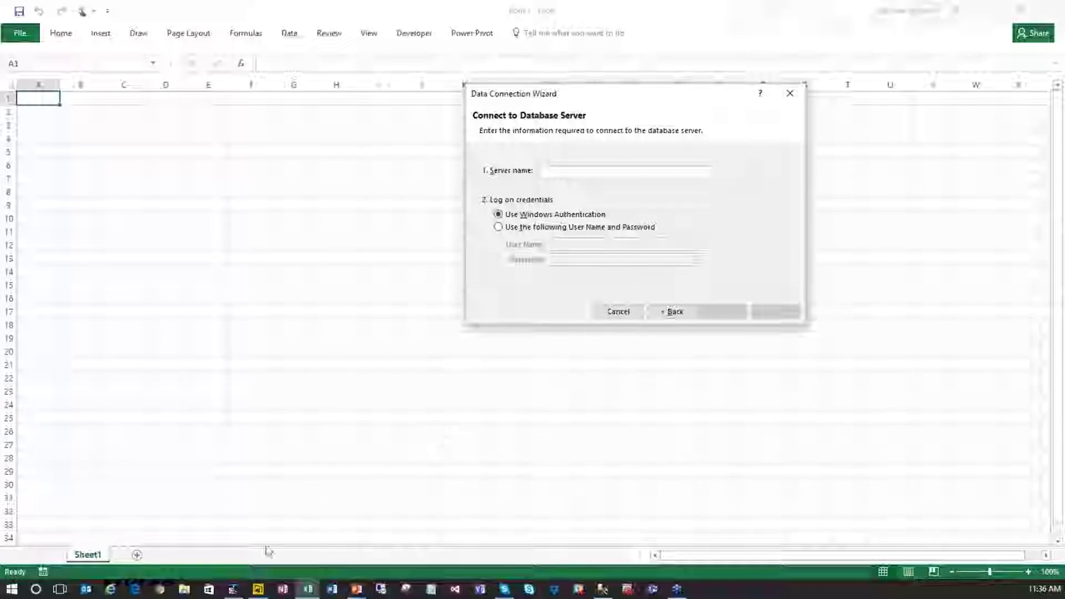
Step: Switch to TextPad and copy the SQL Server name from Document2
click(233, 589)
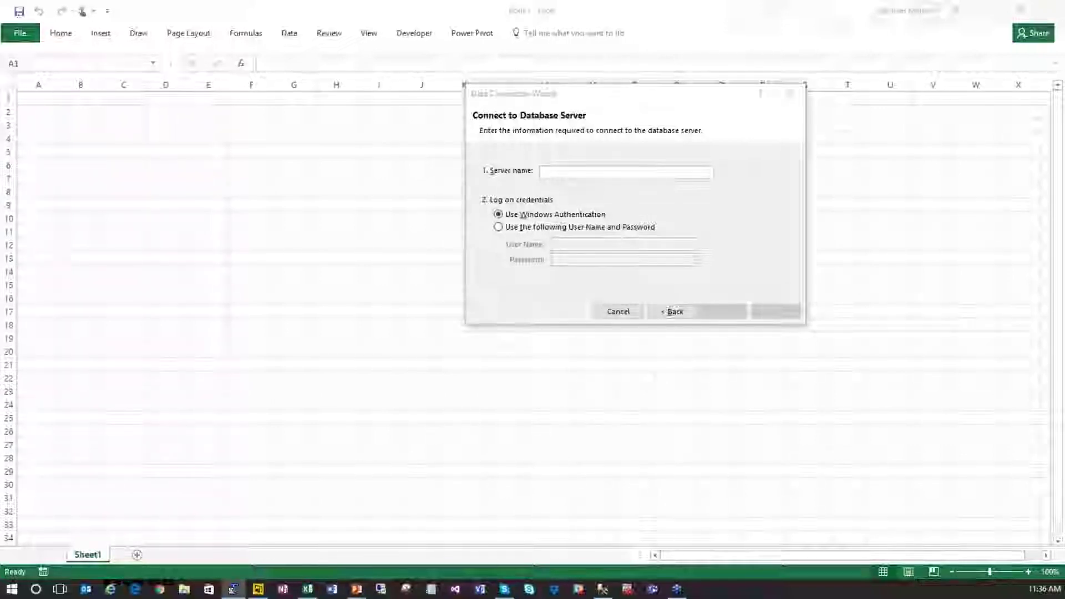
drag(103, 163, 219, 218)
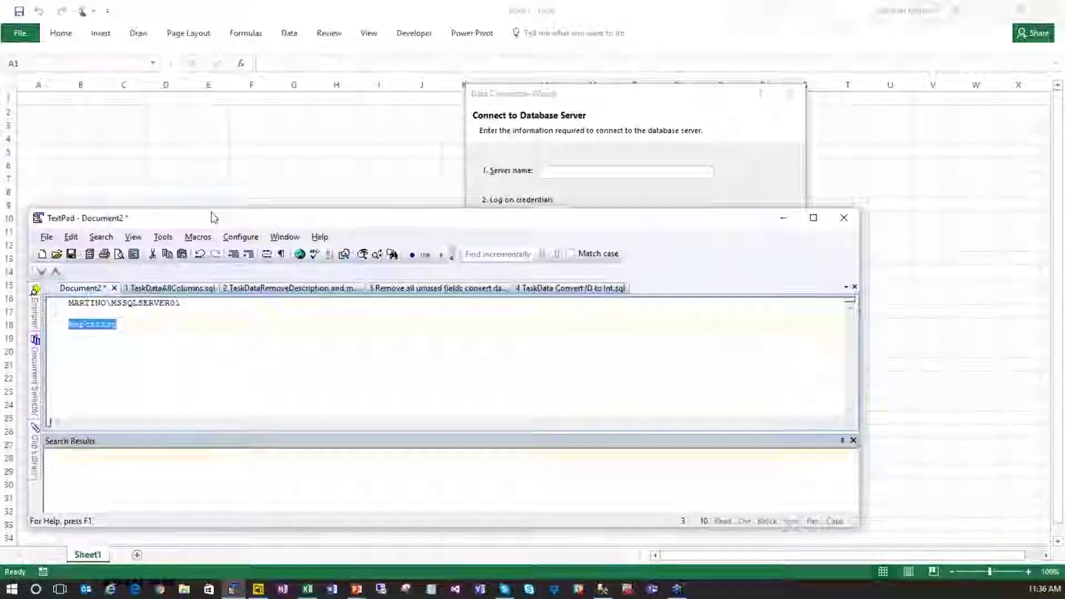
drag(183, 301, 69, 302)
key(ctrl+c)
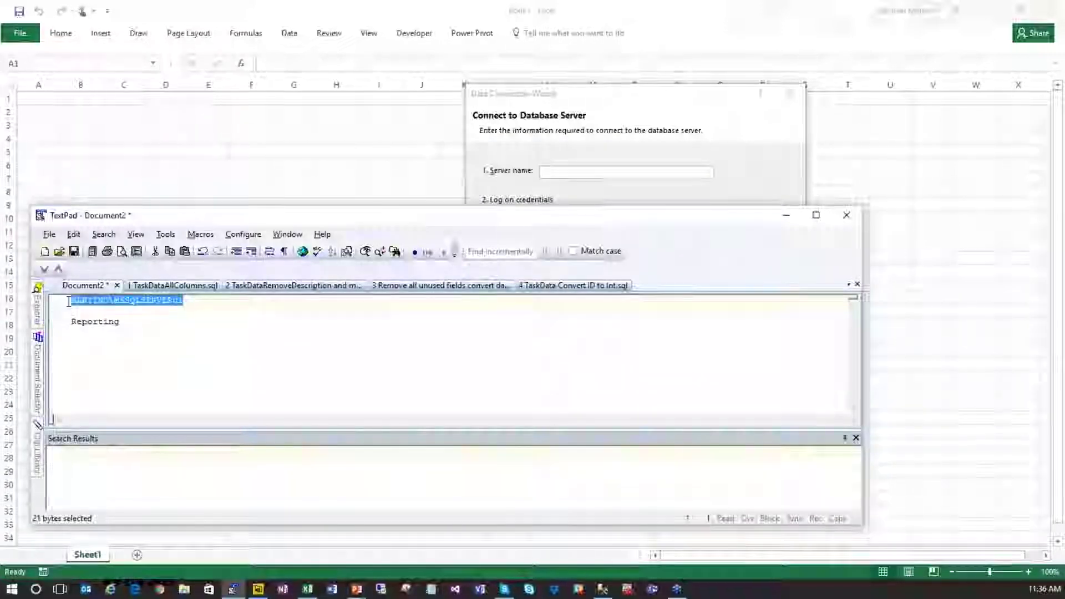
click(643, 173)
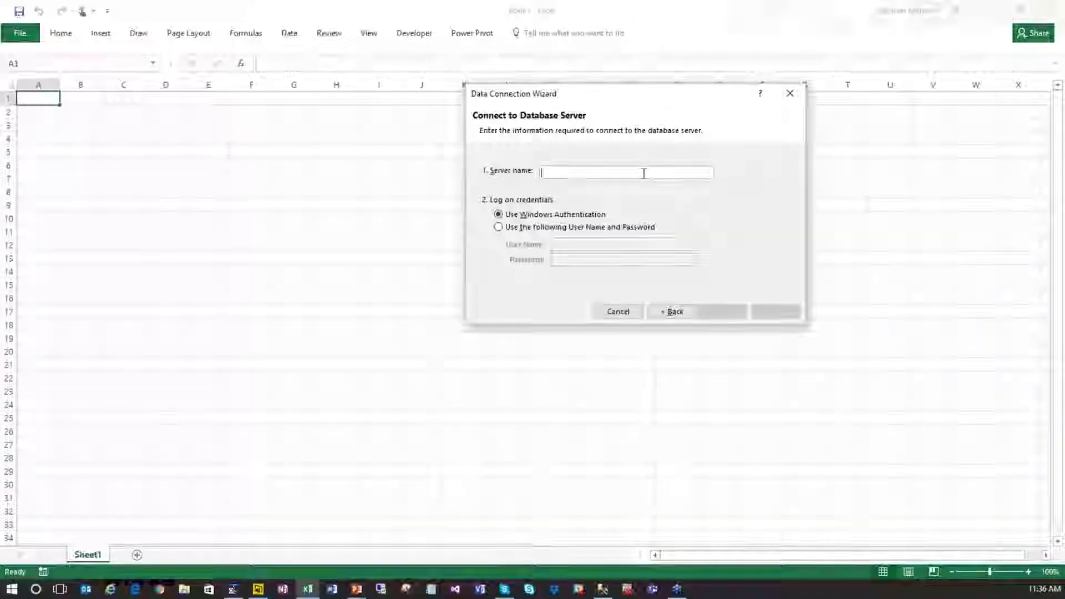
key(ctrl+v)
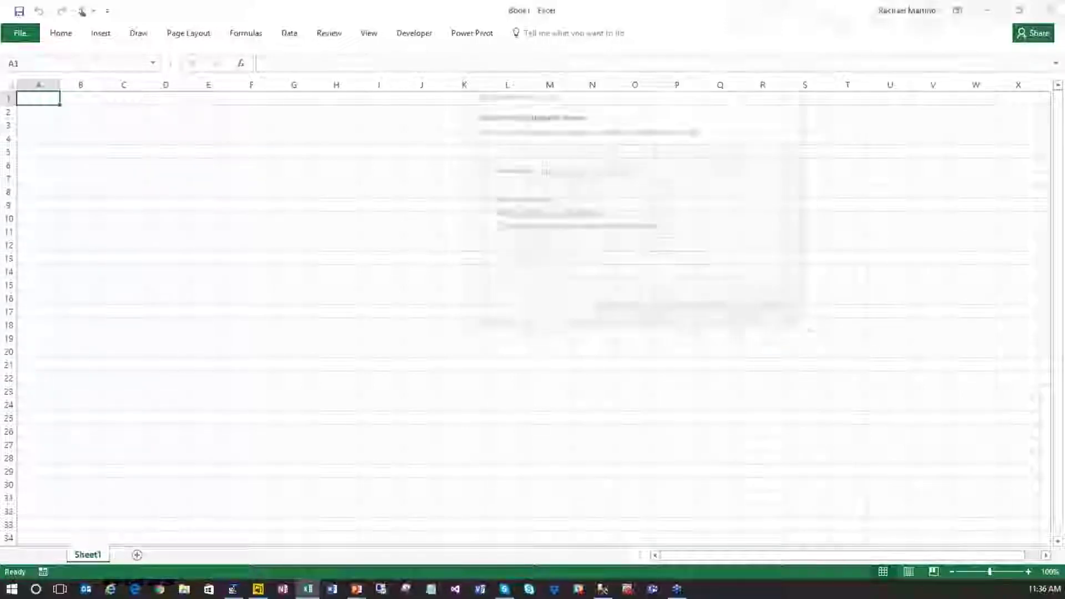
click(645, 141)
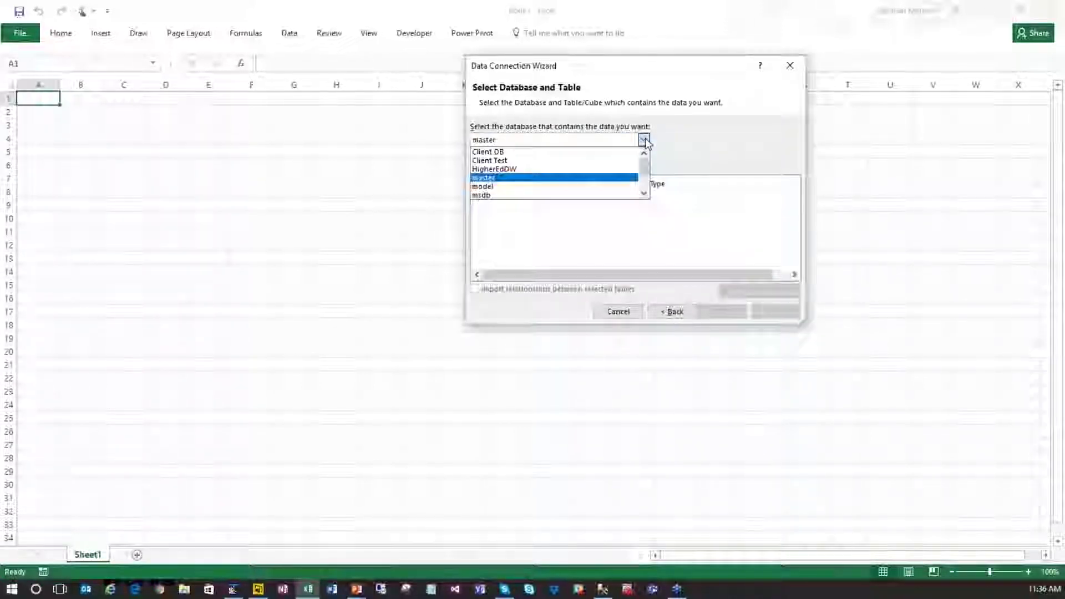
click(631, 313)
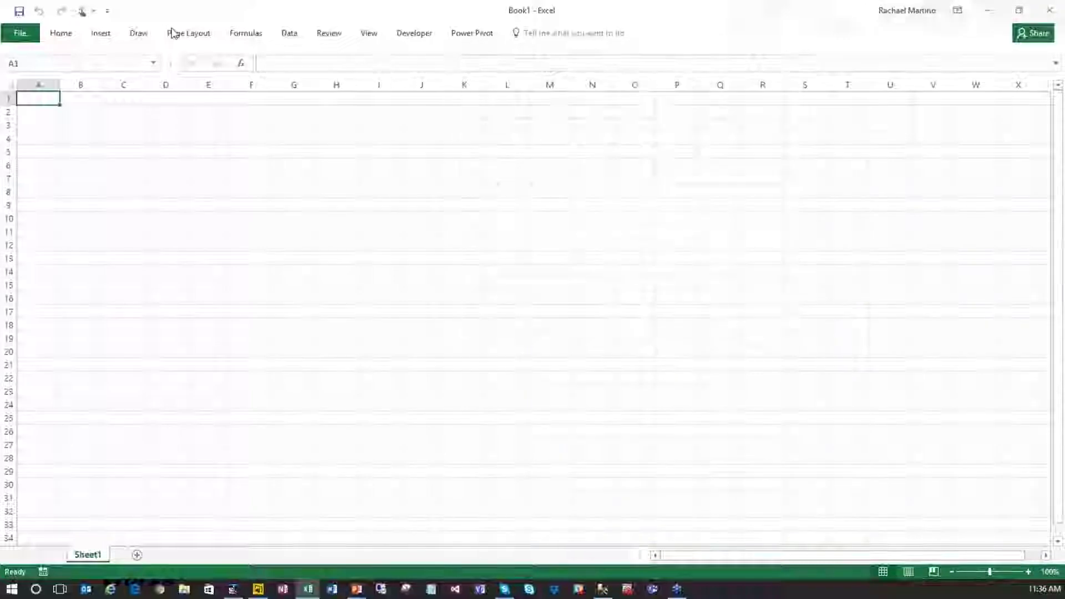
Step: Create a new query that connects to the copied SQL Server name and the Reporting database
click(291, 34)
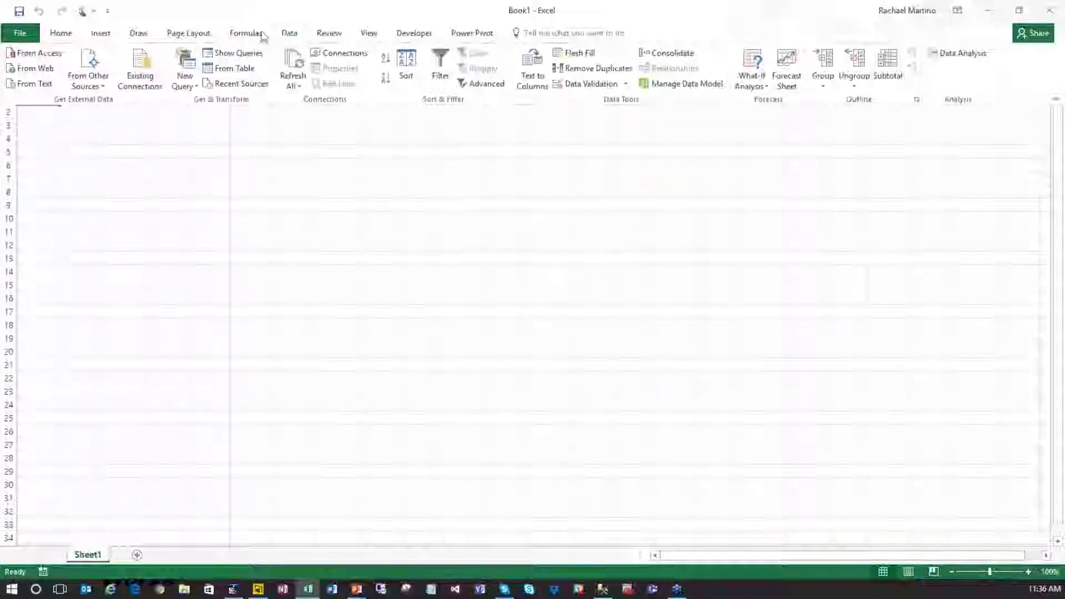
click(185, 72)
mouse_move(228, 139)
click(364, 137)
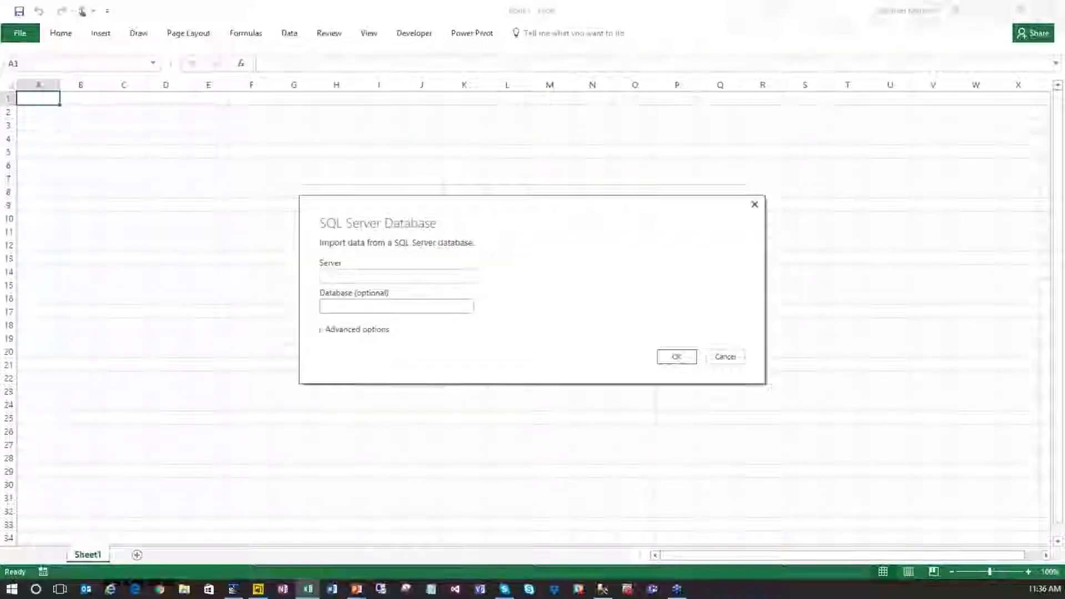
key(ctrl+v)
click(434, 309)
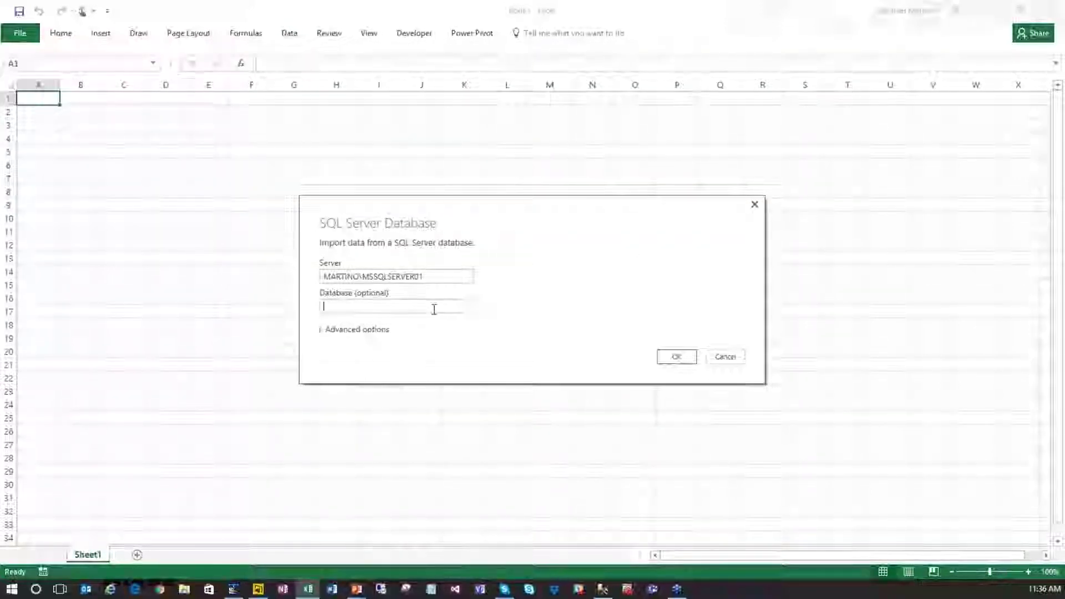
text(Reporting)
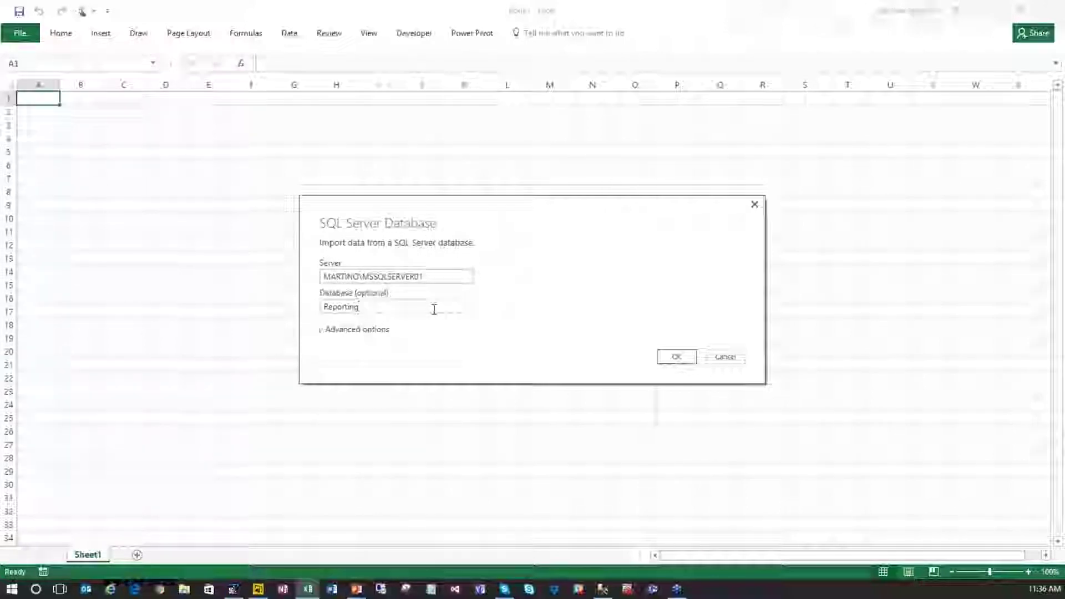
click(675, 360)
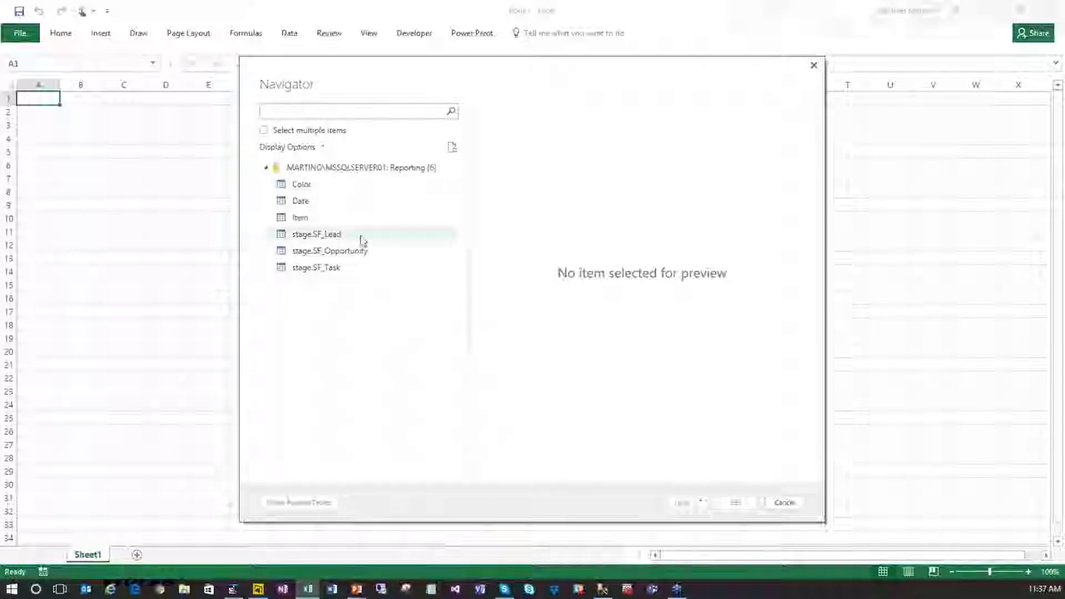
Step: Load the stage.SF_Task table as a connection only and add it to the Data Model
click(292, 272)
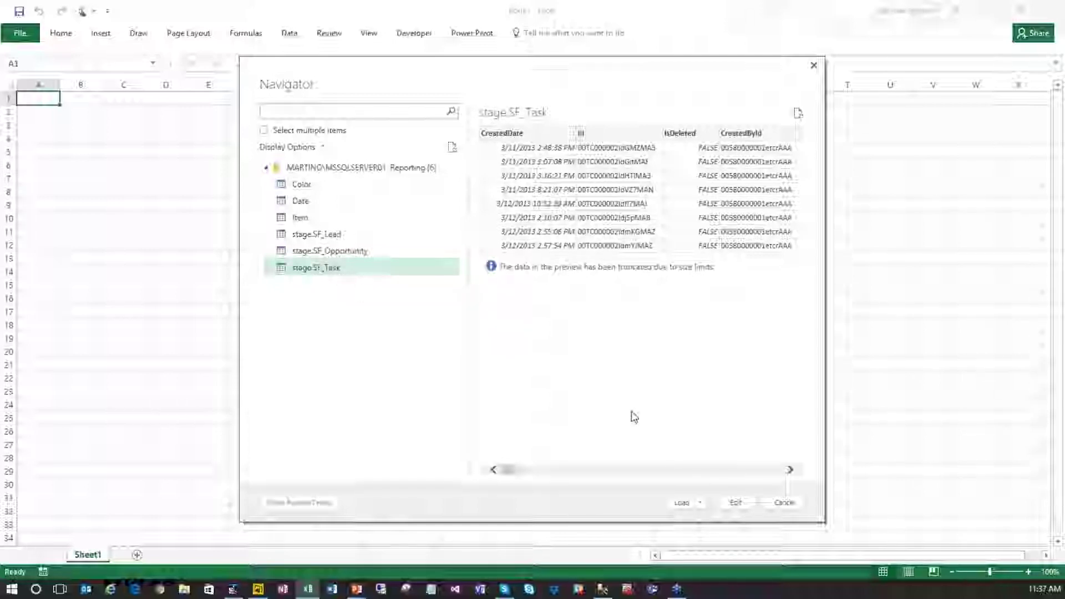
click(700, 503)
click(732, 532)
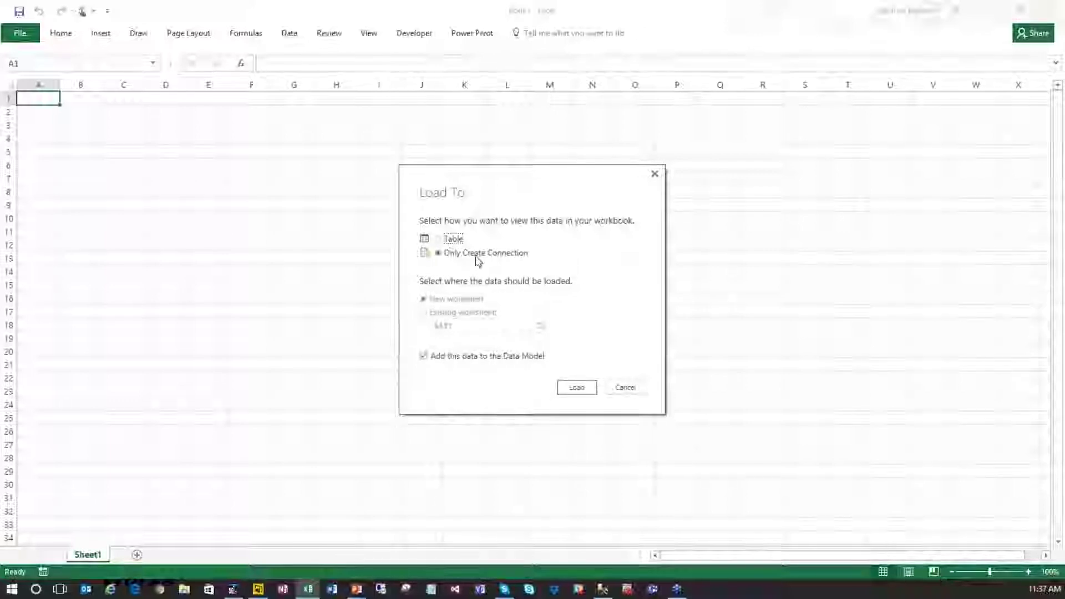
click(590, 389)
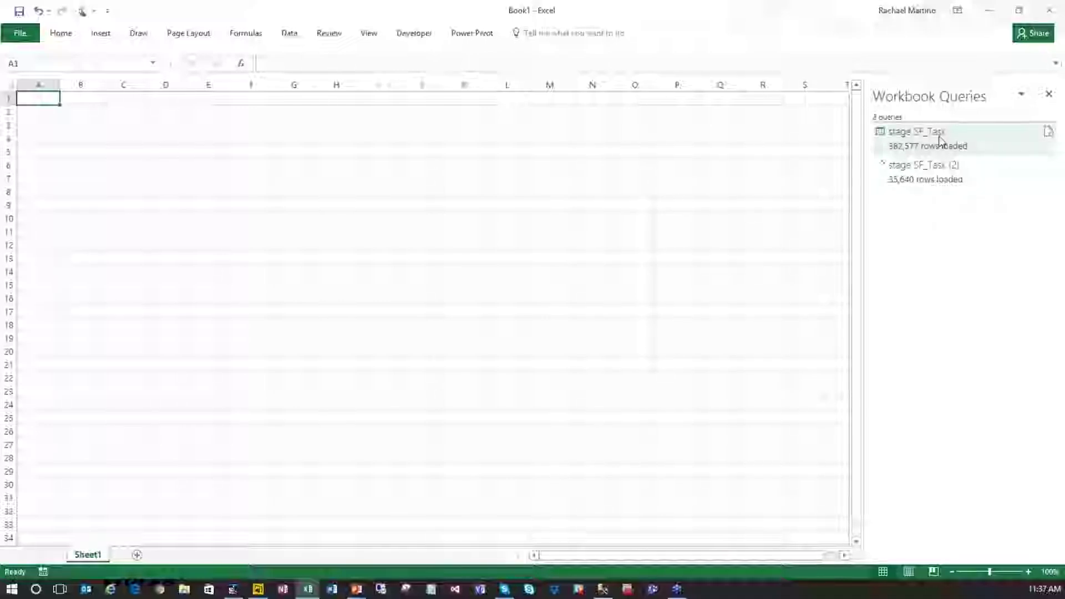
Step: Delete the older stage SF_Task query from the workbook, keeping stage SF_Task (2)
click(1050, 10)
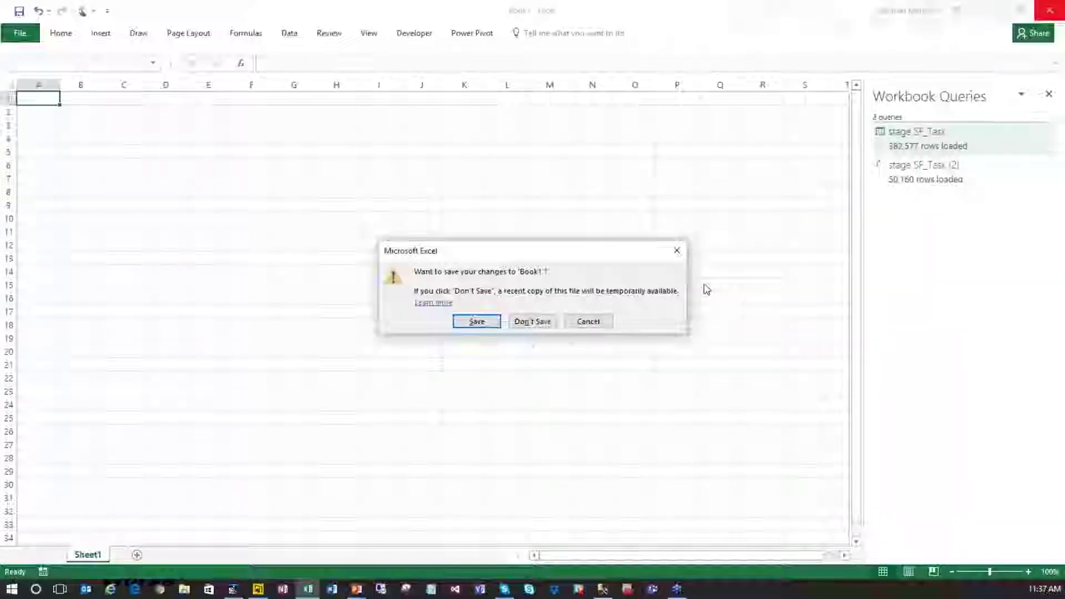
click(604, 323)
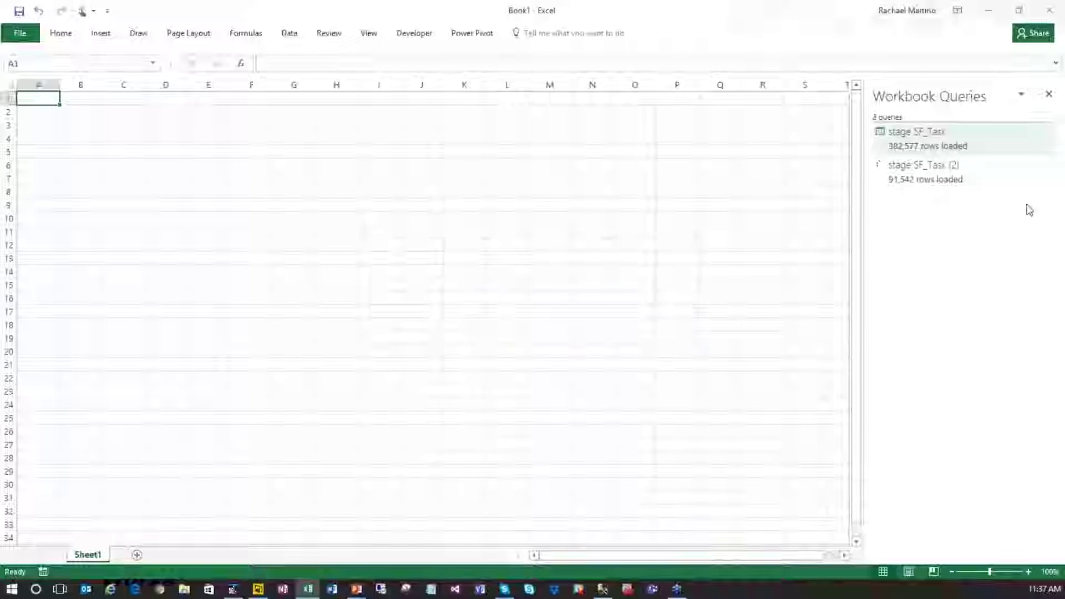
right_click(966, 132)
click(970, 167)
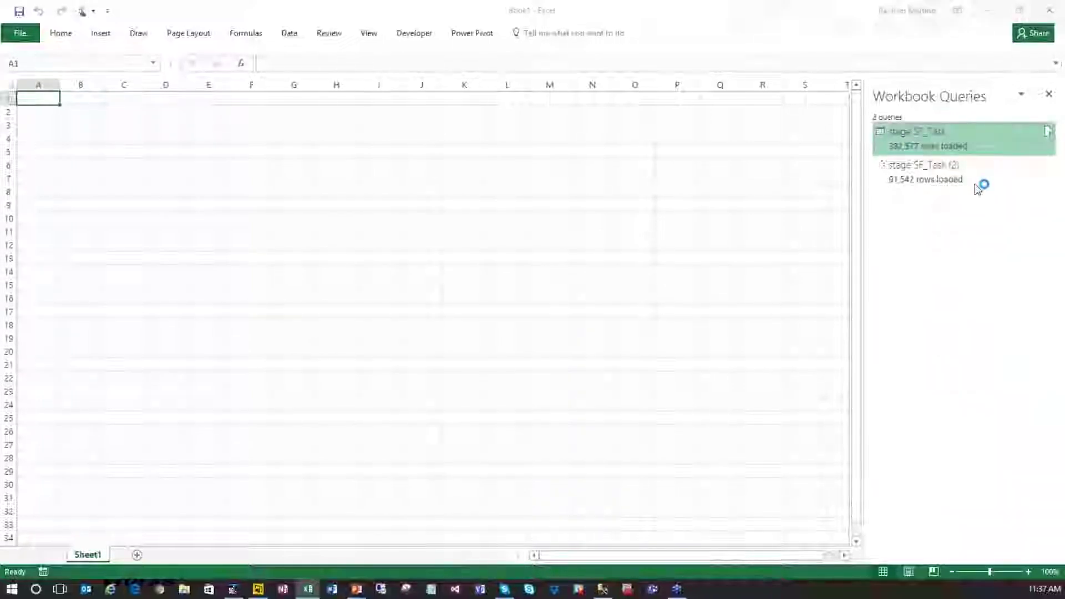
click(593, 322)
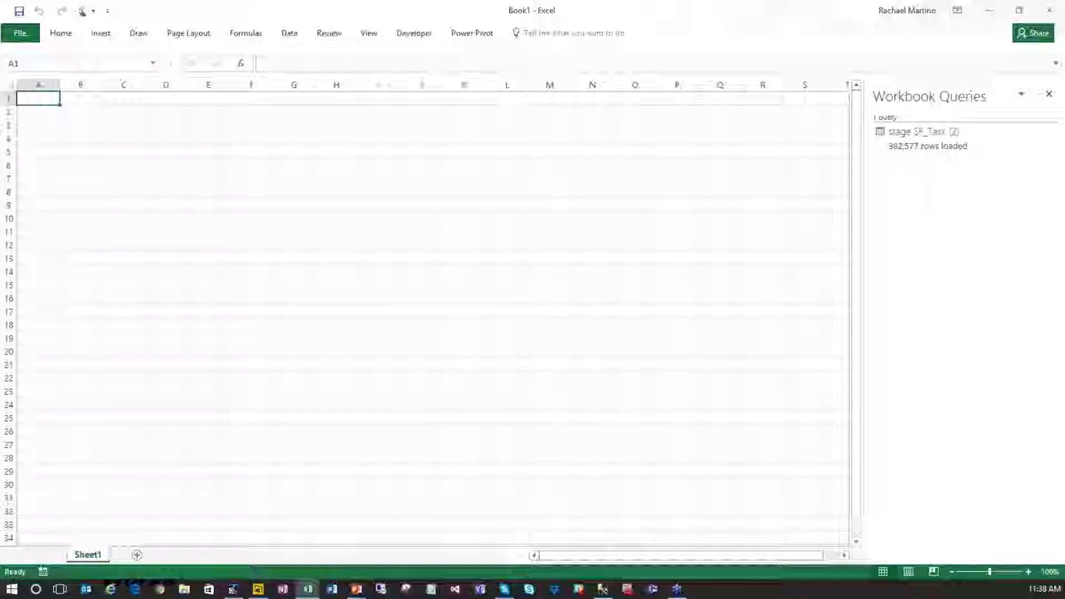
Step: Run the GetMemoryUsage macro from PERSONAL.XLSB on the workbook
mouse_move(233, 594)
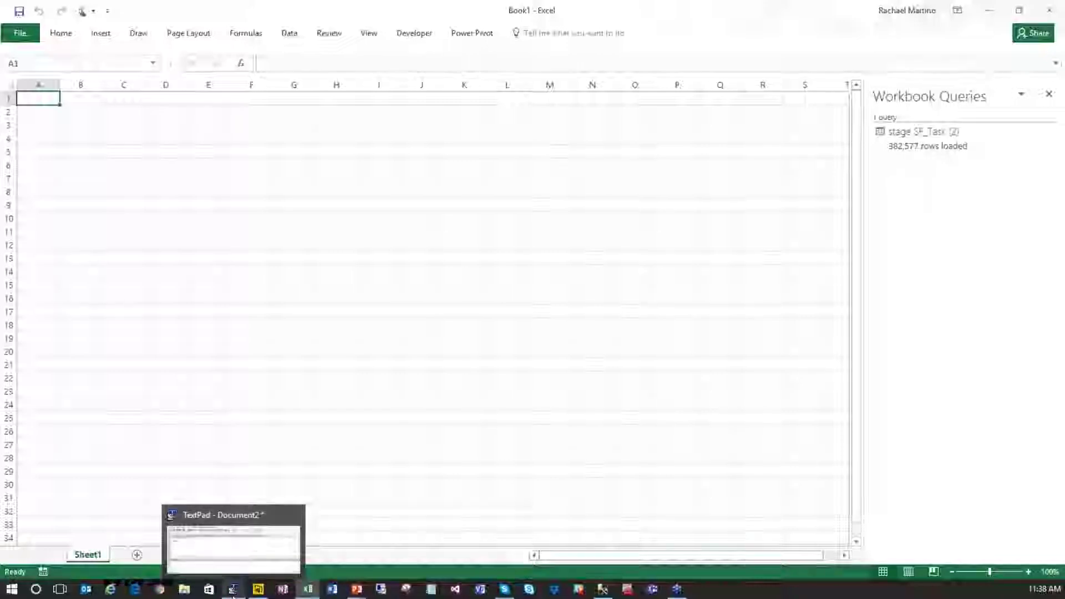
click(430, 40)
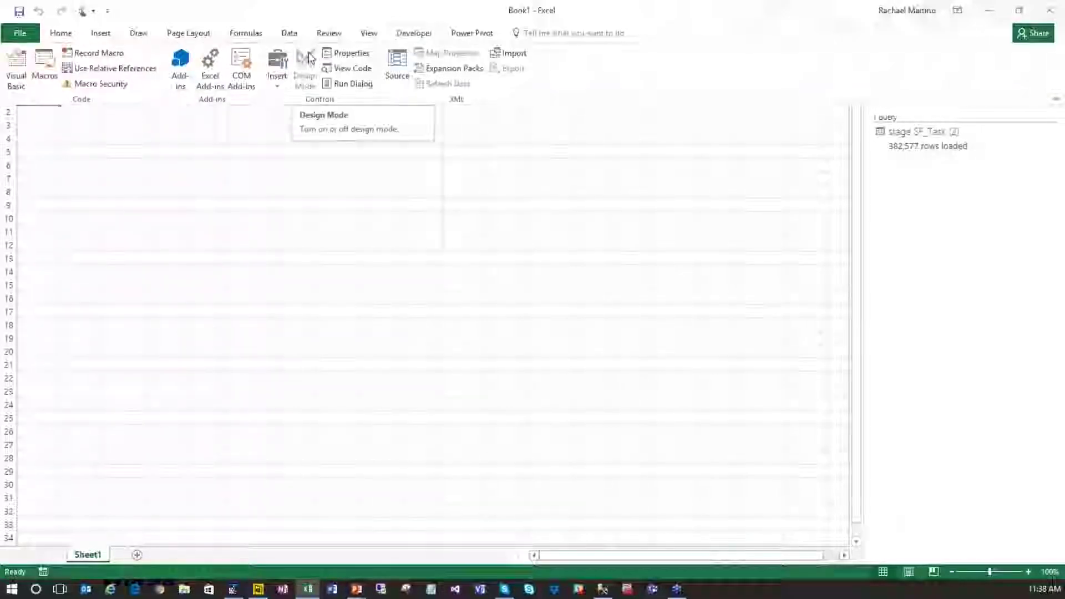
click(42, 69)
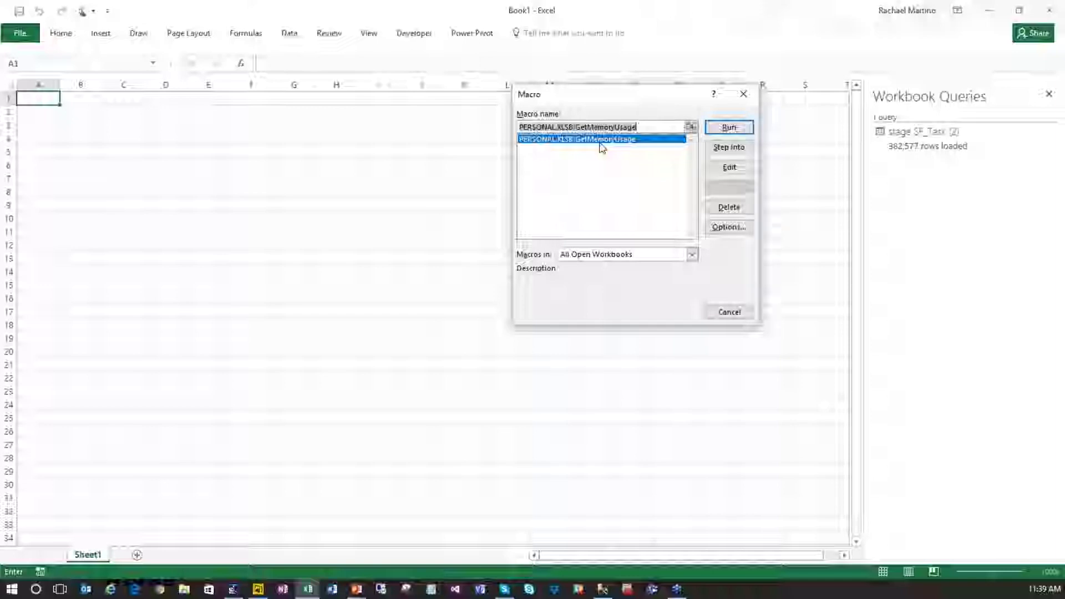
click(729, 127)
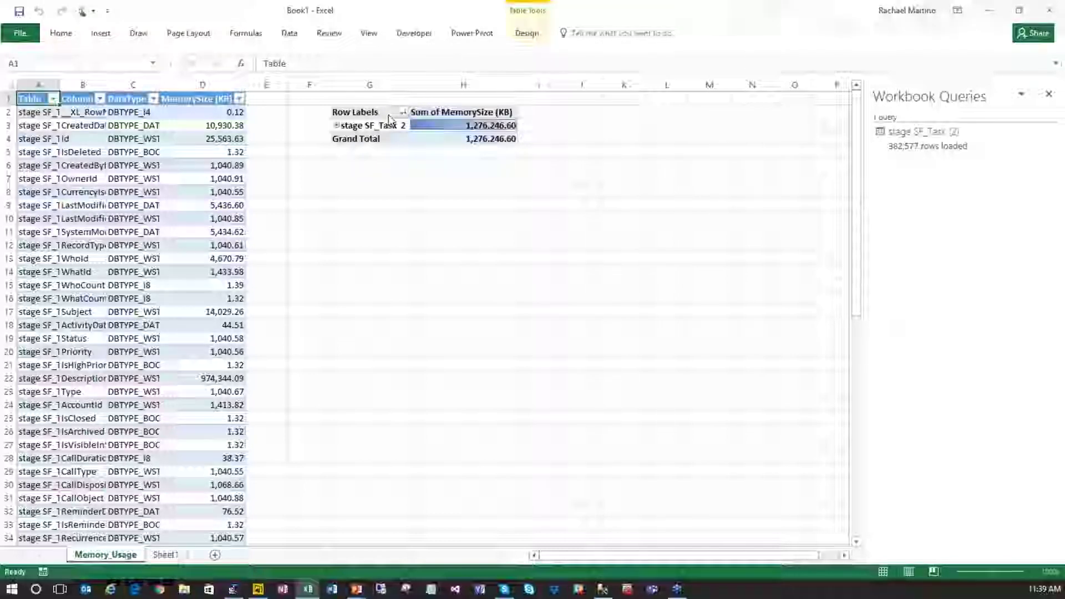
Step: Expand stage SF_Task 2 in the pivot table to list its columns, and select the Description row with its memory size
click(339, 129)
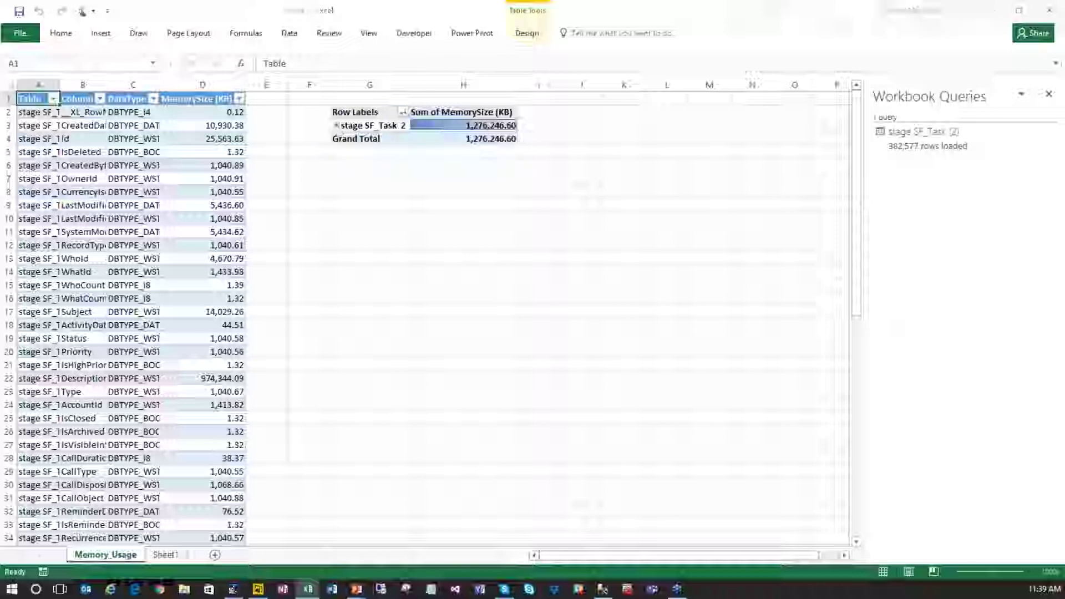
click(337, 127)
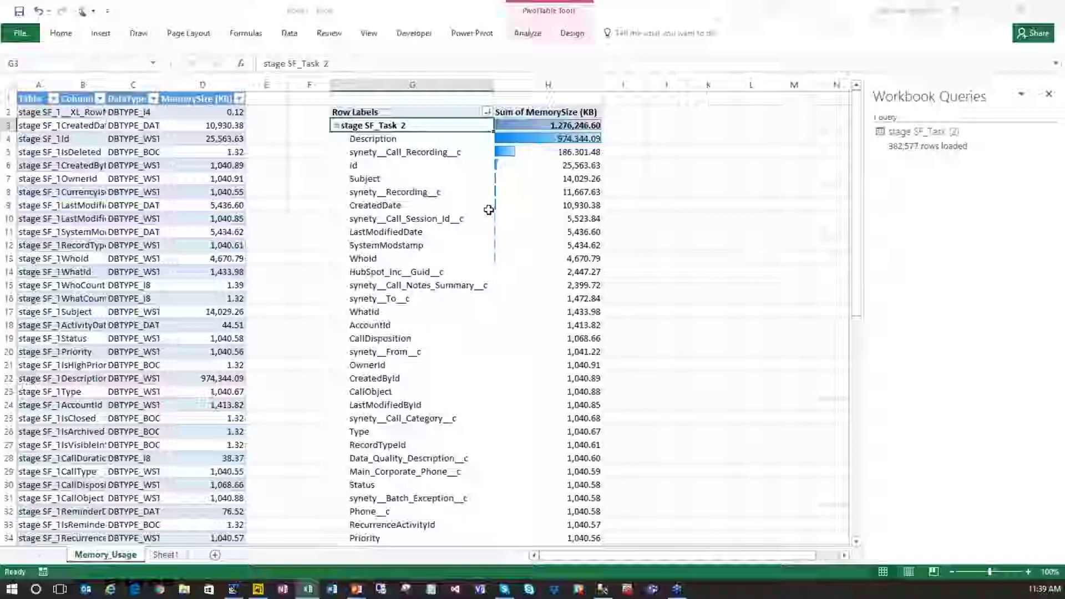
click(571, 139)
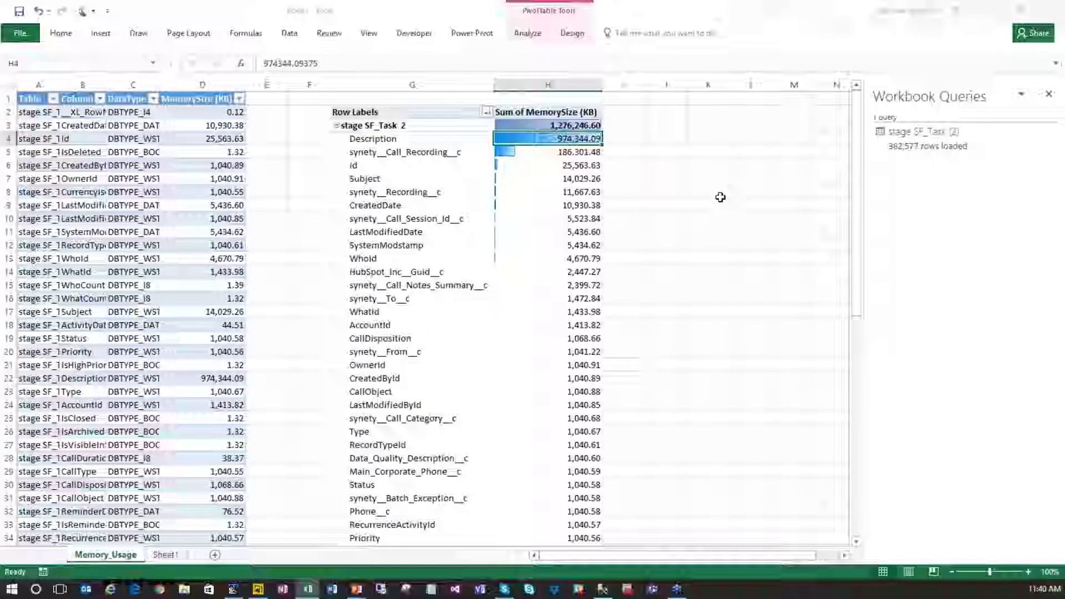
click(416, 139)
drag(416, 140, 528, 140)
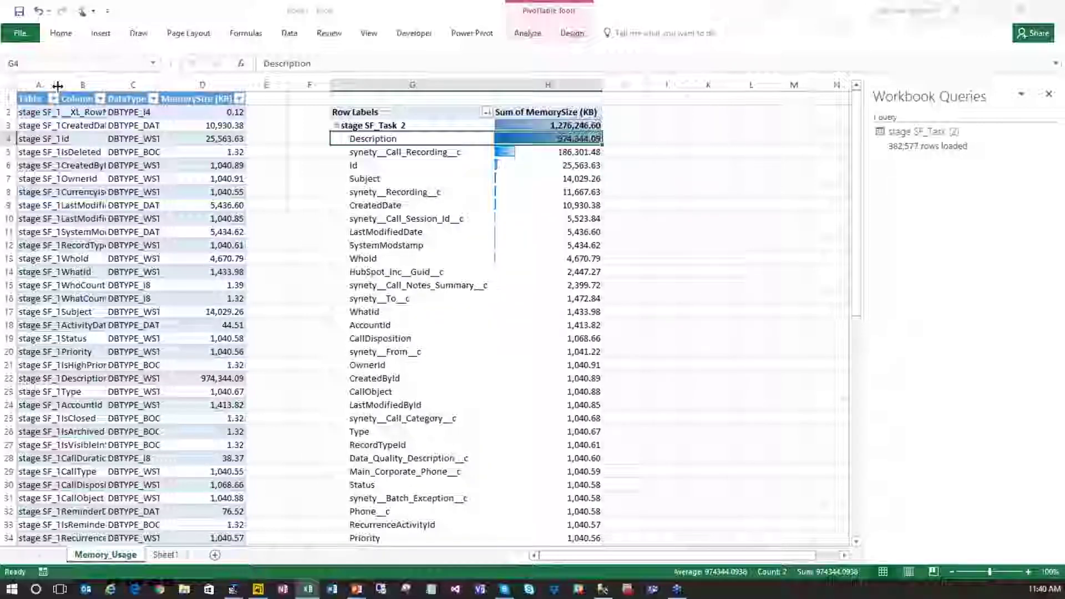
Step: Widen the Table, Column and DataType columns and sort the memory usage table by MemorySize (KB) from largest to smallest
drag(58, 86, 78, 84)
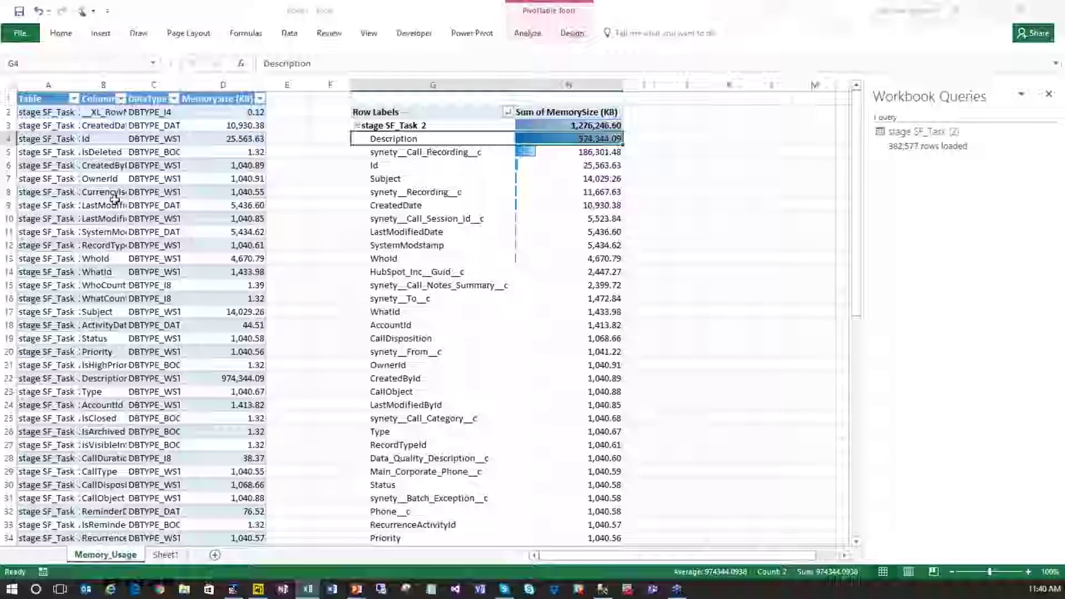
drag(126, 82, 239, 82)
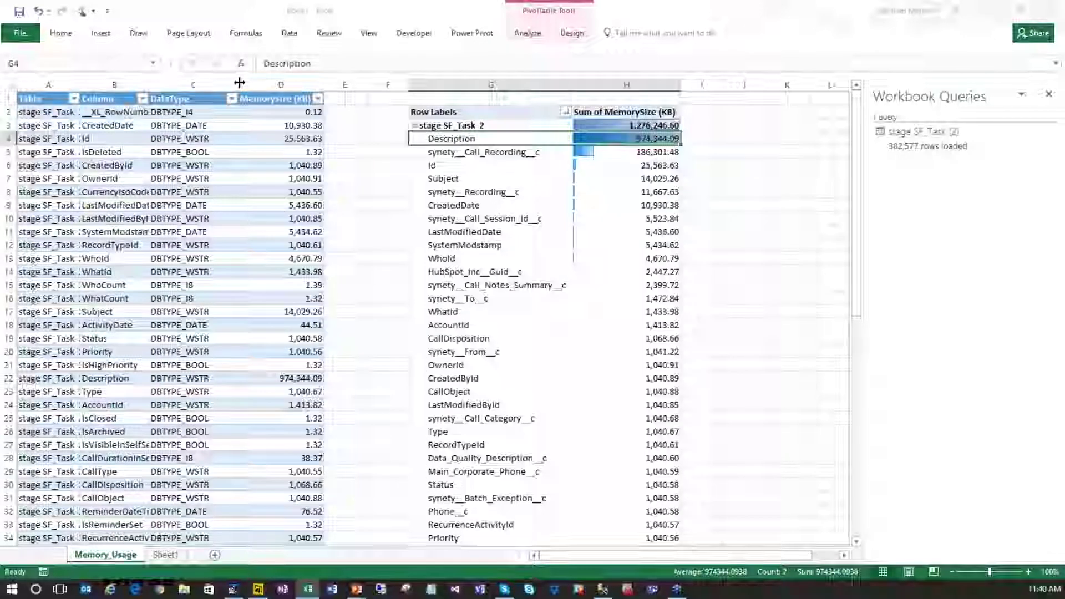
click(318, 100)
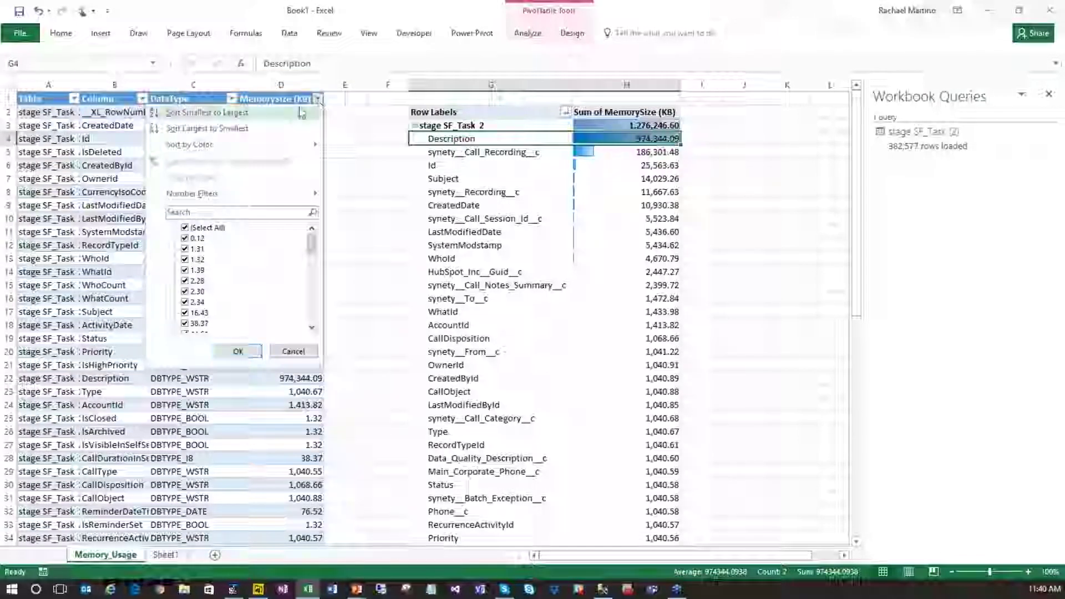
click(273, 132)
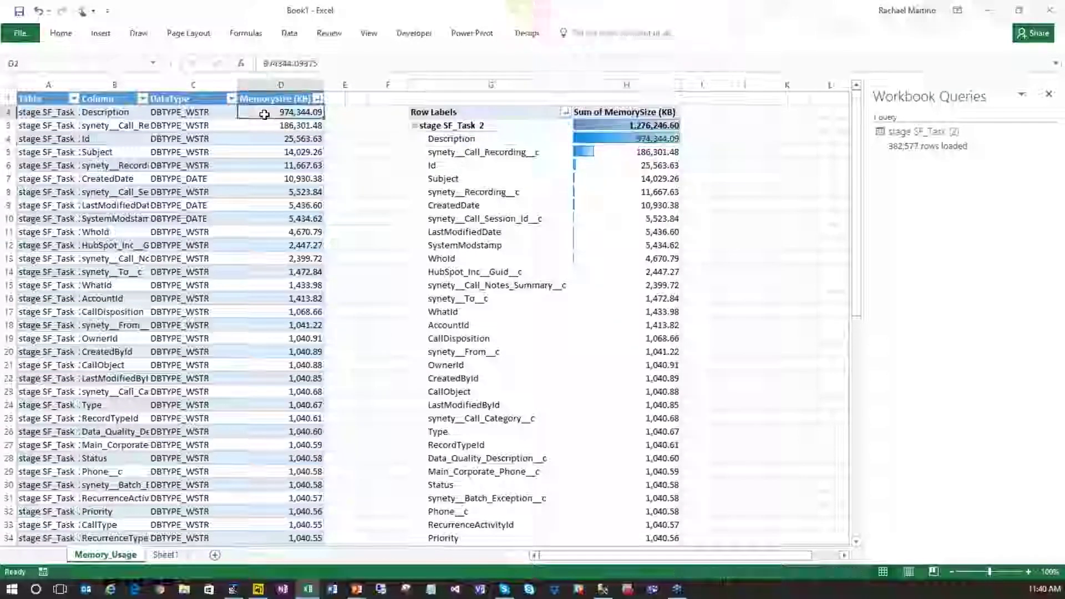
Step: Compare the Description entry in the sorted table and the pivot table, and select the largest columns' entries in B2:D13
click(88, 112)
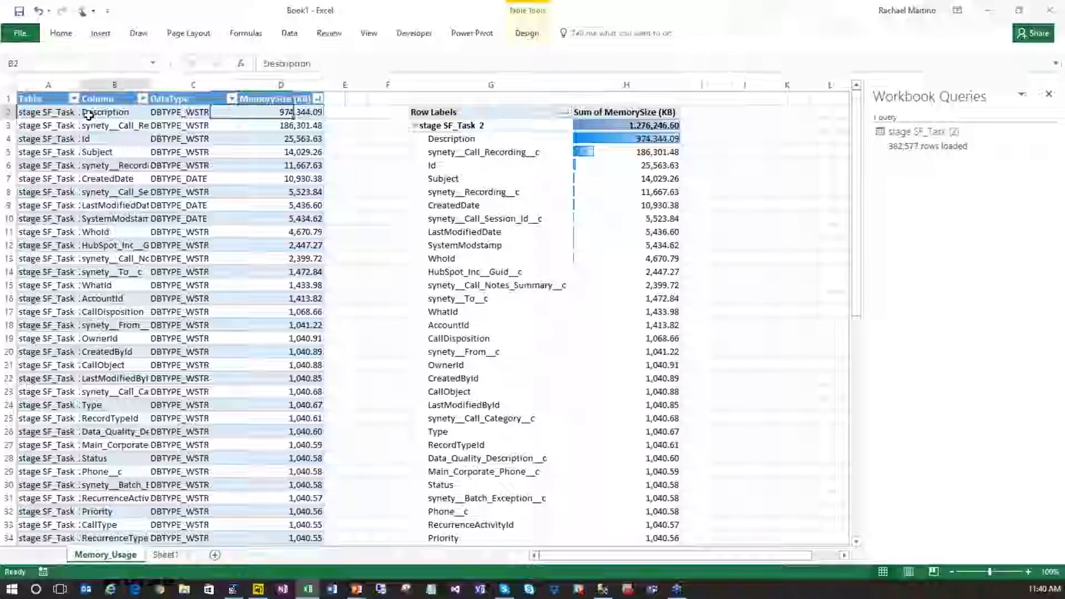
click(452, 138)
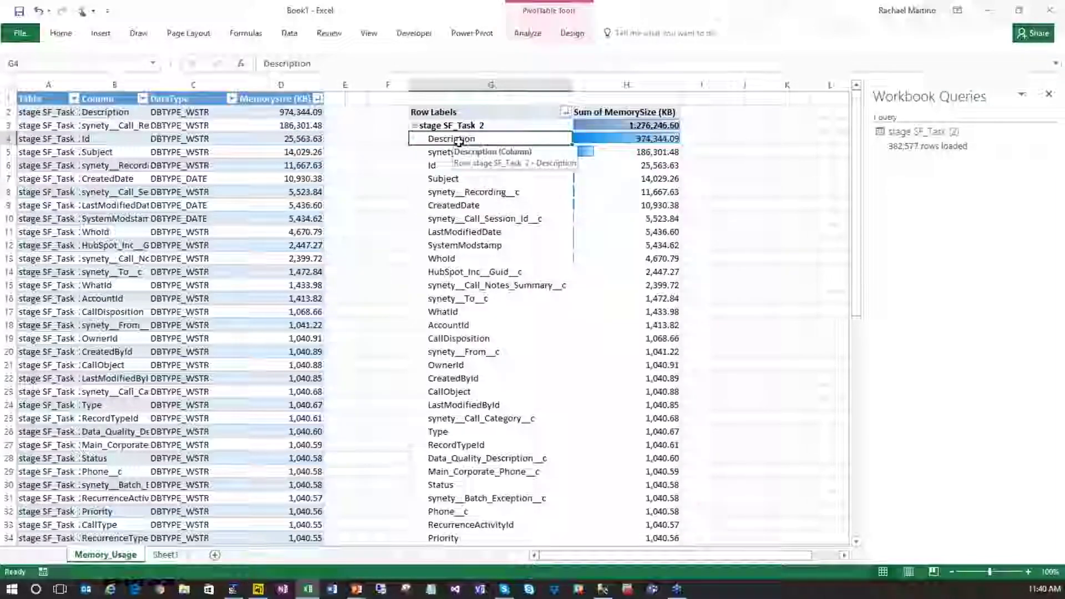
click(377, 194)
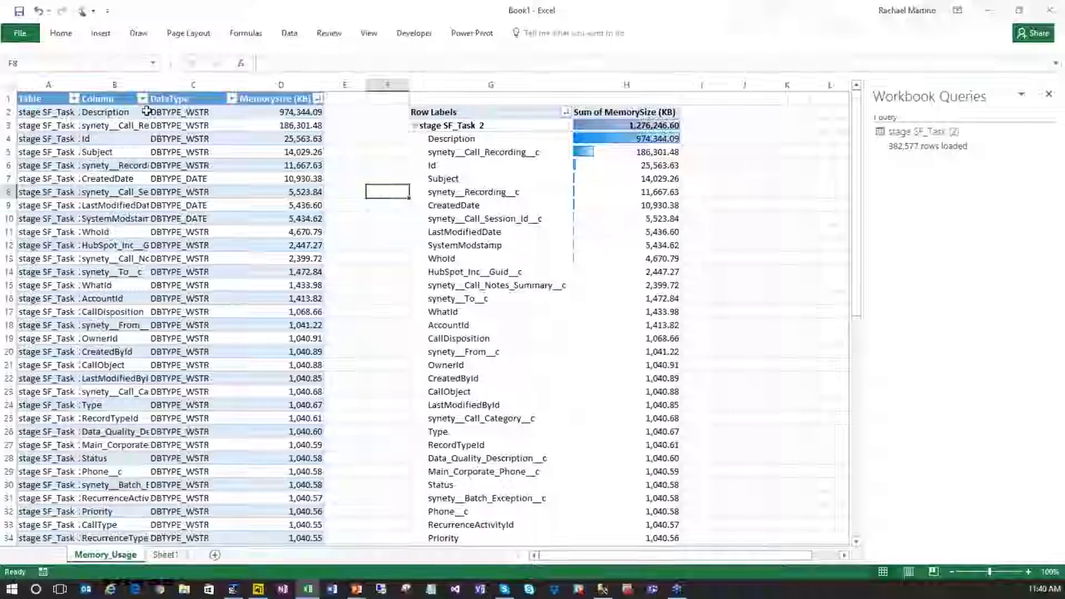
drag(131, 112, 279, 259)
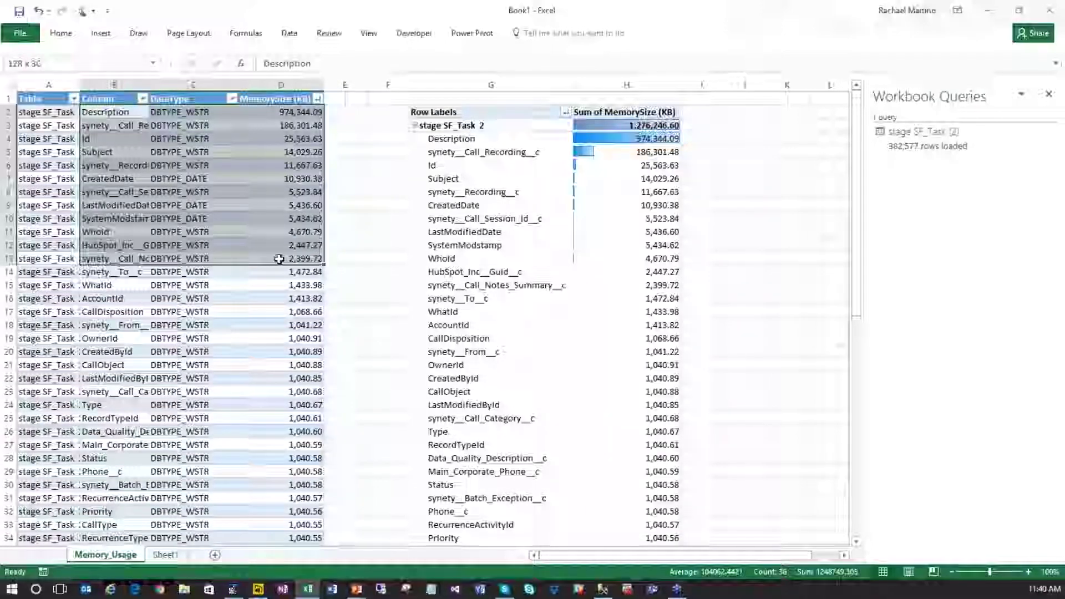
Step: Examine the smaller columns further down the memory usage table and select the CallDurationInSeconds entry's memory size
scroll(279, 259, down, 5)
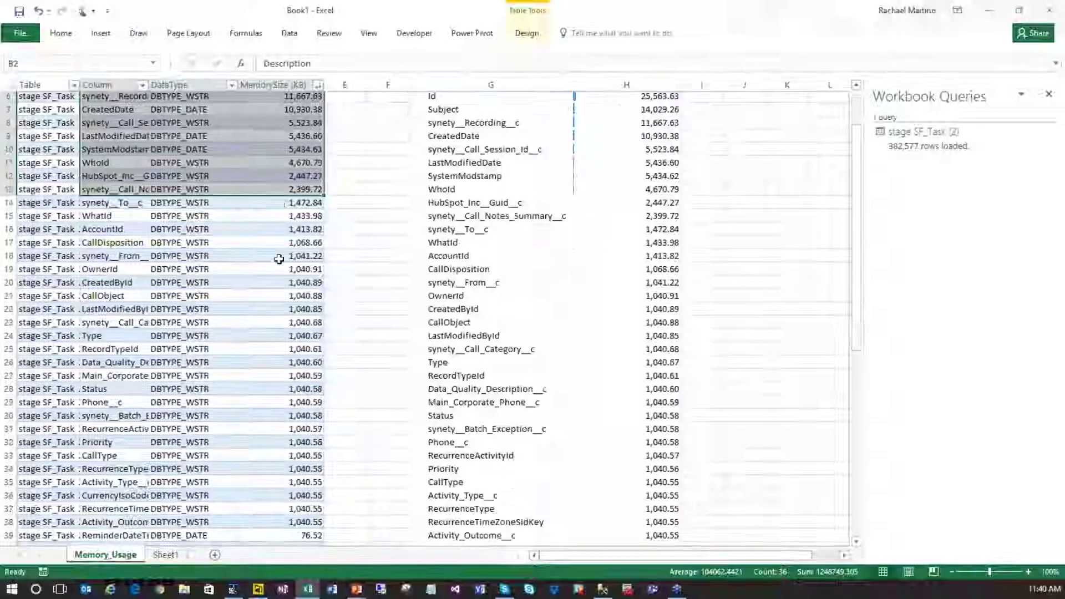
scroll(279, 258, down, 1)
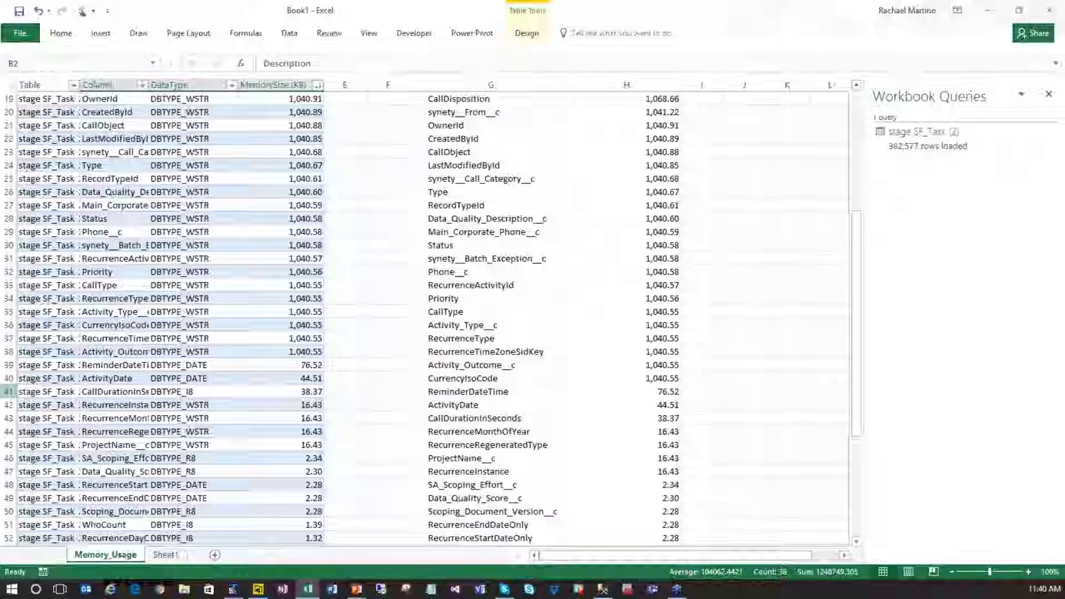
click(25, 393)
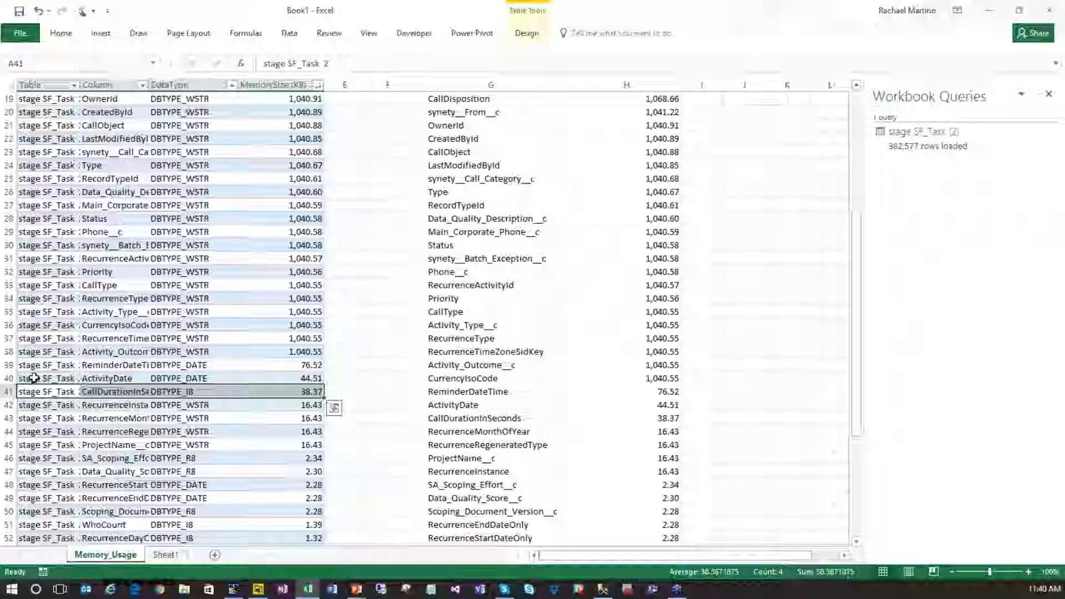
click(311, 395)
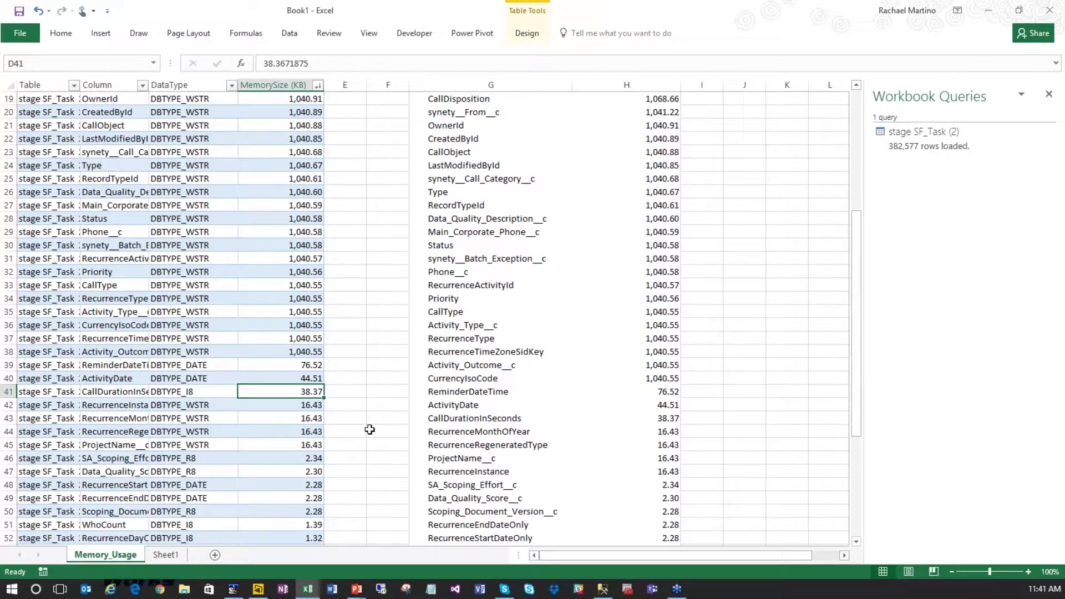
Step: Select the data types and memory sizes of the largest columns in C2:D10, and the Description entry in B2:D2
scroll(369, 430, up, 4)
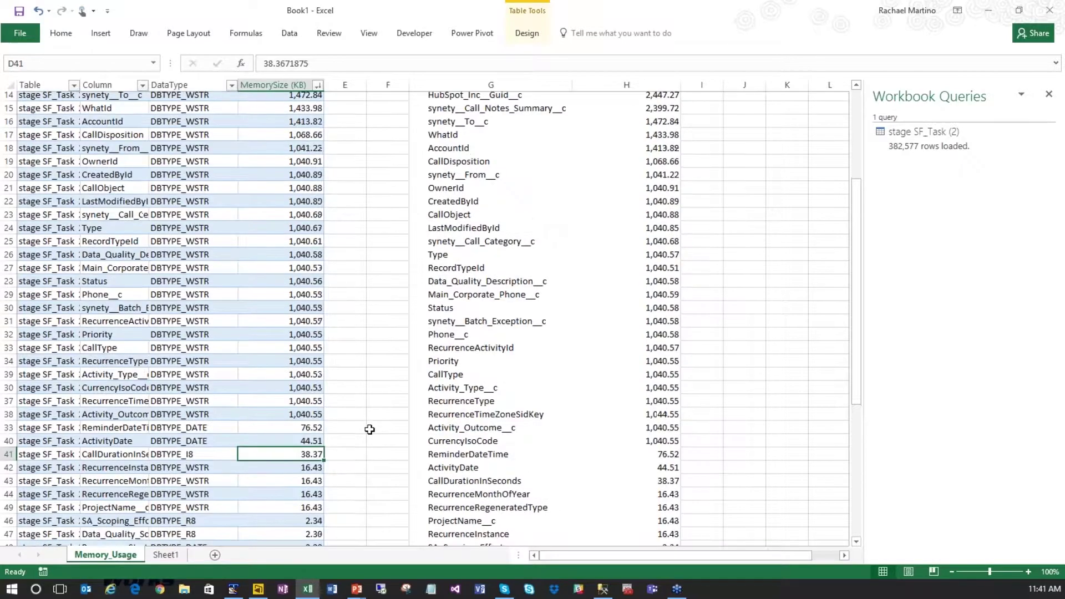
scroll(370, 429, up, 2)
drag(200, 113, 290, 222)
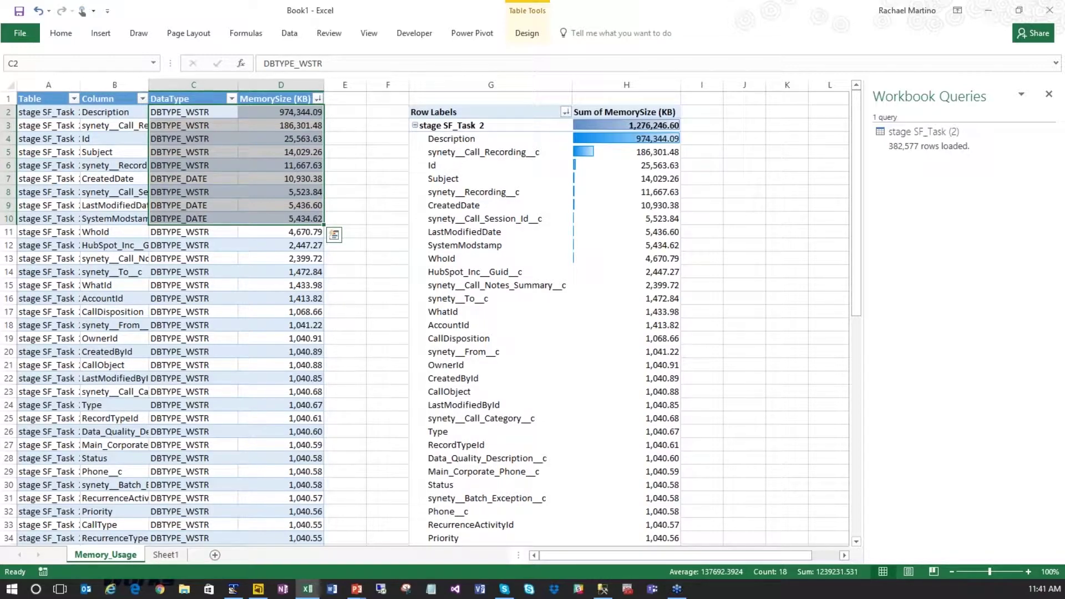
click(158, 111)
drag(119, 112, 284, 112)
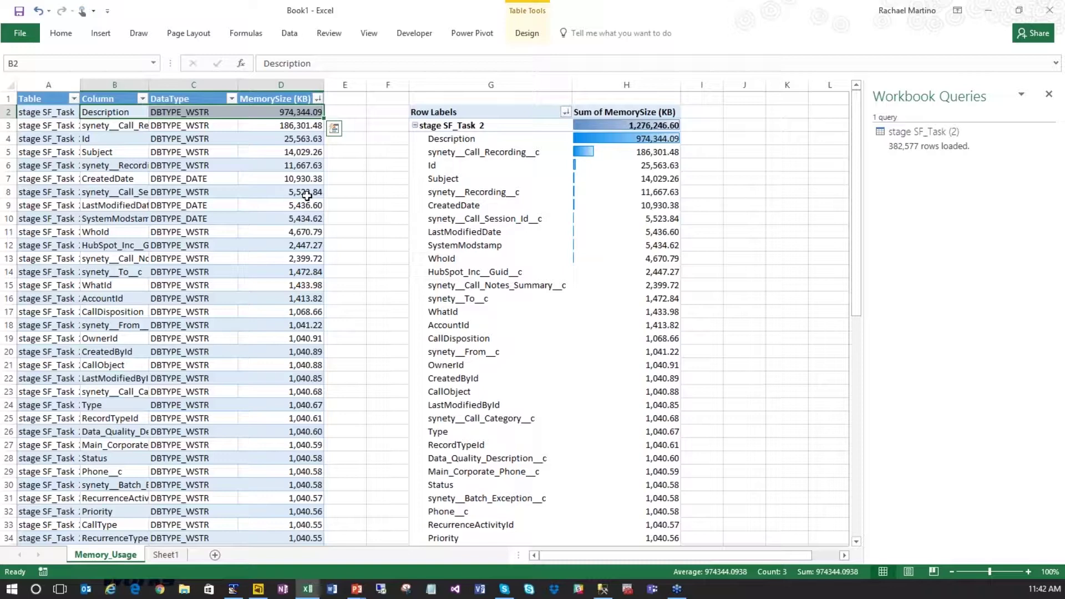
Step: Inspect the Description through CreatedDate rows in the pivot table, and compare the Id row with its DataType in cell C4
click(499, 151)
click(518, 134)
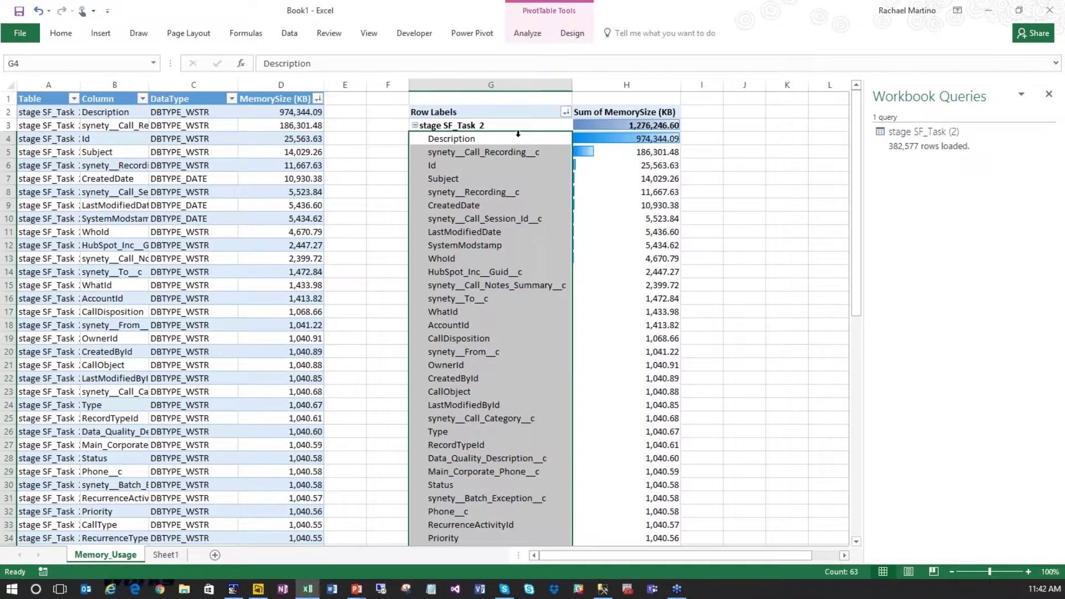
drag(518, 136, 601, 137)
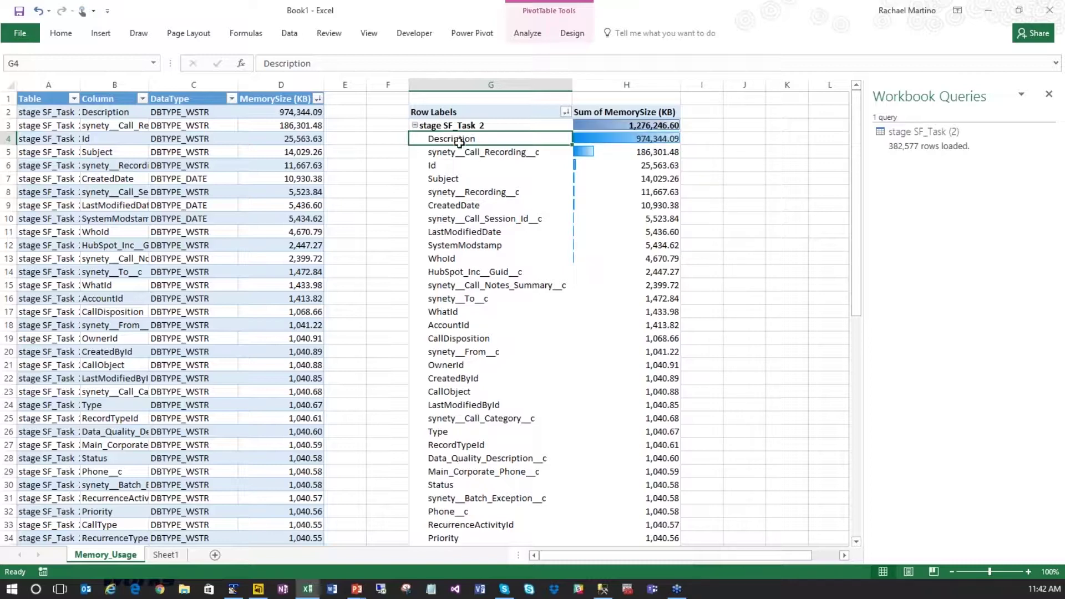
drag(460, 140, 647, 205)
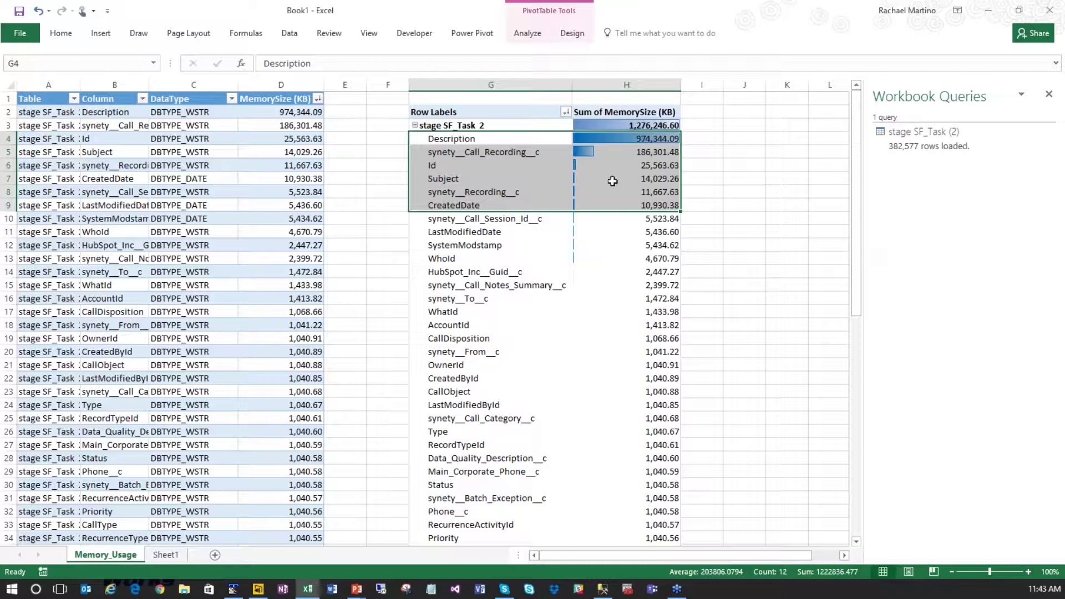
drag(611, 181, 612, 166)
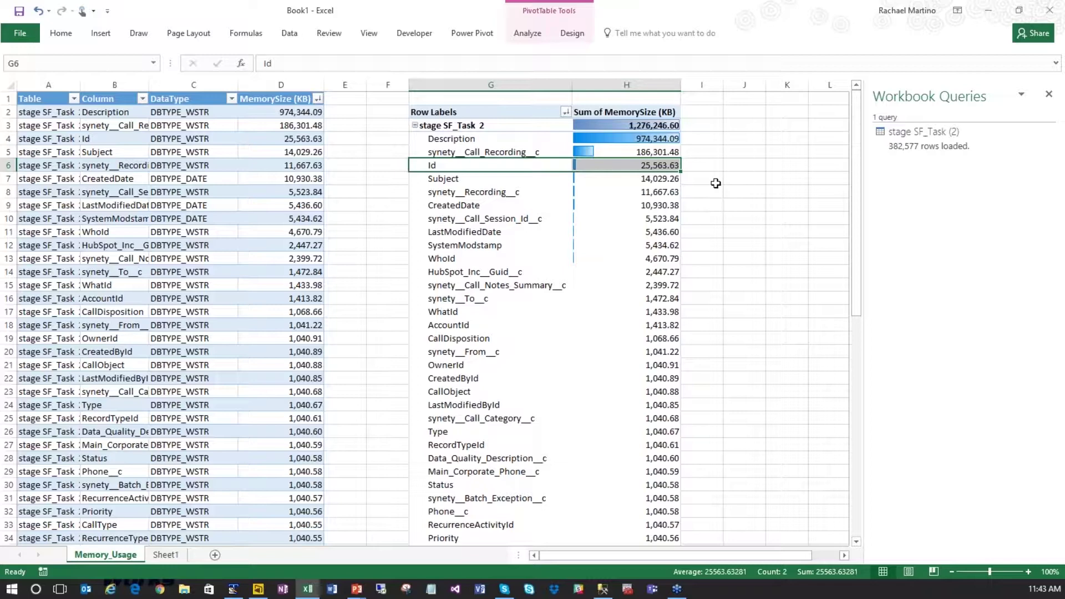
click(167, 136)
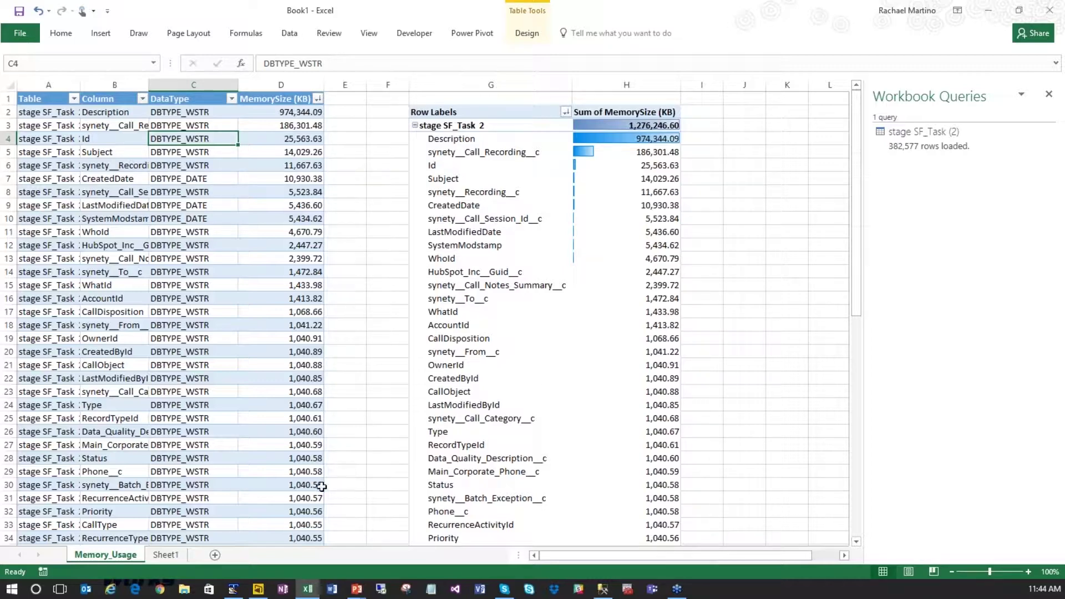
Step: Switch to TextPad and examine which columns are commented out in the script 2 TaskDataRemoveDescription, selecting the Subject line
click(233, 589)
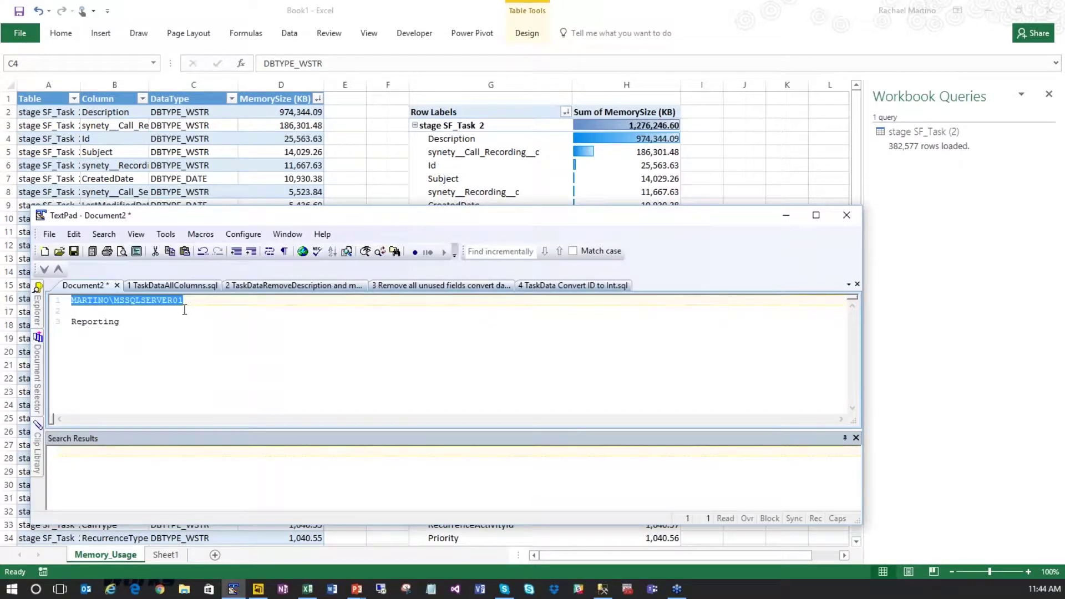
click(280, 285)
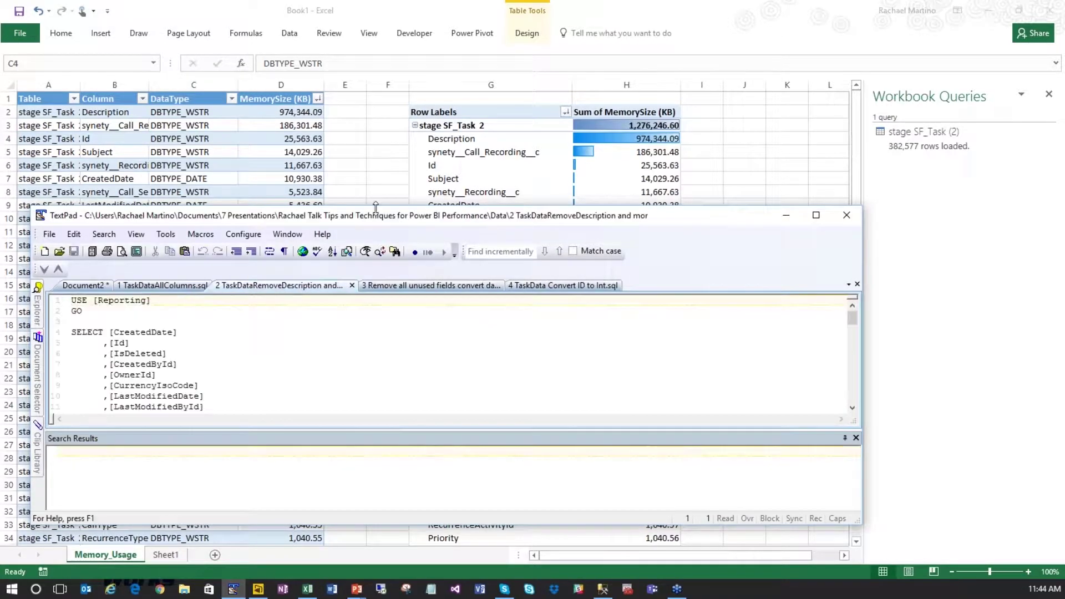
drag(376, 207, 376, 2)
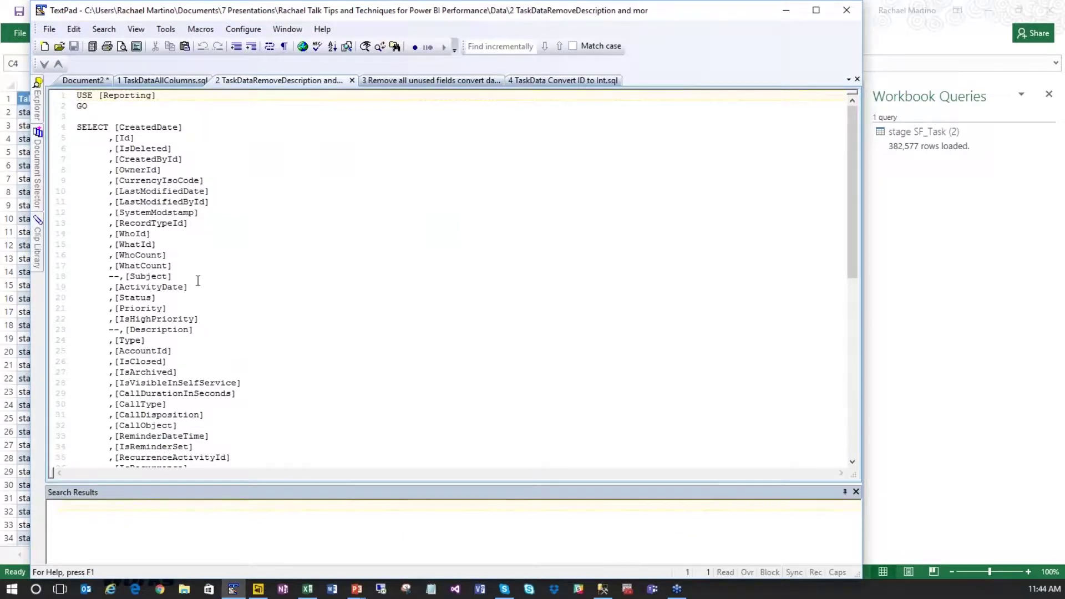
drag(109, 276, 172, 276)
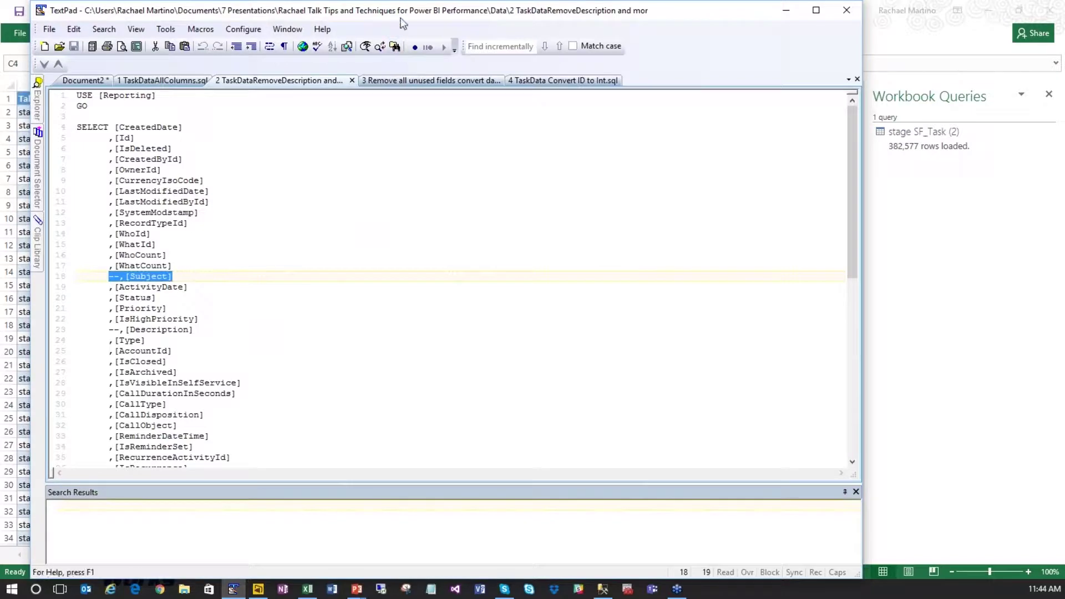
drag(417, 13, 616, 28)
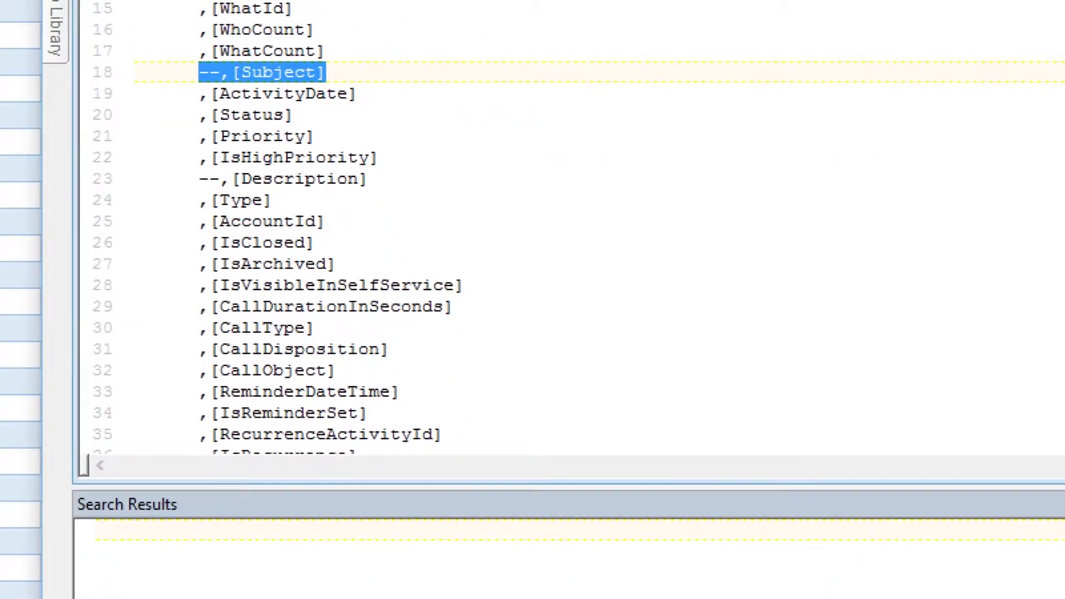
scroll(598, 320, down, 7)
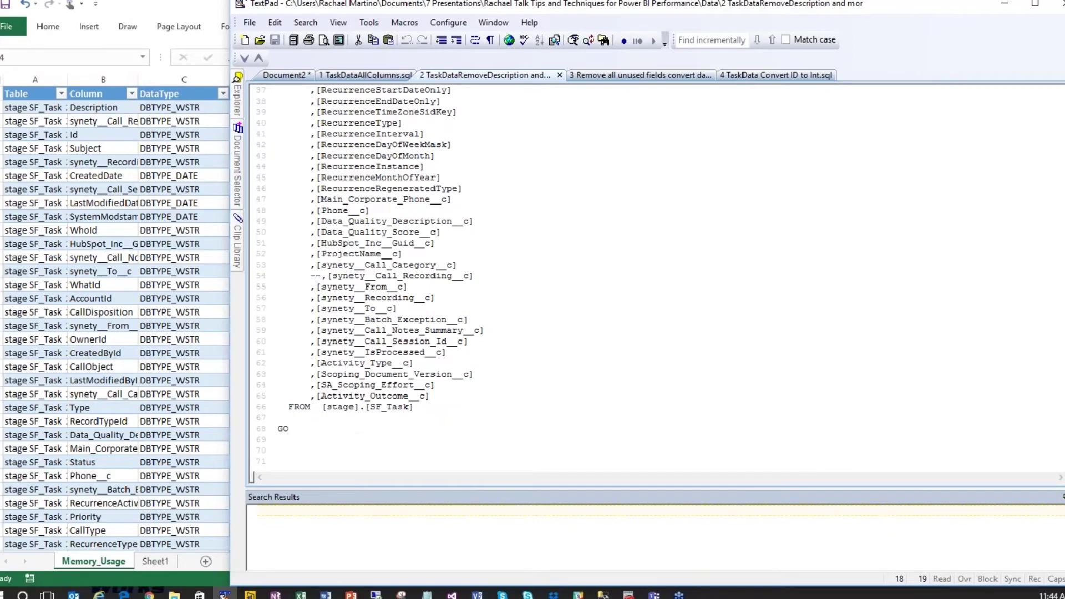
Step: Return to Excel and check the Id row and the Description through Subject rows in the pivot table
key(alt+Tab)
drag(475, 167, 661, 166)
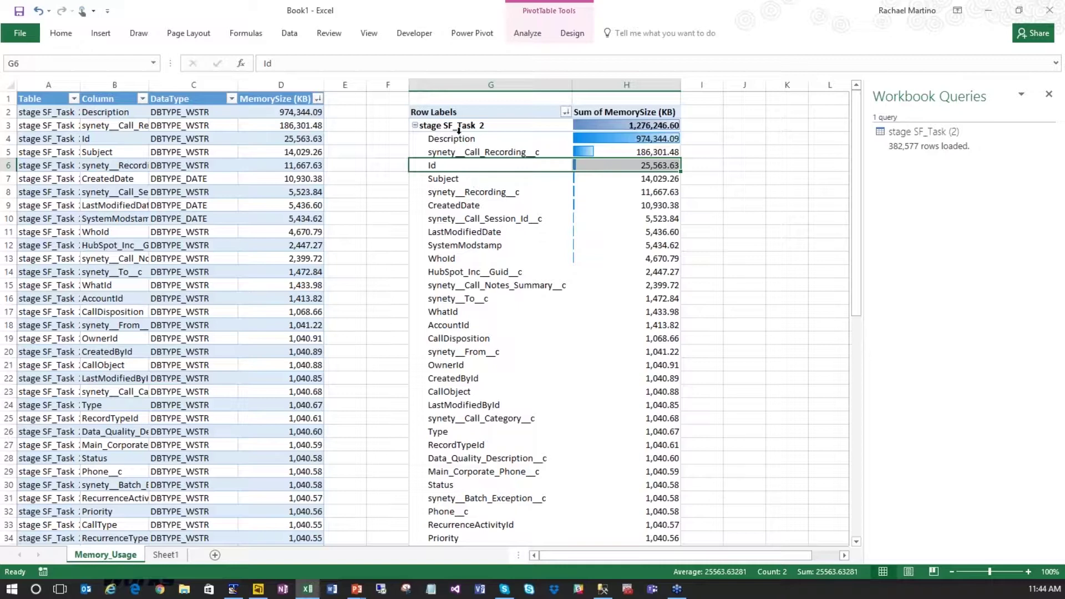
drag(464, 142, 648, 177)
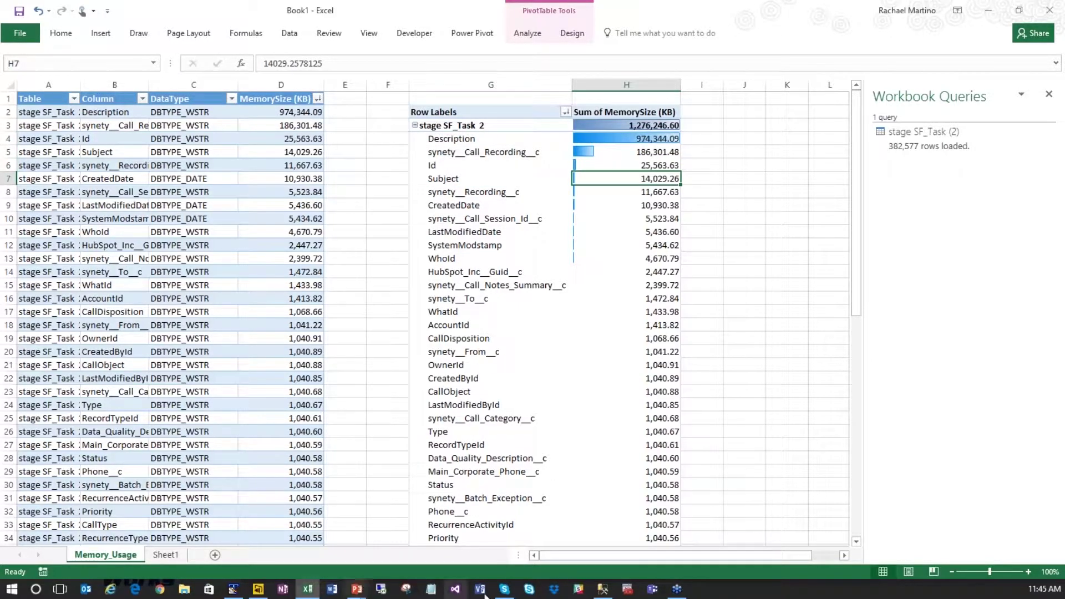
Step: Copy the whole SELECT statement on [stage].[SF_Task], without the USE and GO lines, from the TextPad script and return to Excel
click(233, 589)
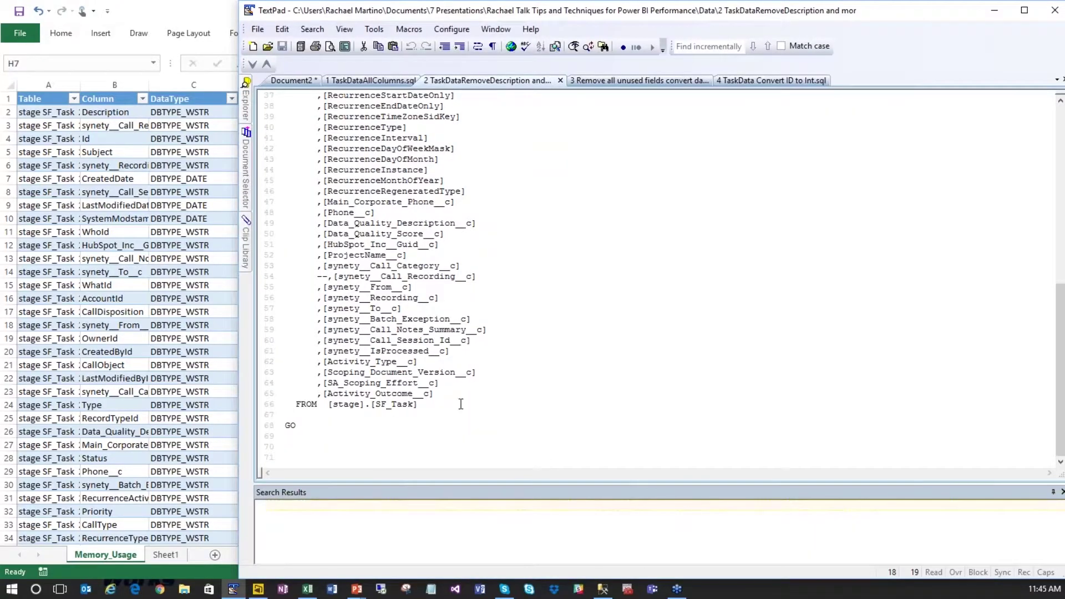
drag(293, 271, 233, 129)
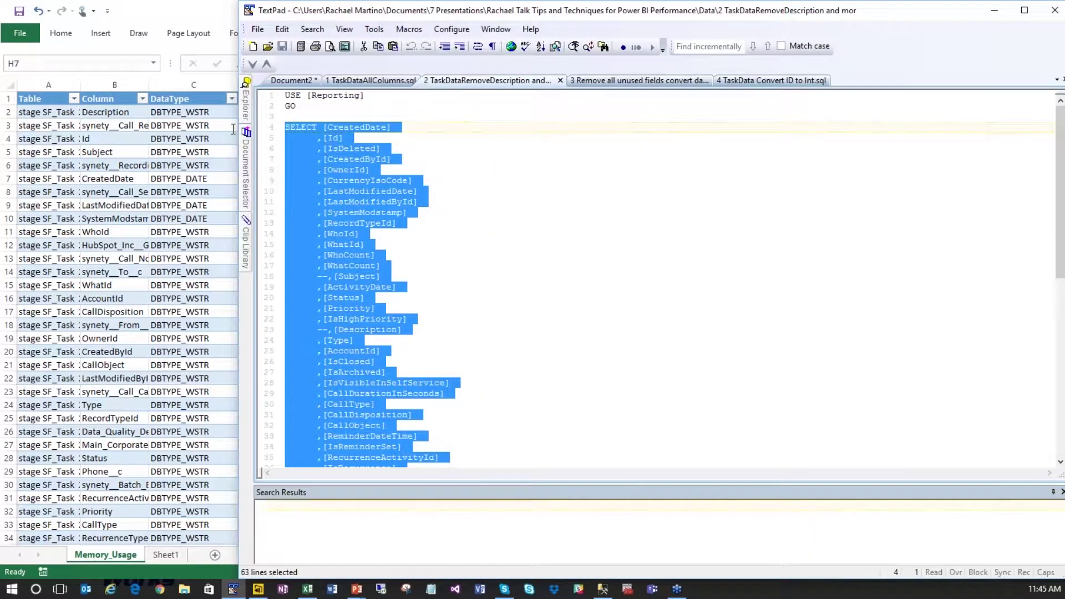
key(alt+Tab)
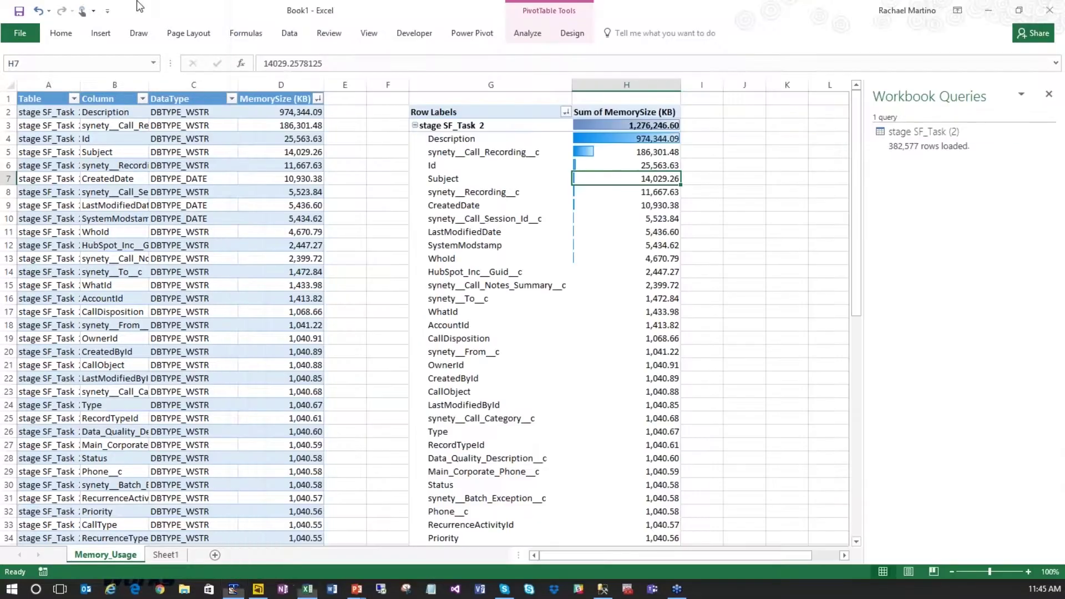
Step: Delete the stage SF_Task (2) query from the workbook
right_click(928, 140)
click(961, 197)
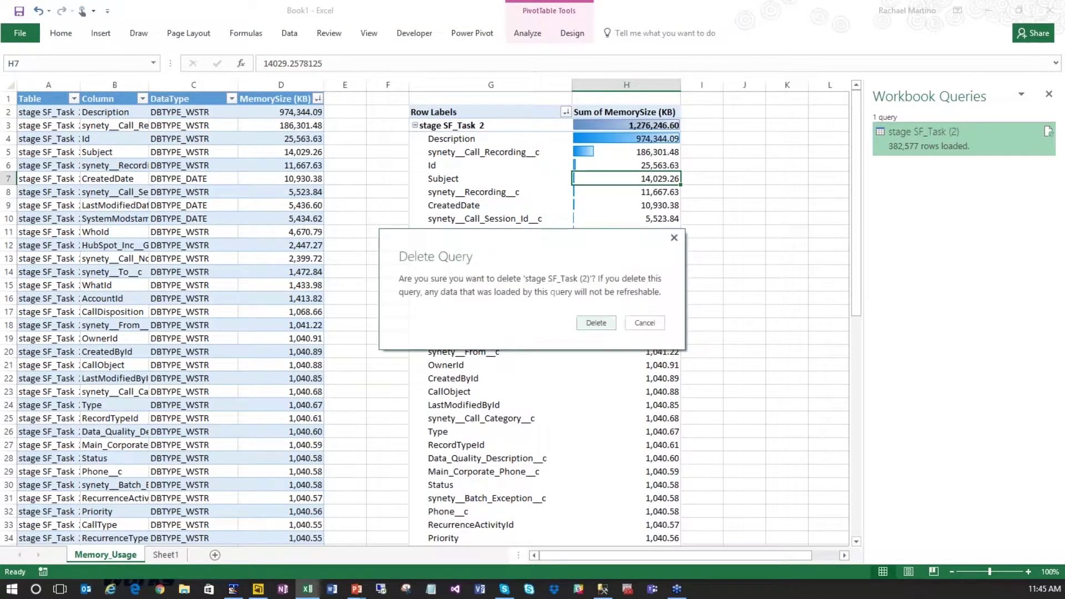
click(595, 323)
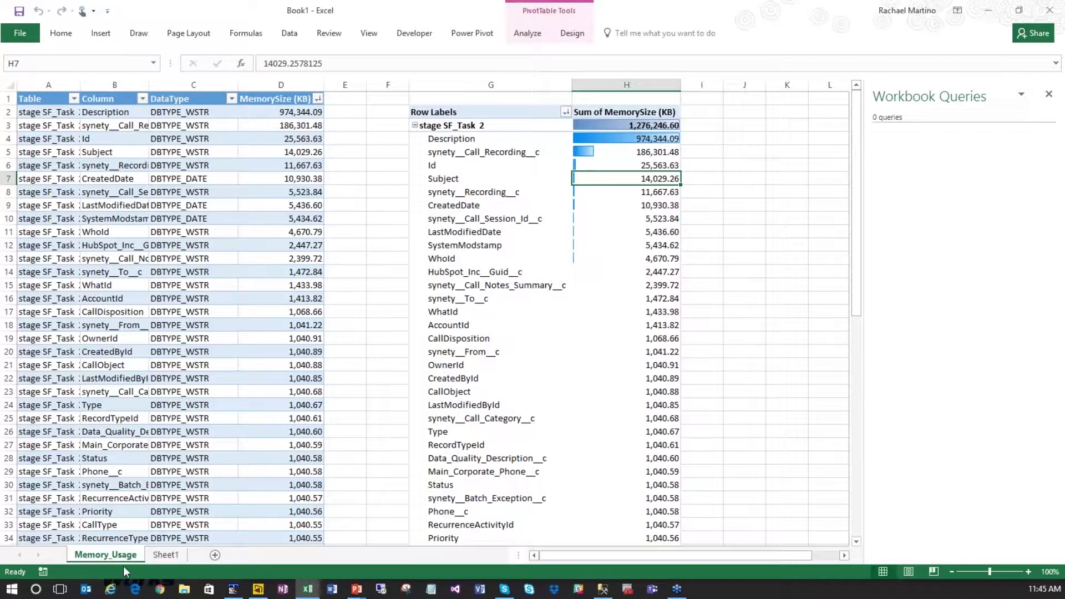
Step: Delete the Memory_Usage sheet from the workbook
right_click(106, 557)
click(136, 415)
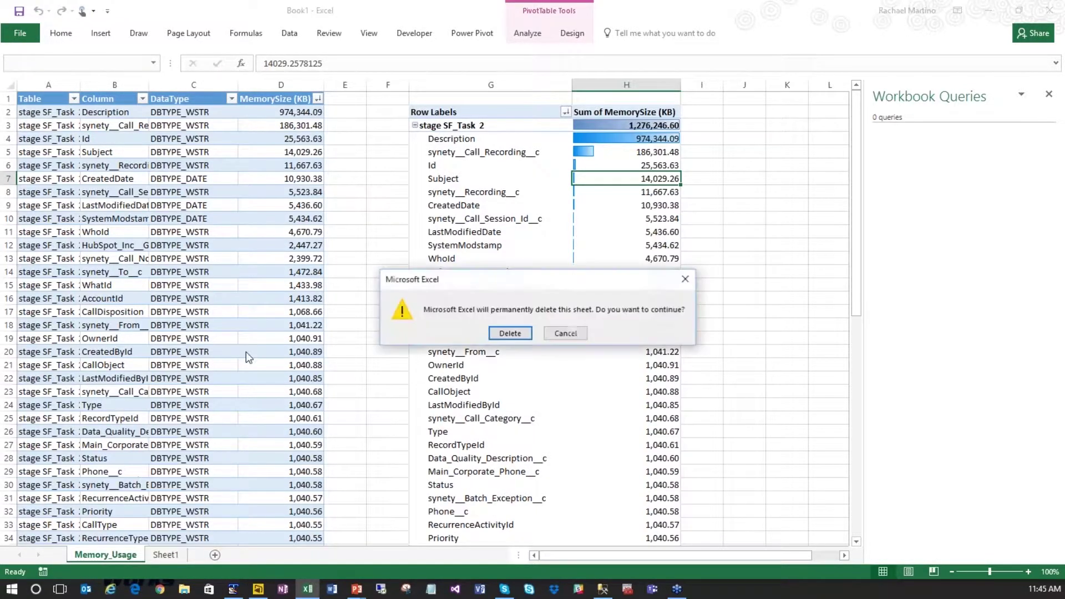
click(508, 337)
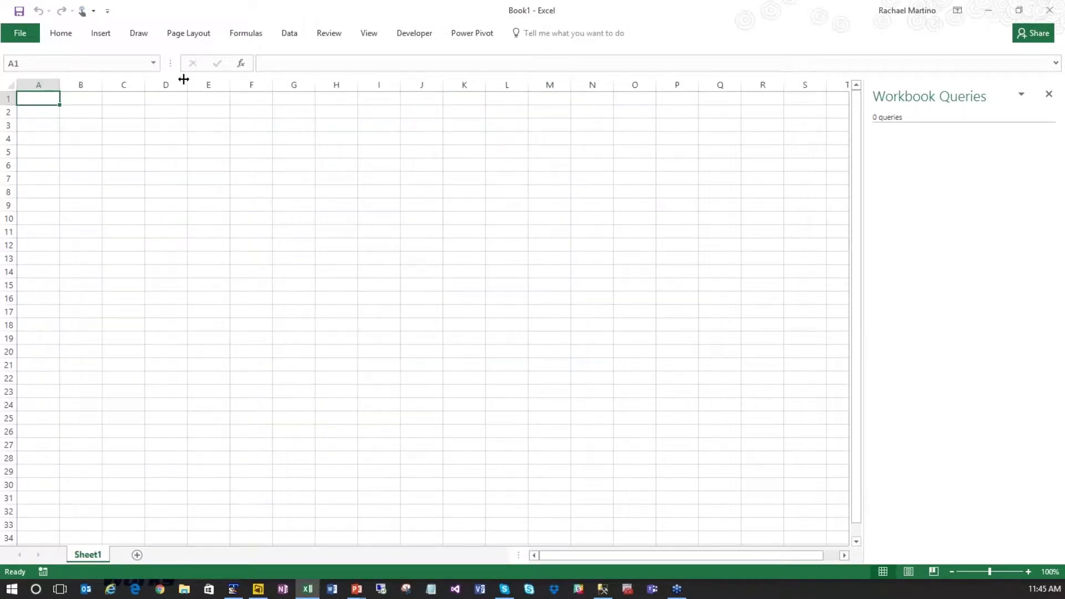
click(289, 34)
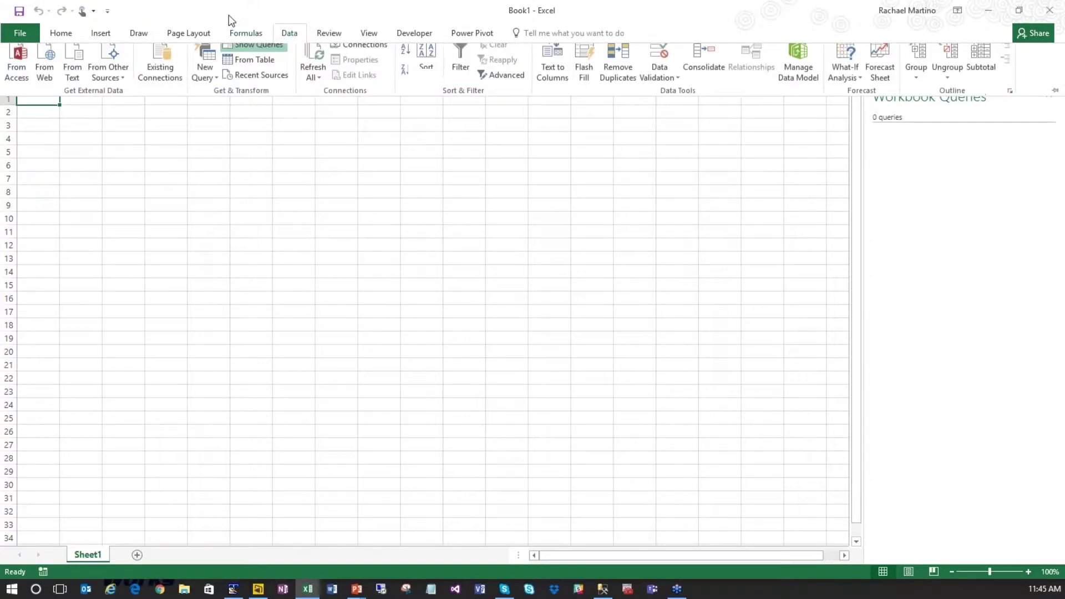
click(205, 80)
mouse_move(282, 137)
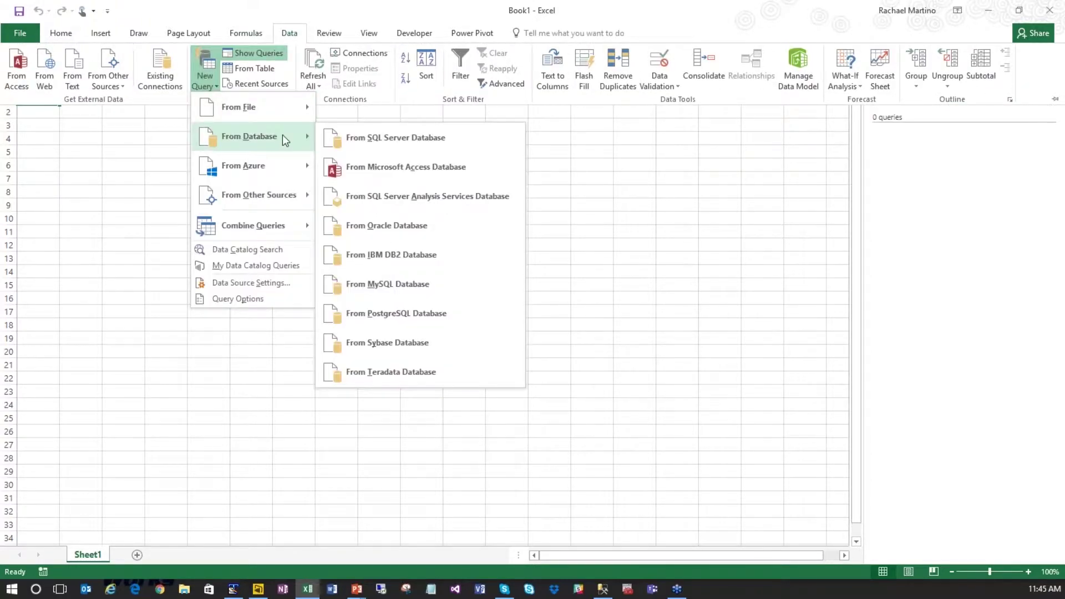
click(403, 143)
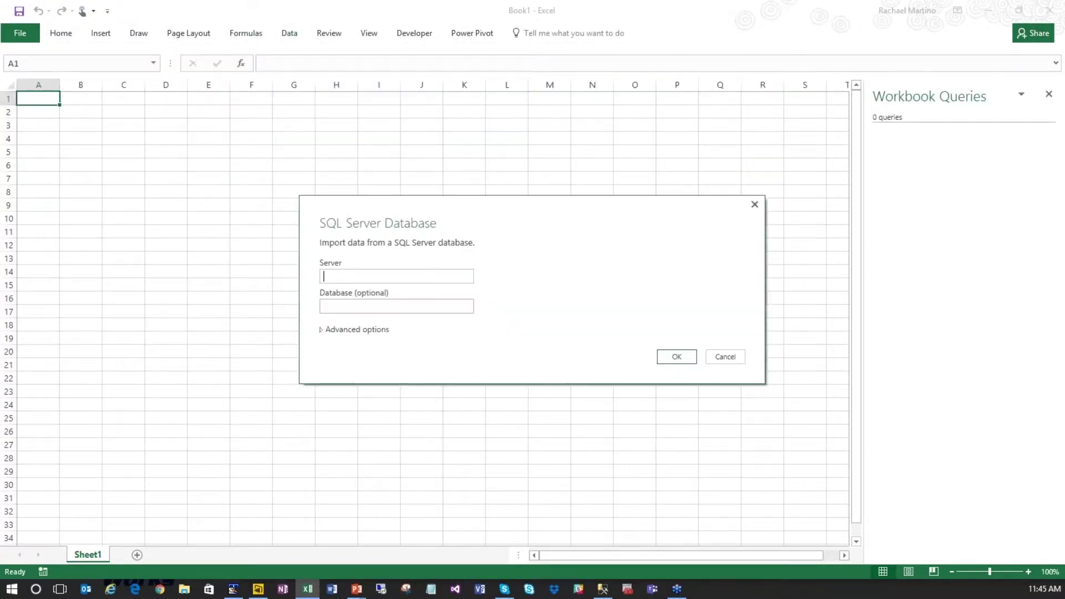
text(MARTINO\MSSQLSERVER01)
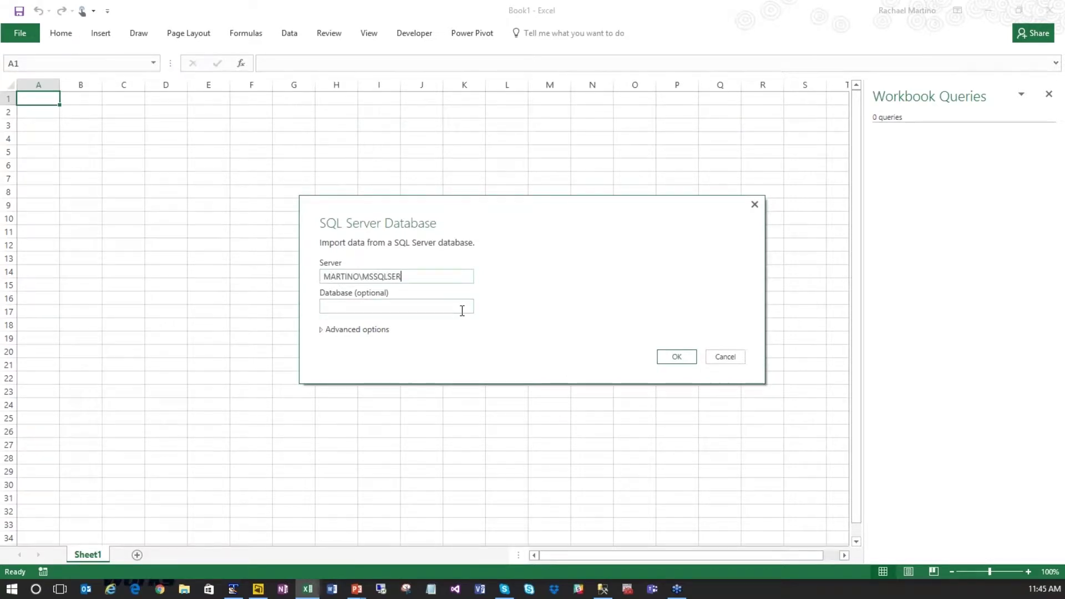
click(462, 311)
text(Reporting)
click(674, 355)
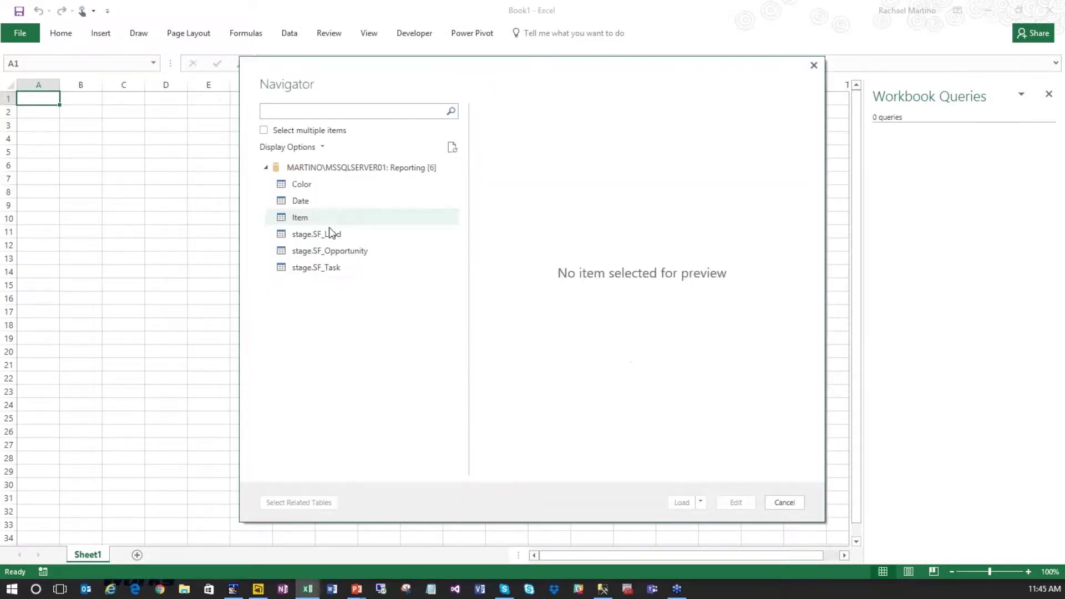
click(785, 502)
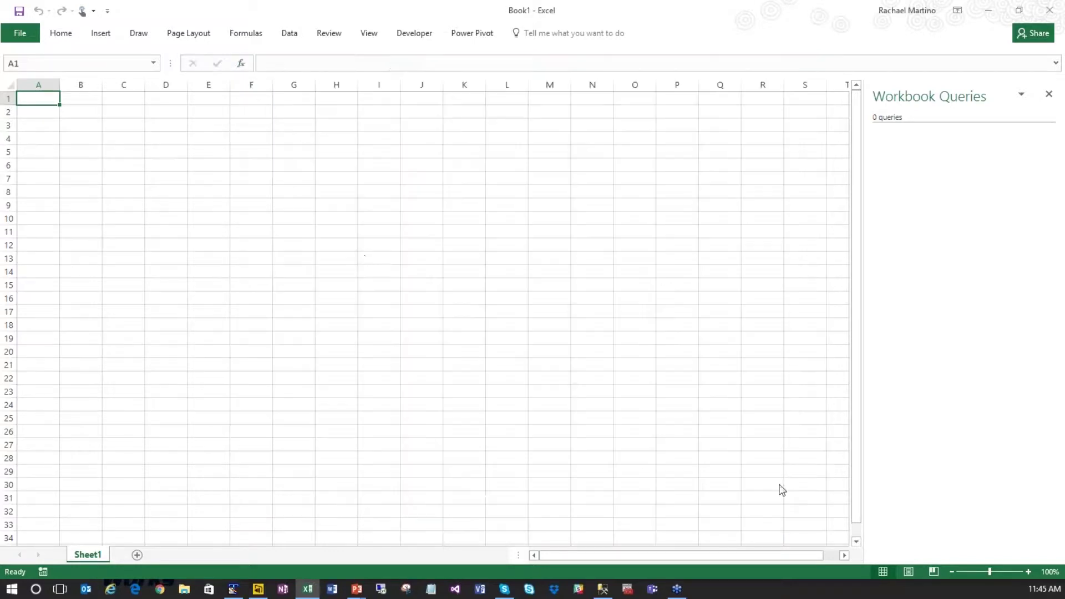
Step: Start a new SQL Server database query with server MARTINO\MSSQLSERVER01 and database Reporting
click(294, 34)
click(205, 77)
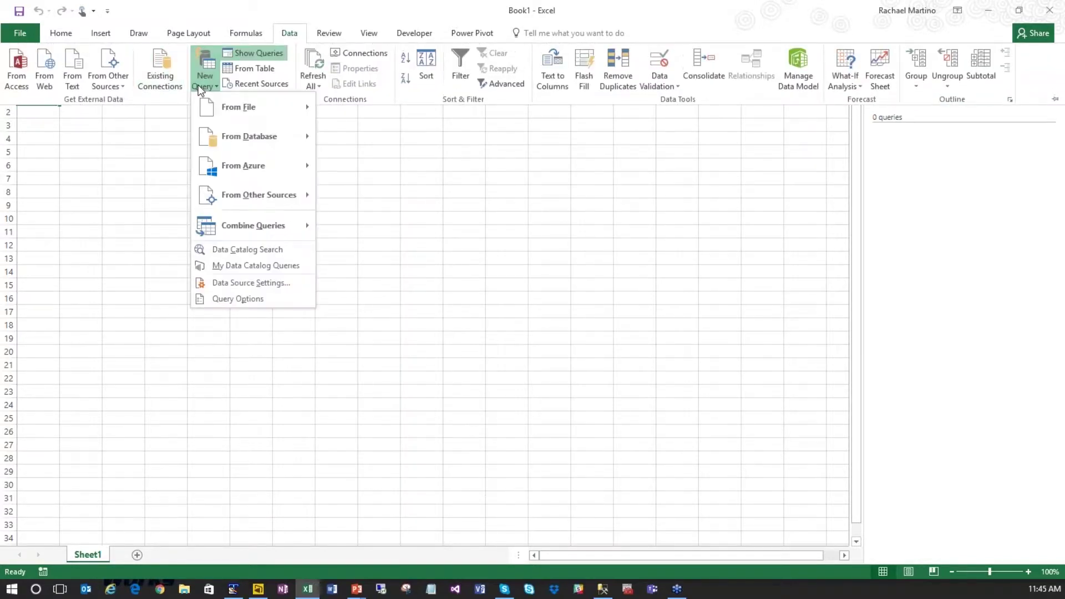
mouse_move(253, 139)
click(381, 153)
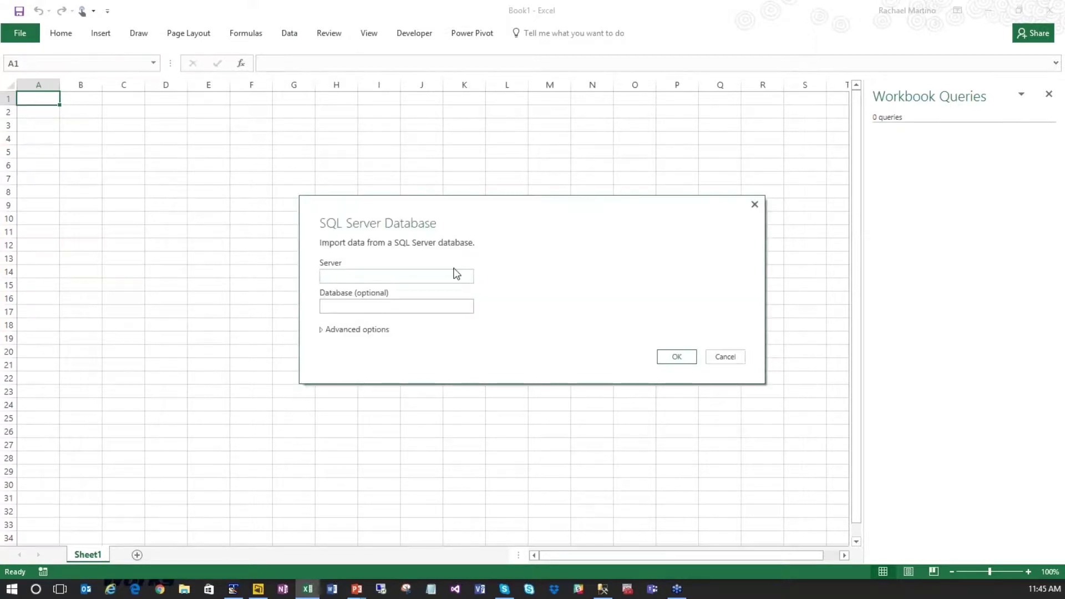
text(MARTINO\MSSQLSERVER01)
key(Tab)
text(Reporting)
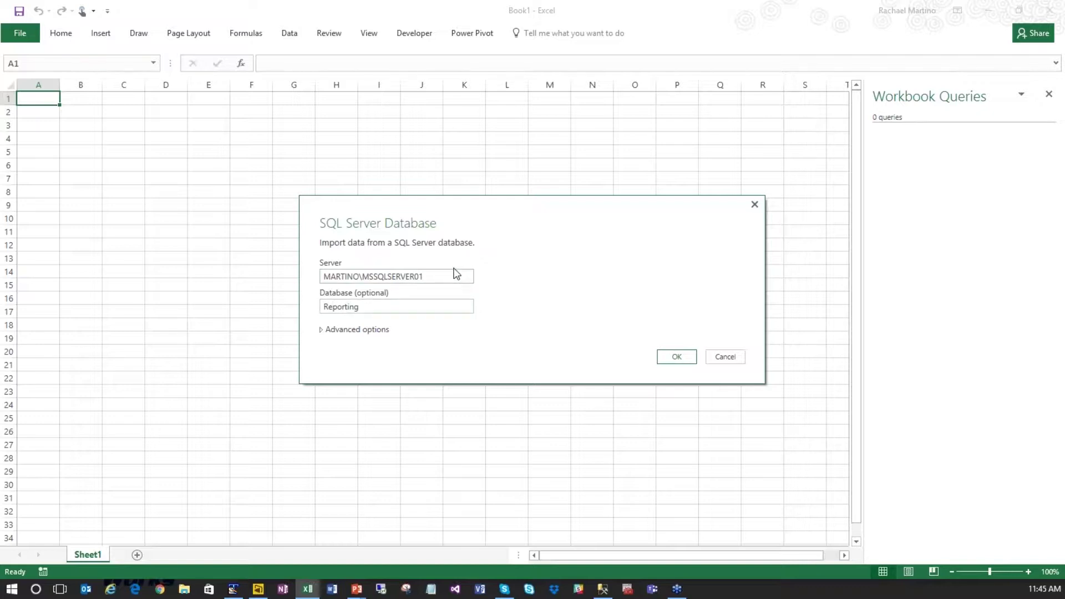
Step: Paste the copied SELECT statement as the query's SQL statement, check its commented-out Subject line and submit the import
click(320, 329)
click(370, 400)
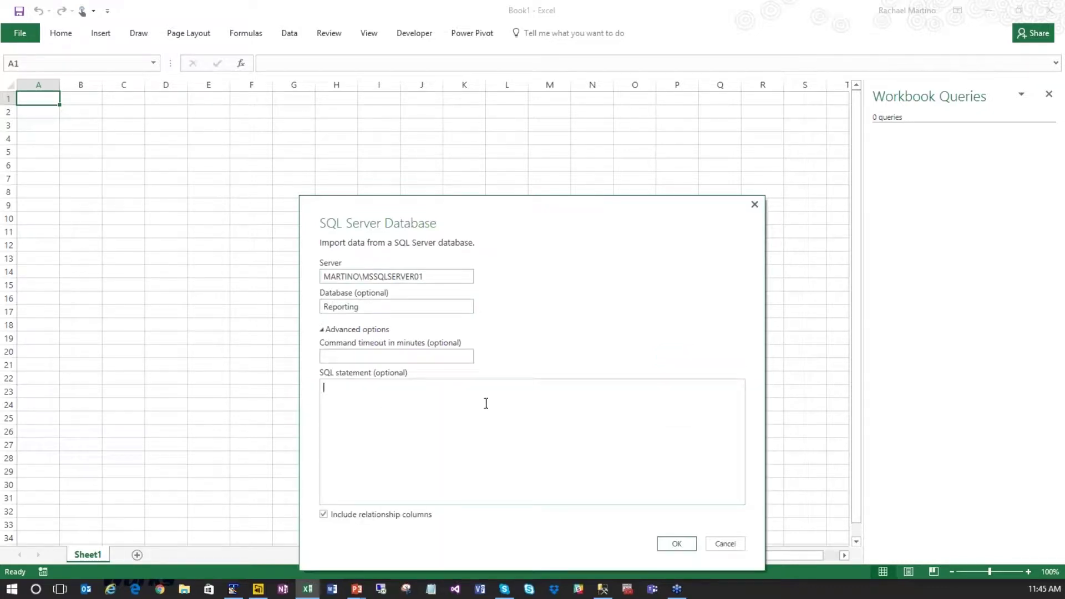
key(ctrl+v)
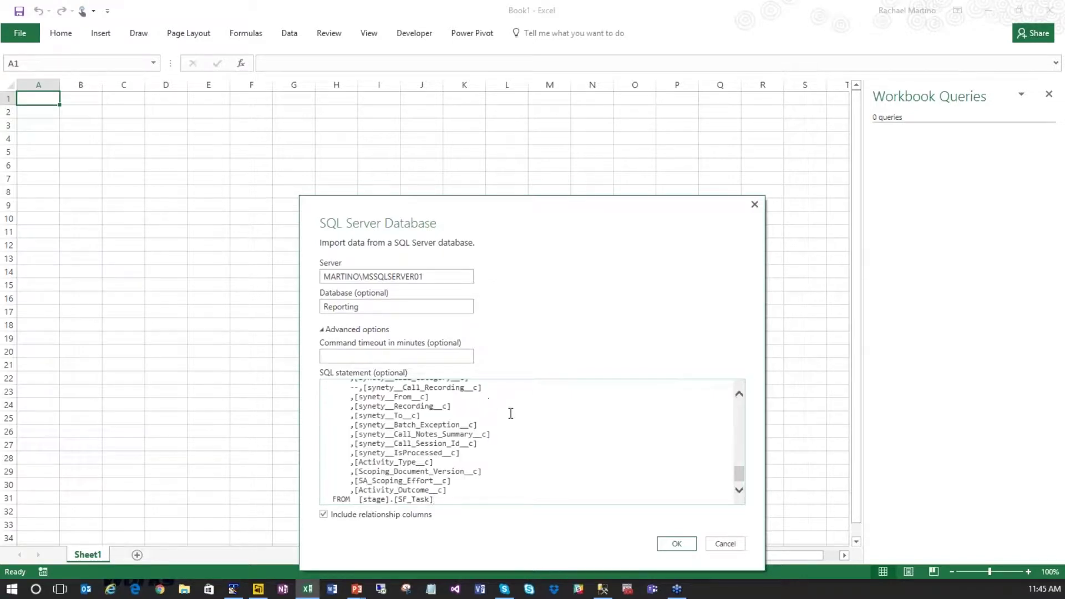
drag(738, 475, 727, 413)
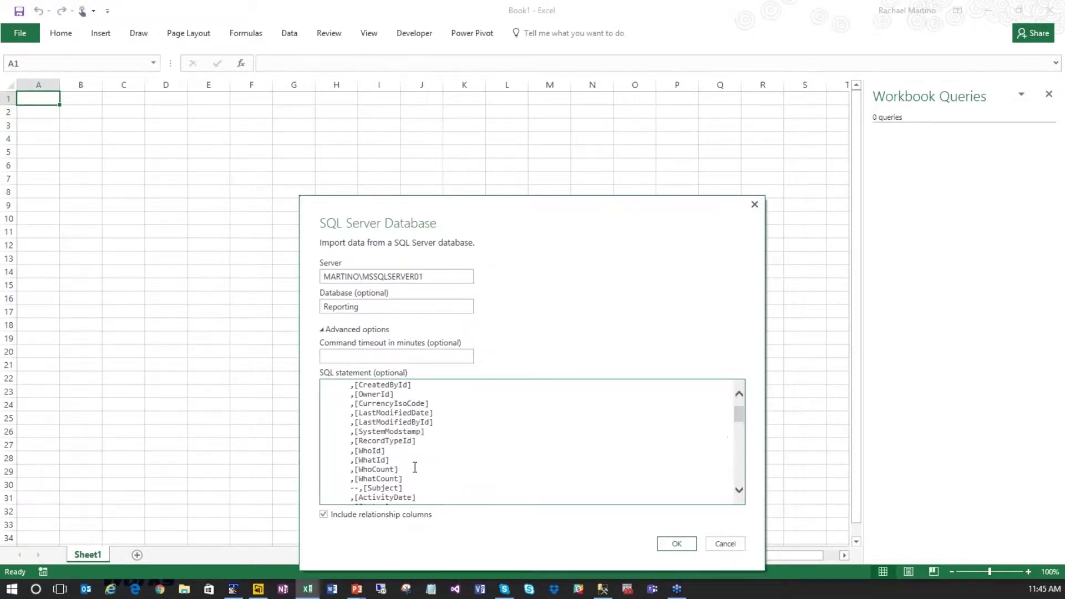
double_click(373, 488)
click(390, 488)
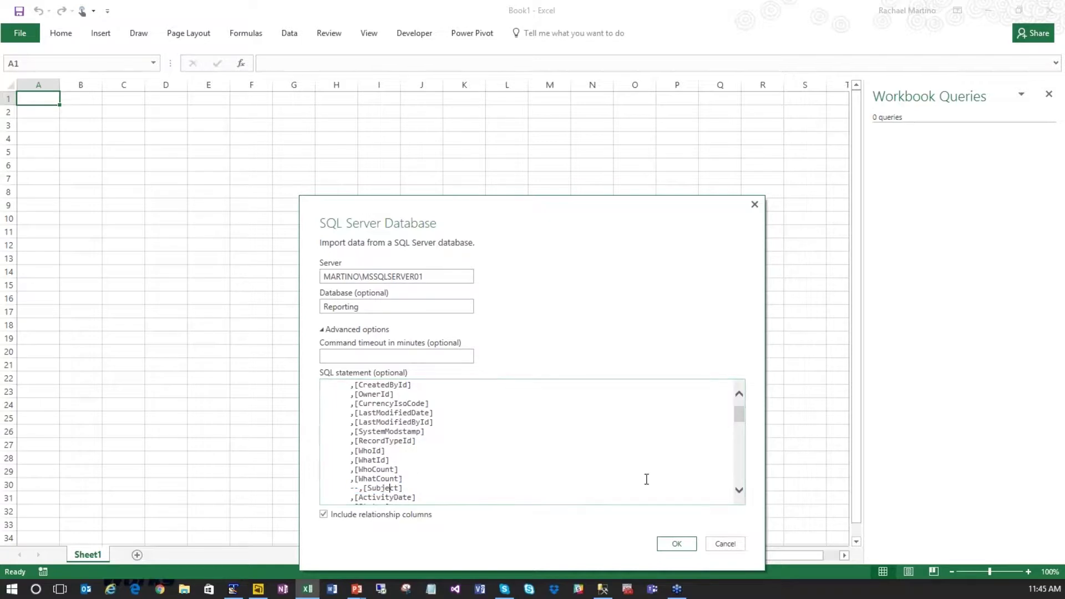
click(677, 543)
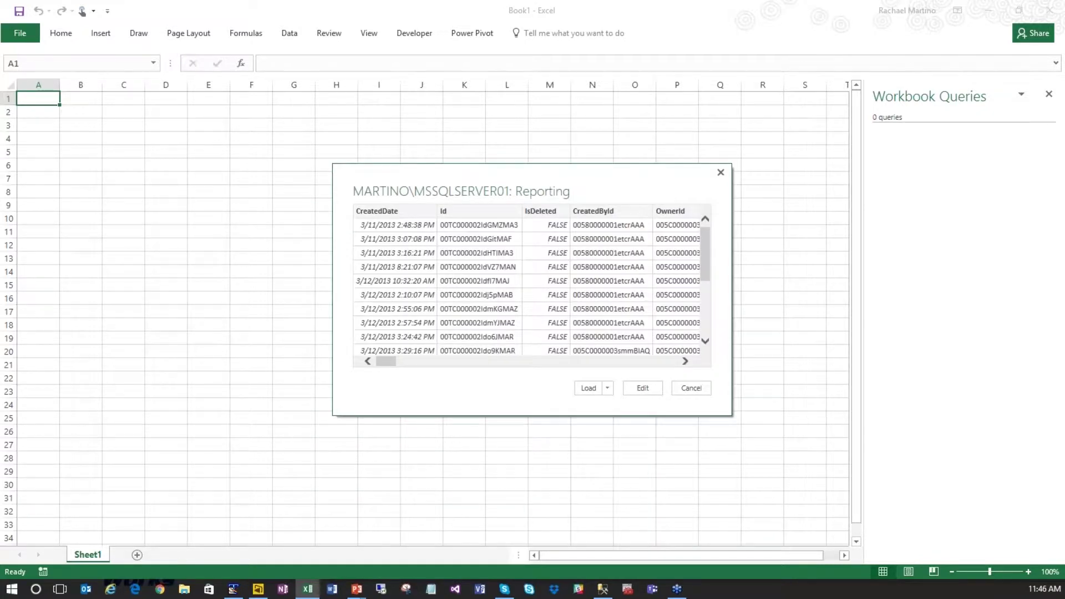
Step: Load the query result as a connection only and add it to the Data Model
click(608, 389)
click(634, 404)
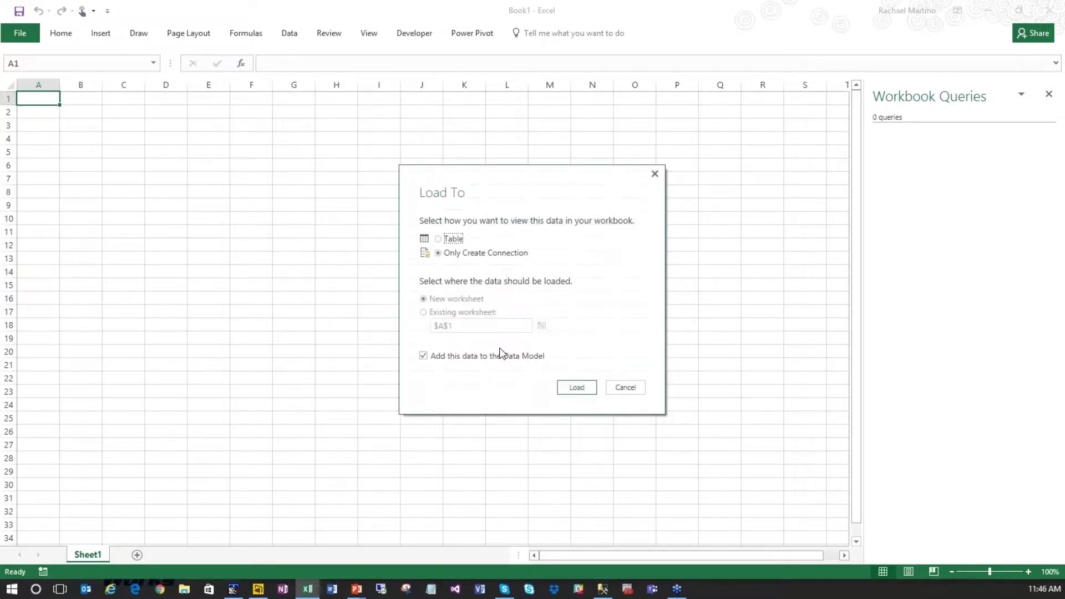
click(578, 394)
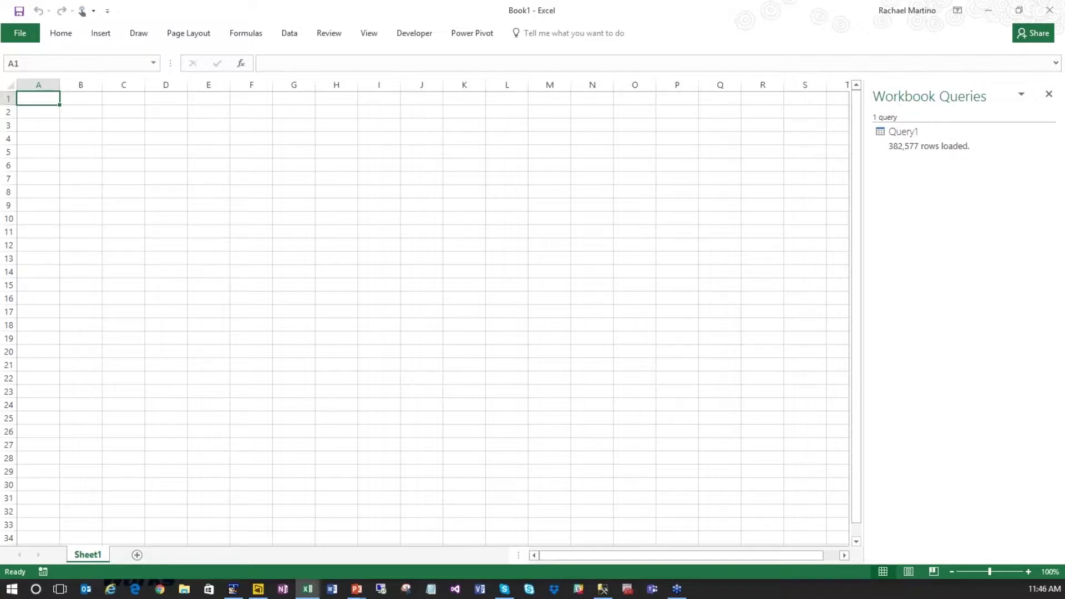
Step: Run the memory usage macro to build a new Memory_Usage sheet for the Data Model
click(423, 36)
click(47, 68)
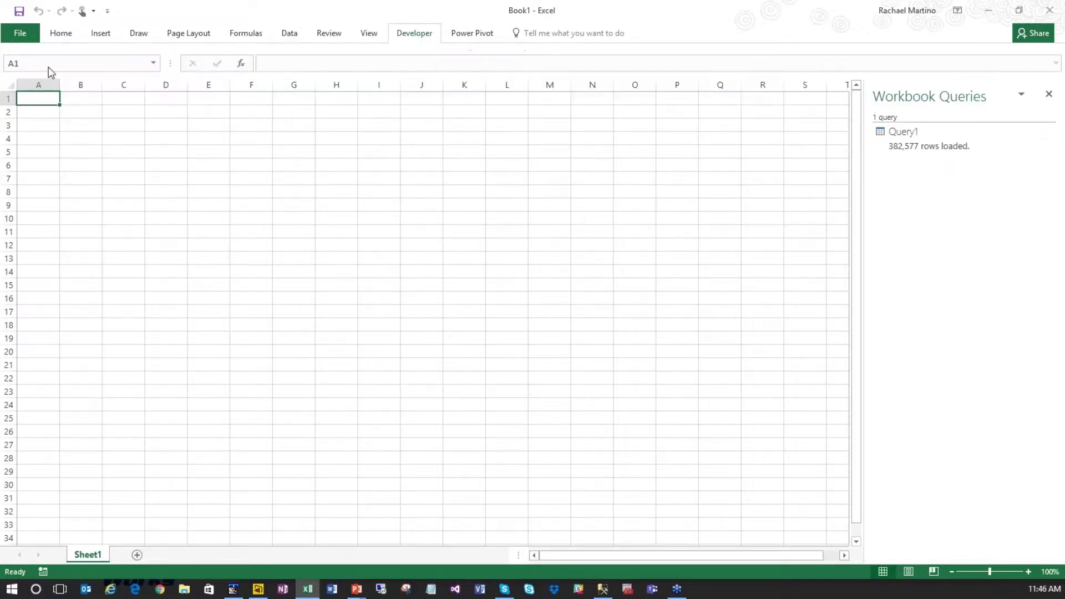
click(729, 127)
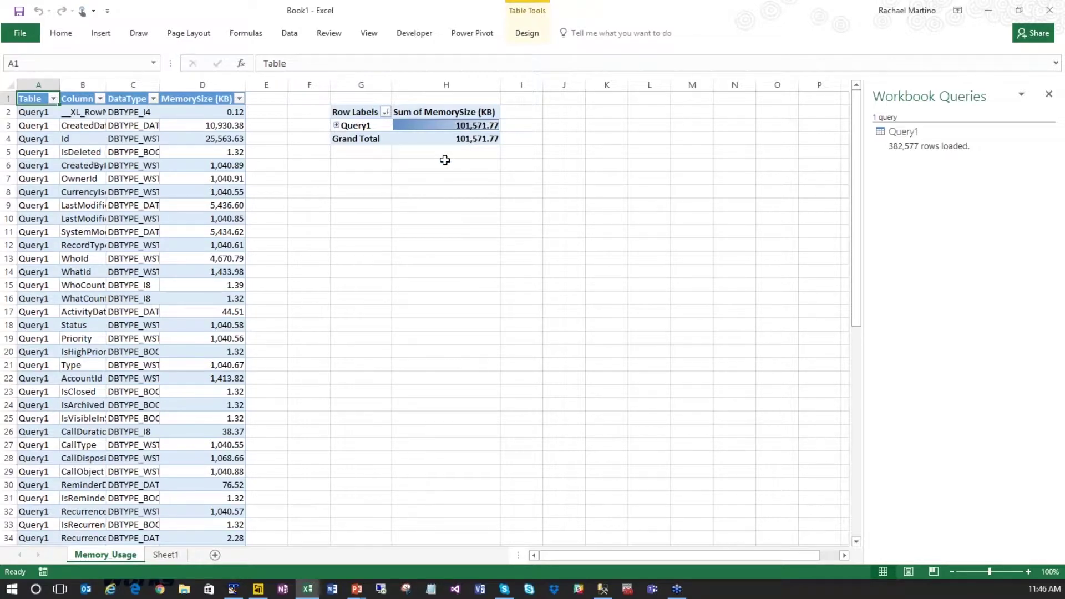
Step: Expand Query1 in the pivot table and check the total memory size plus the Id and synety__Recording__c rows
click(450, 125)
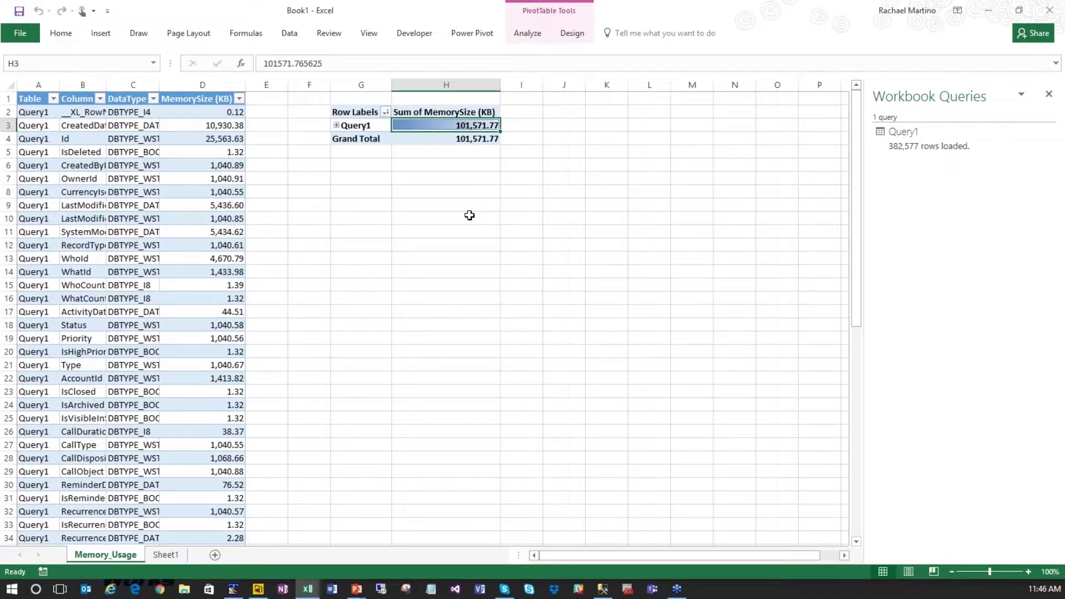
click(337, 126)
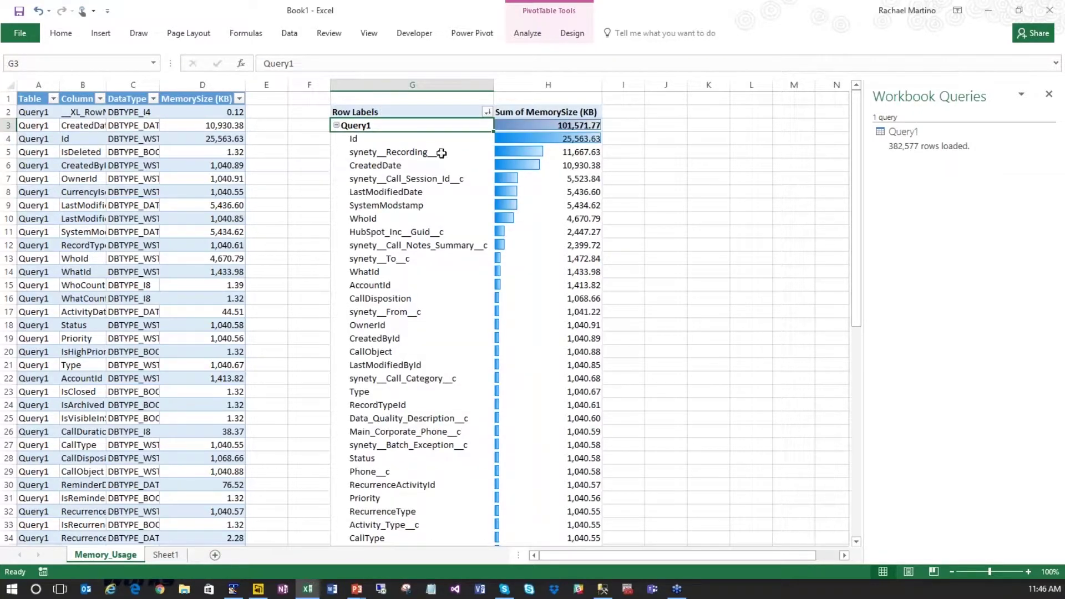
drag(409, 140, 554, 139)
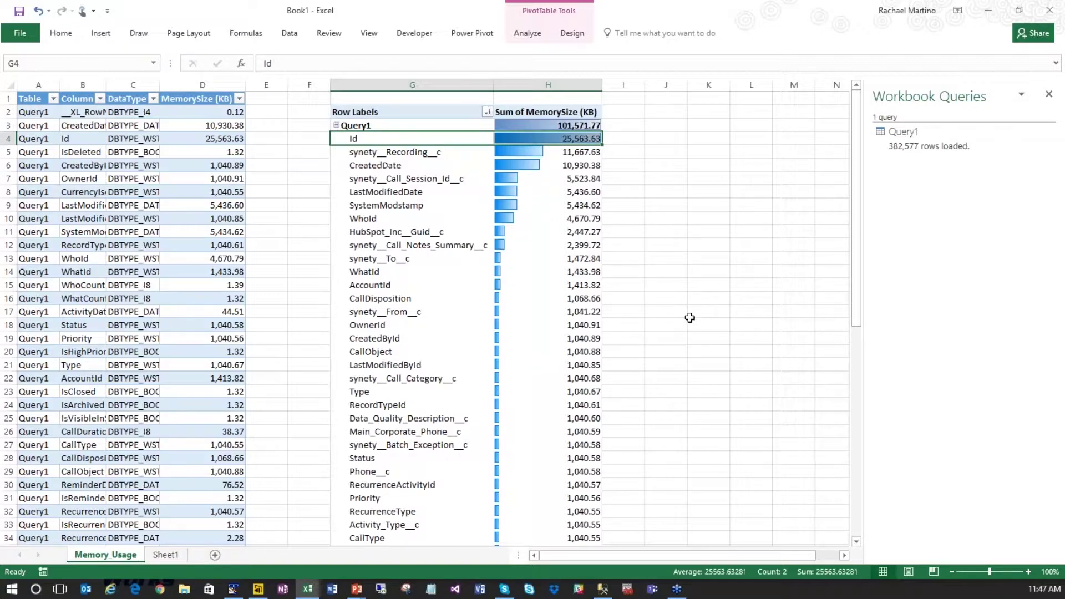
click(423, 152)
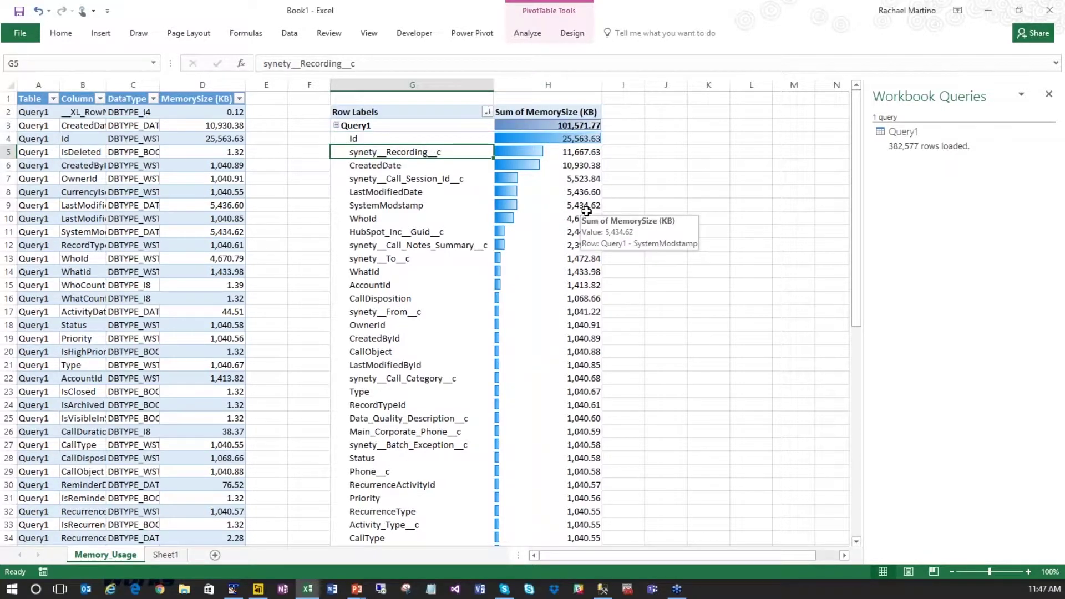
Step: Sort the memory table by MemorySize (KB) from largest to smallest and widen its DataType and Column columns
click(238, 99)
click(171, 125)
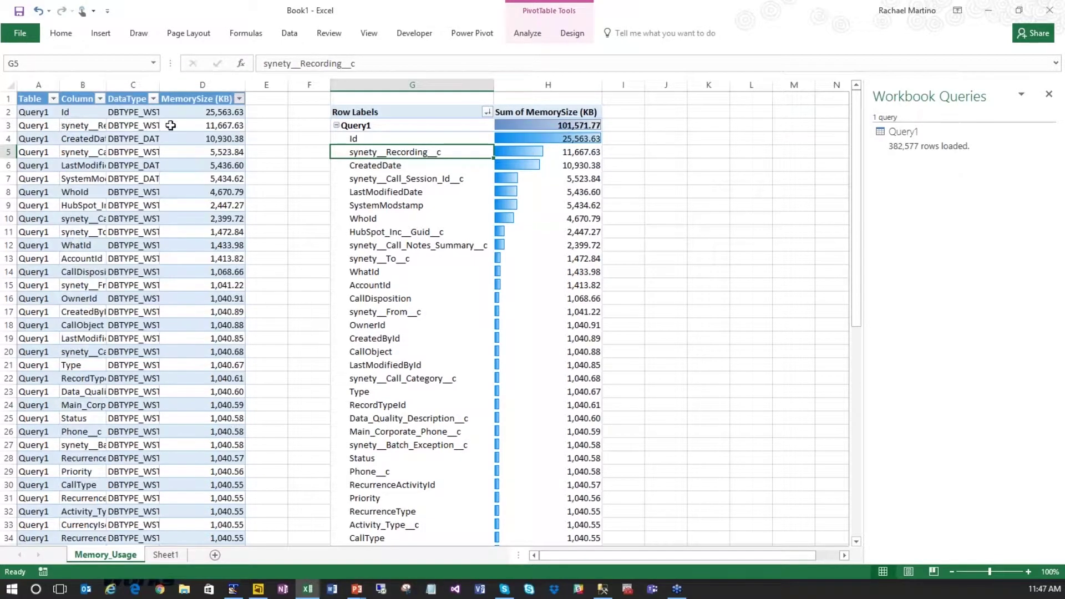
drag(160, 85, 195, 87)
click(183, 125)
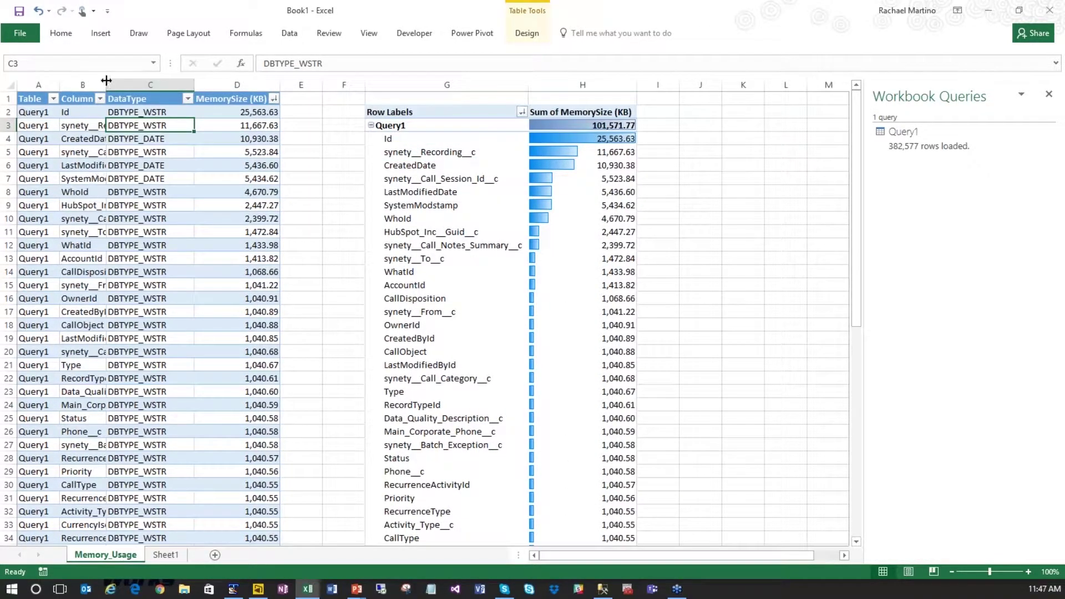
drag(106, 81, 155, 82)
Step: Check the data type of synety__Recording__c and the data type and memory size of CreatedDate in the memory table
click(130, 126)
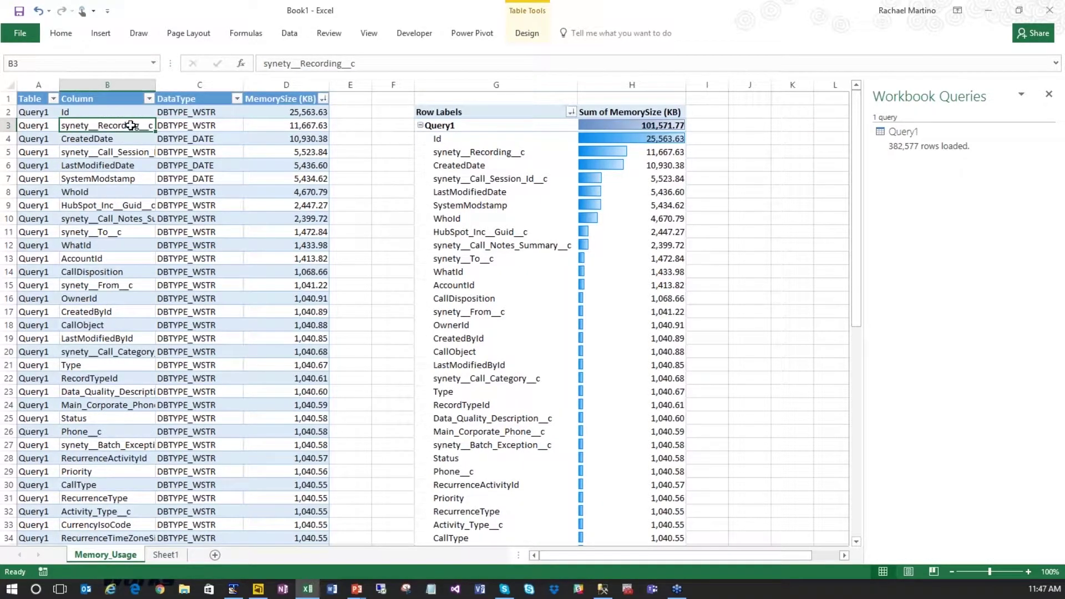
click(194, 127)
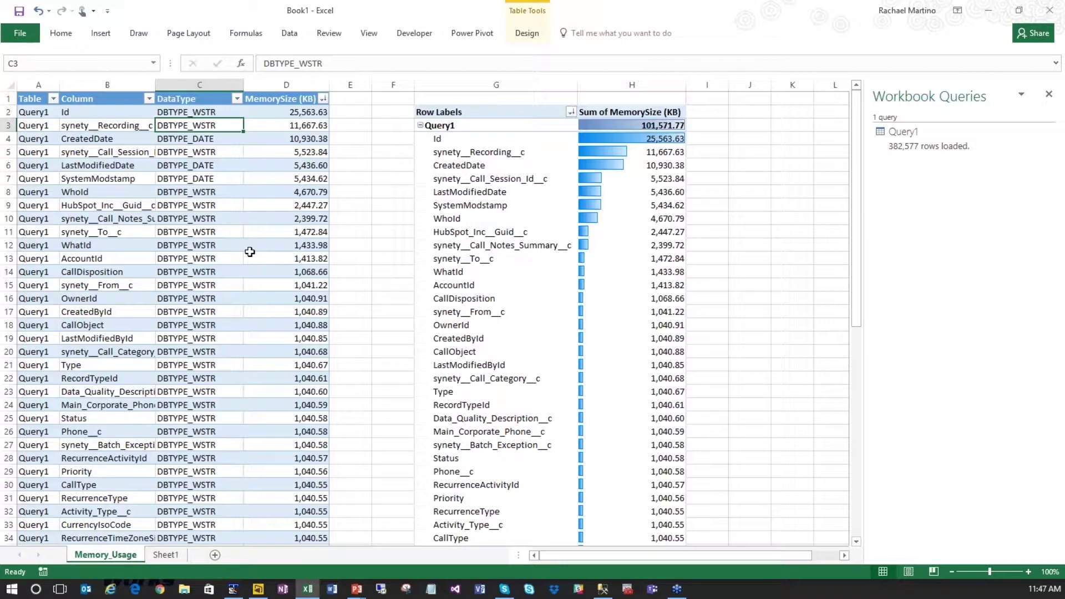
drag(130, 139, 276, 139)
click(306, 139)
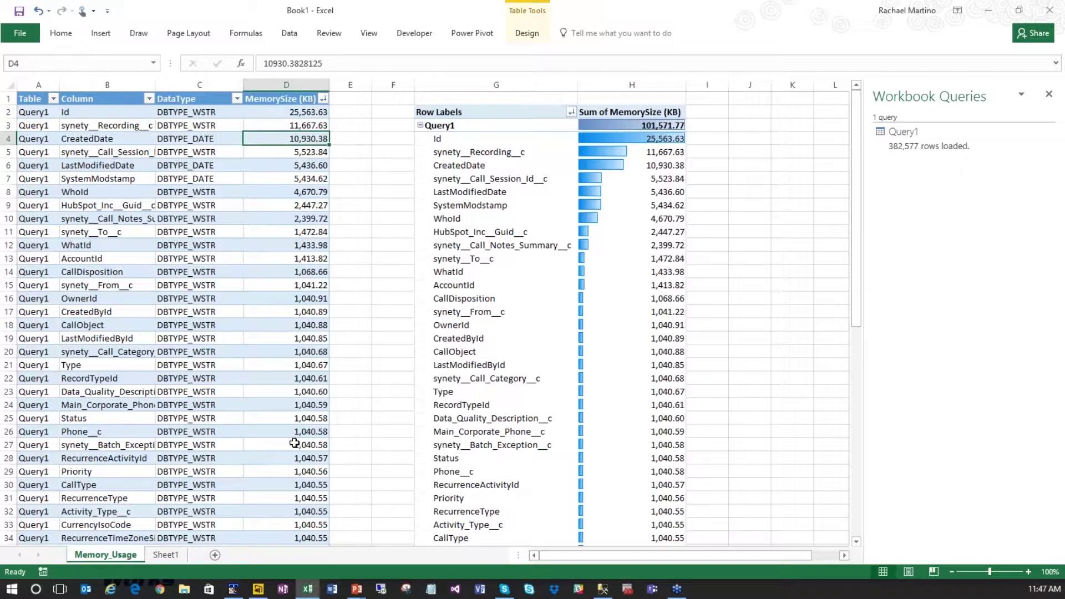
Step: Switch to TextPad and review the commented-out columns in the "3 Remove all unused fields" script, including CurrencyIsoCode, Type and the synety fields
click(233, 589)
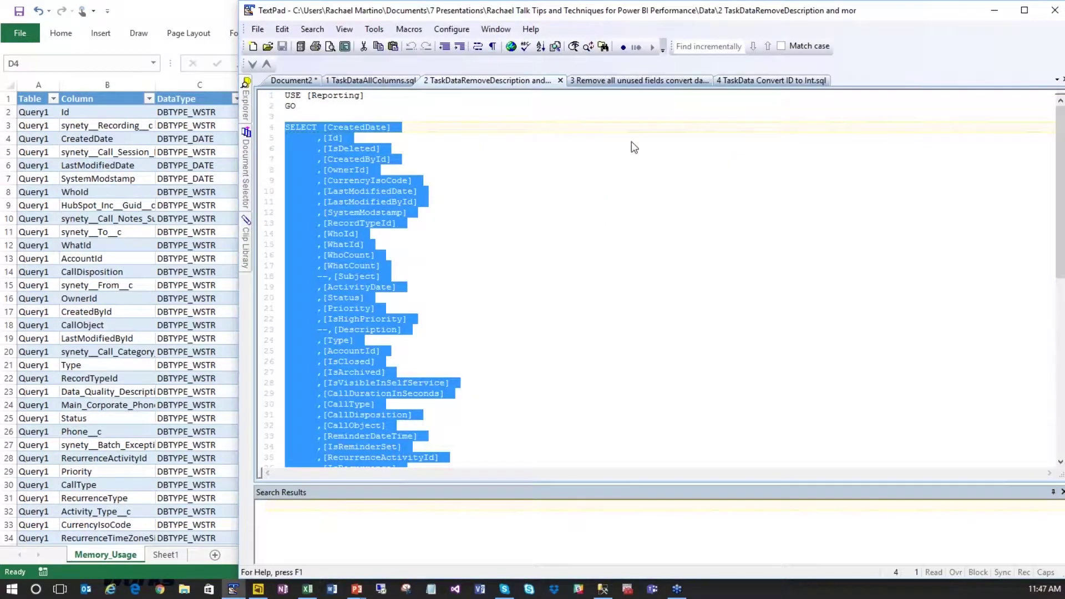
click(648, 82)
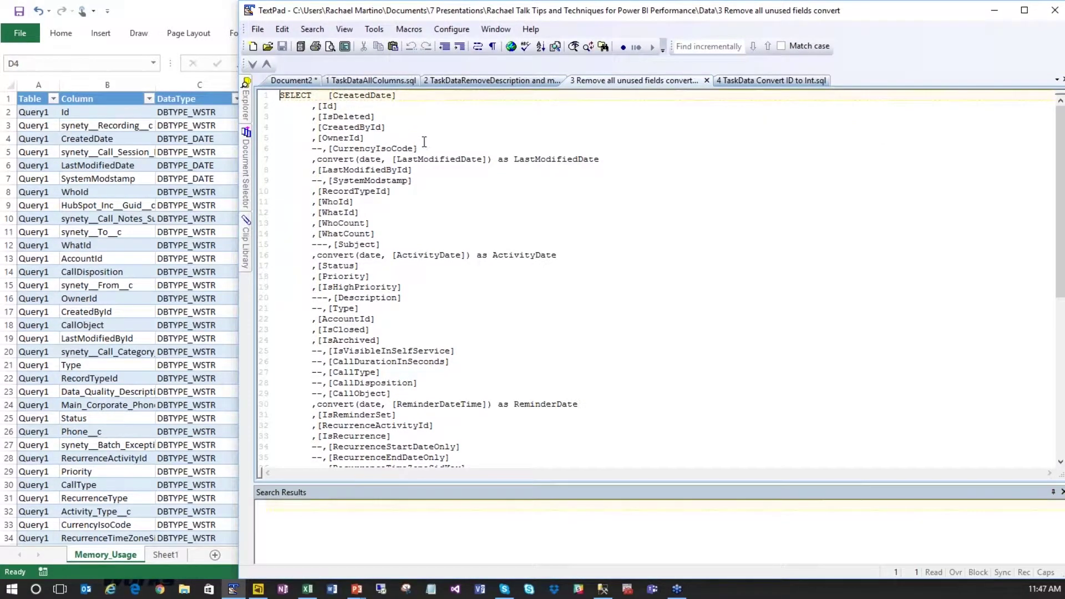
drag(424, 140, 426, 145)
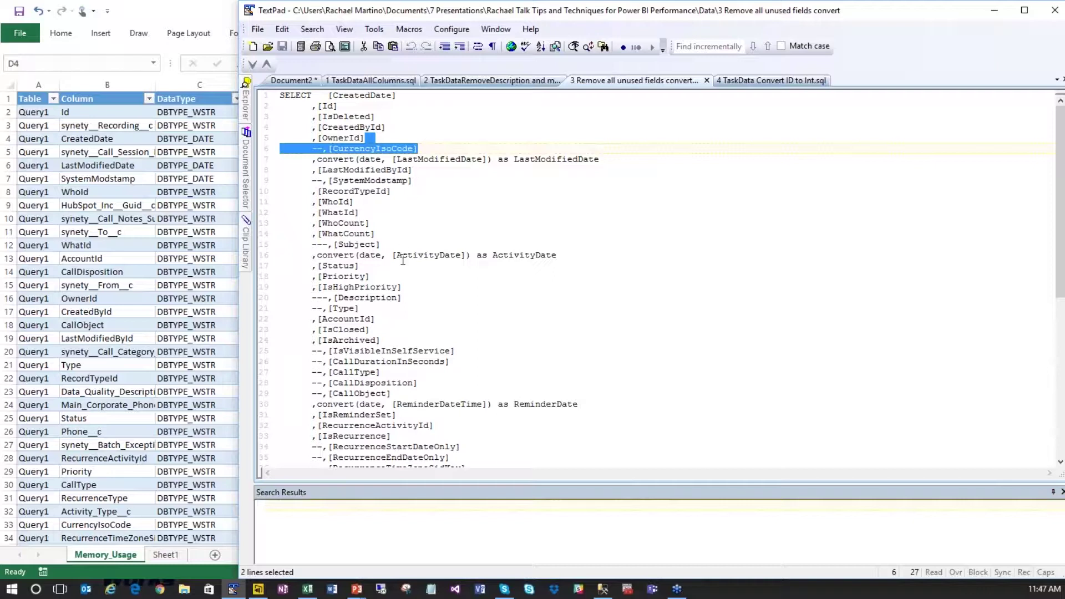
click(360, 308)
drag(360, 309, 312, 309)
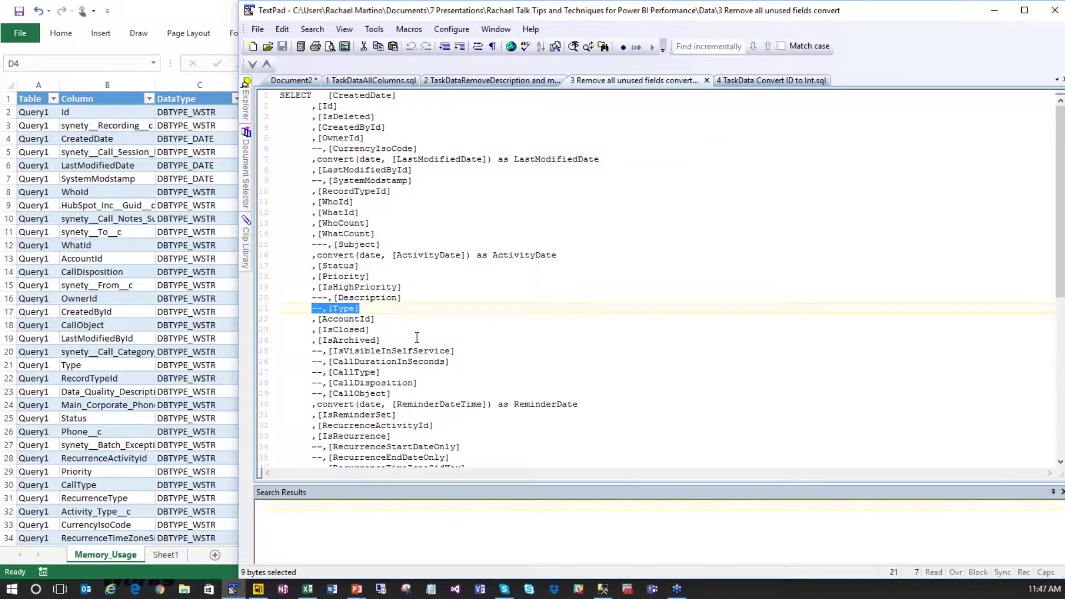
scroll(542, 346, down, 1)
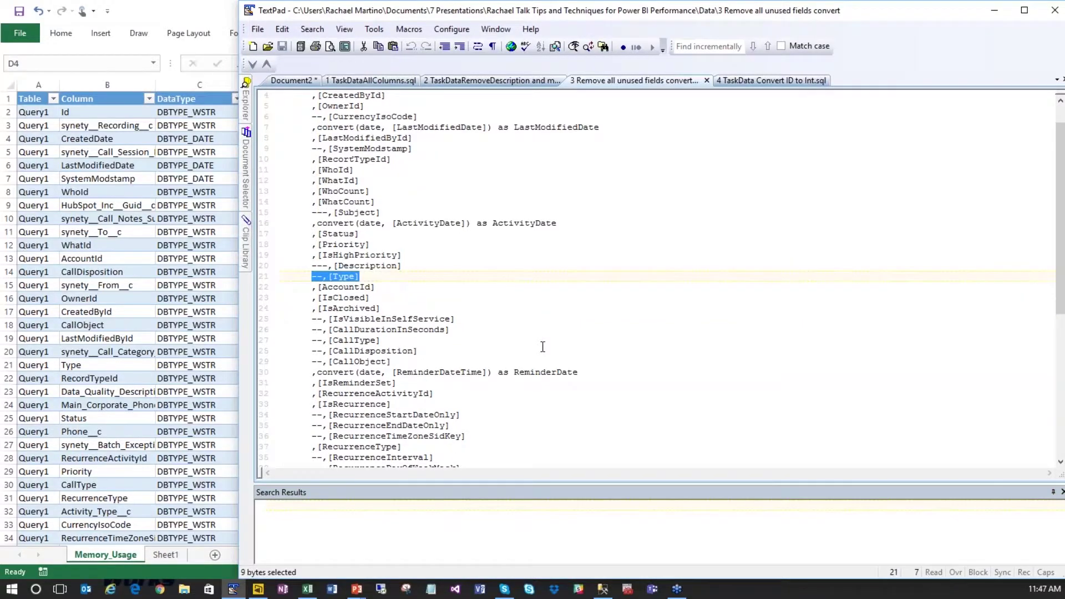
scroll(543, 346, down, 3)
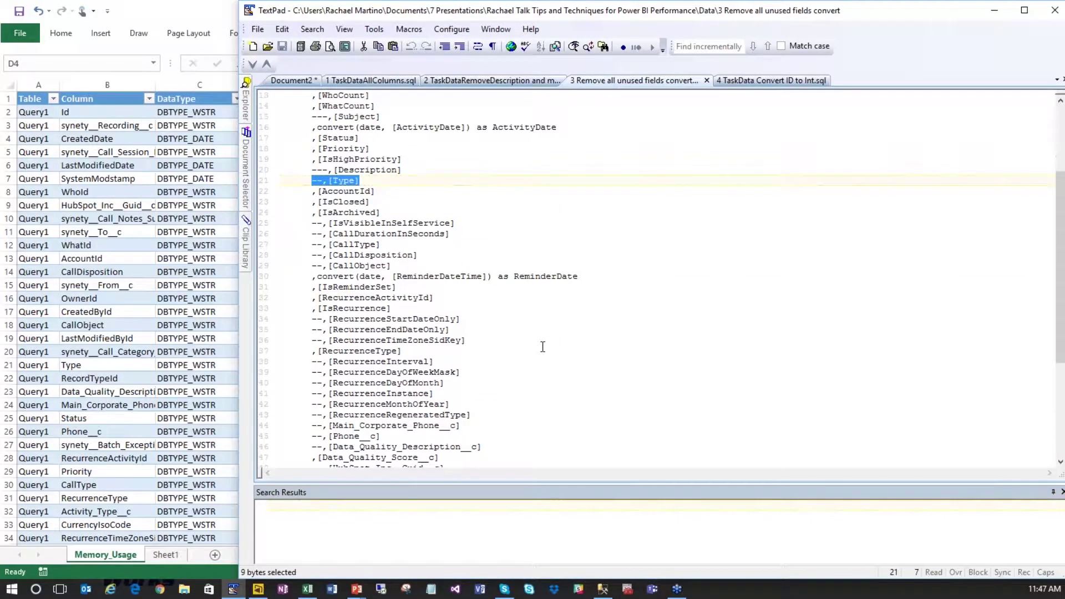
scroll(543, 347, down, 7)
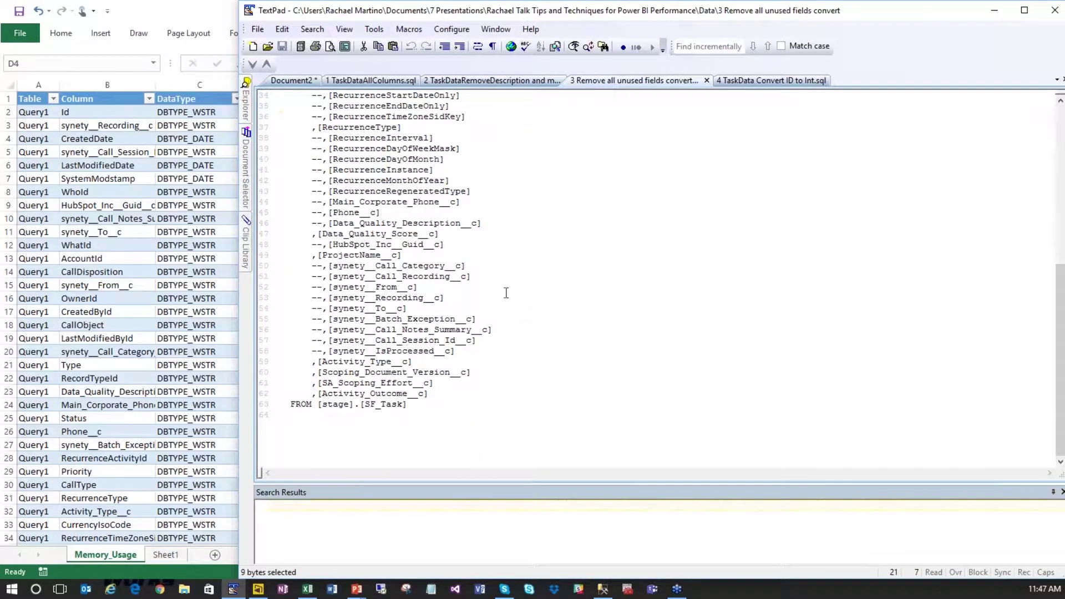
drag(446, 298, 483, 348)
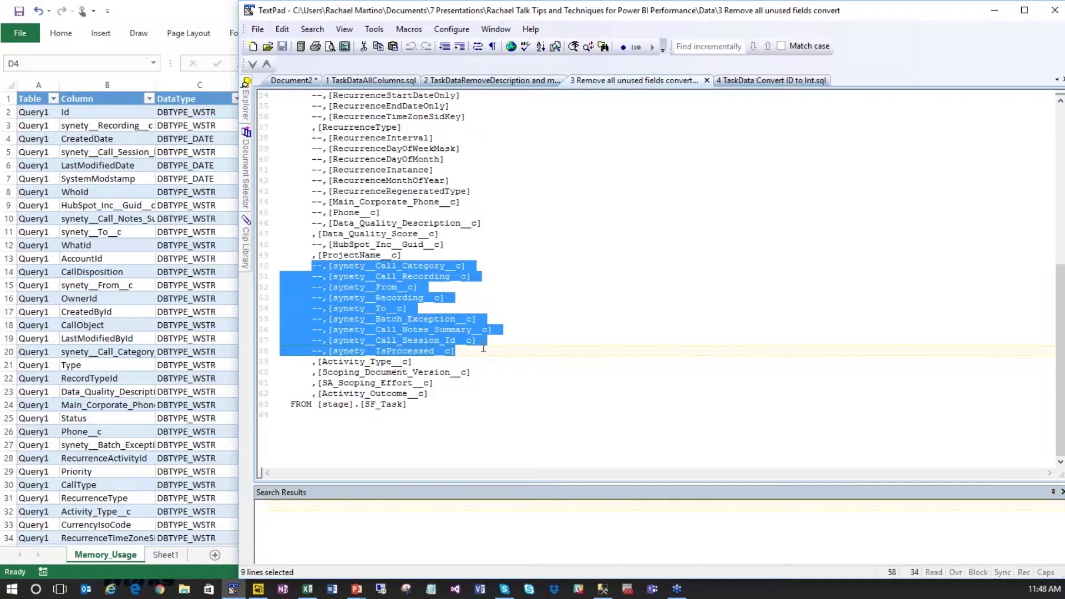
Step: Examine the convert(date, ...) lines for LastModifiedDate, ActivityDate and ReminderDateTime in the same script
scroll(491, 347, up, 5)
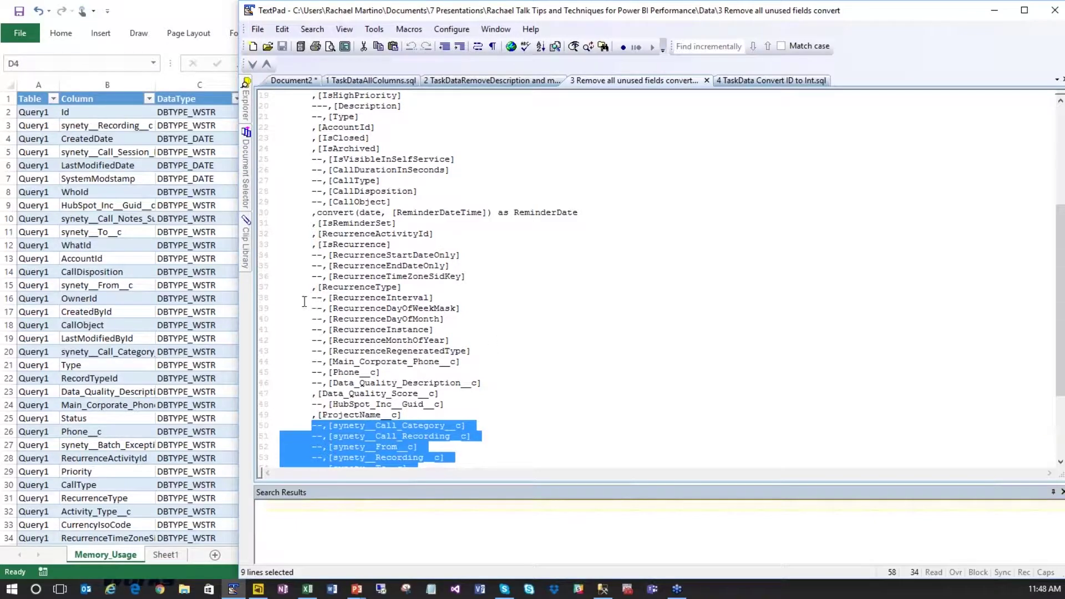
scroll(380, 304, up, 5)
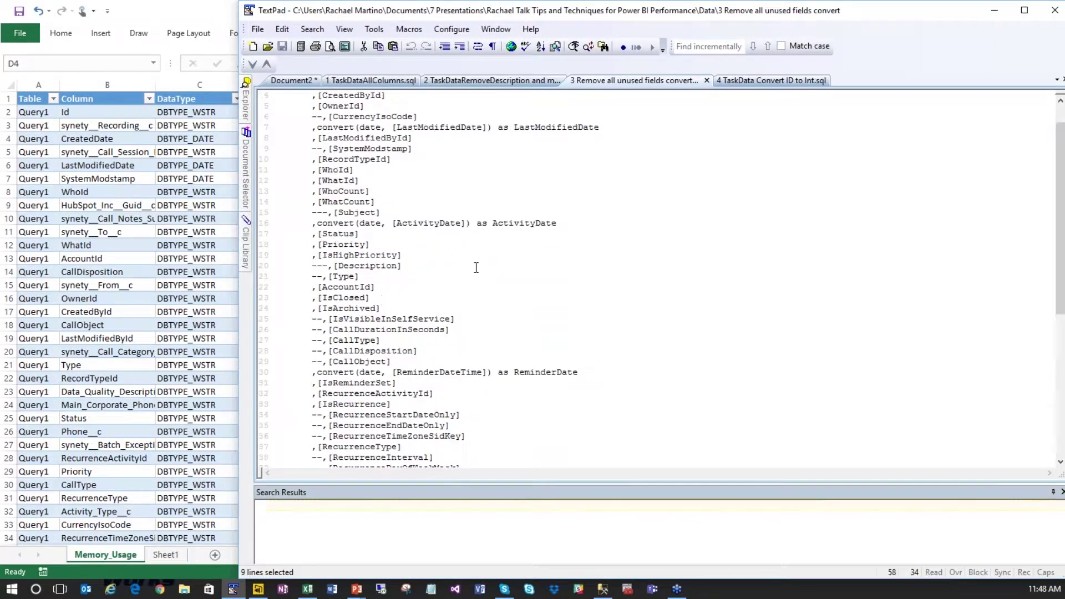
drag(316, 127, 616, 127)
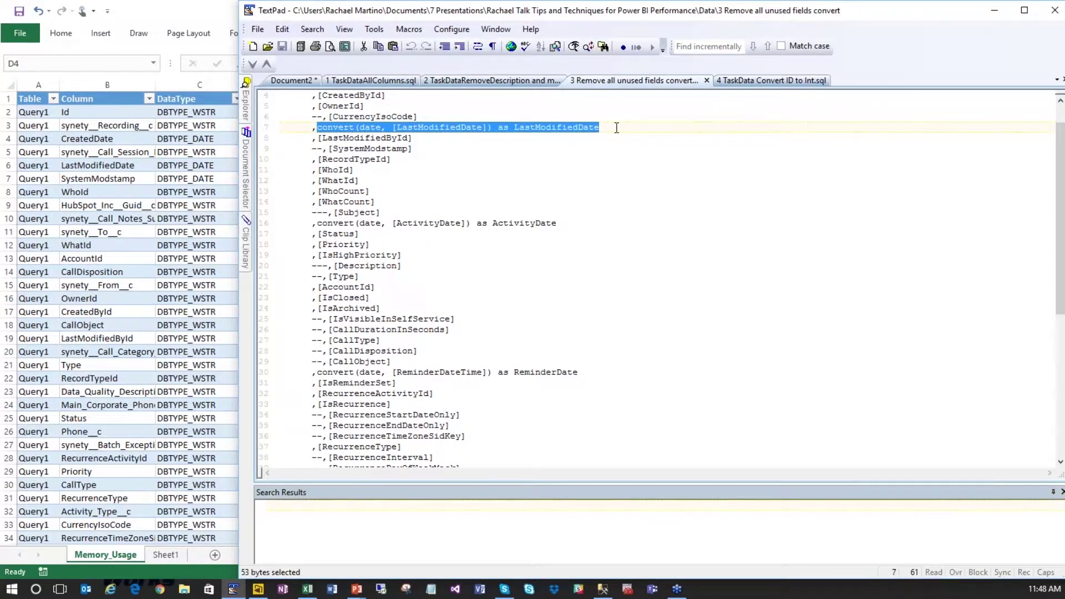
click(617, 128)
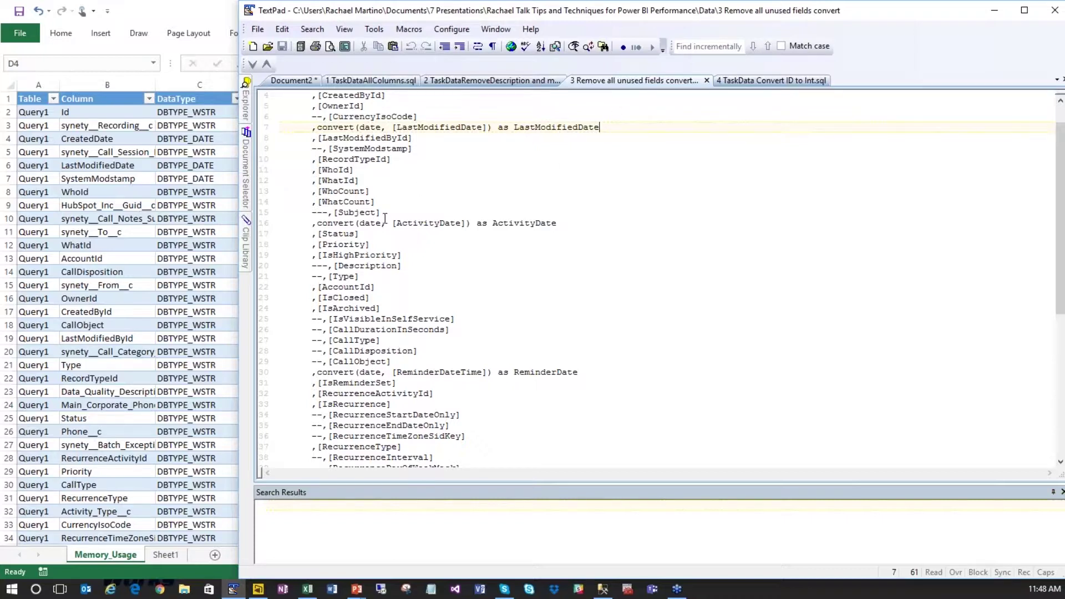
click(422, 223)
click(379, 372)
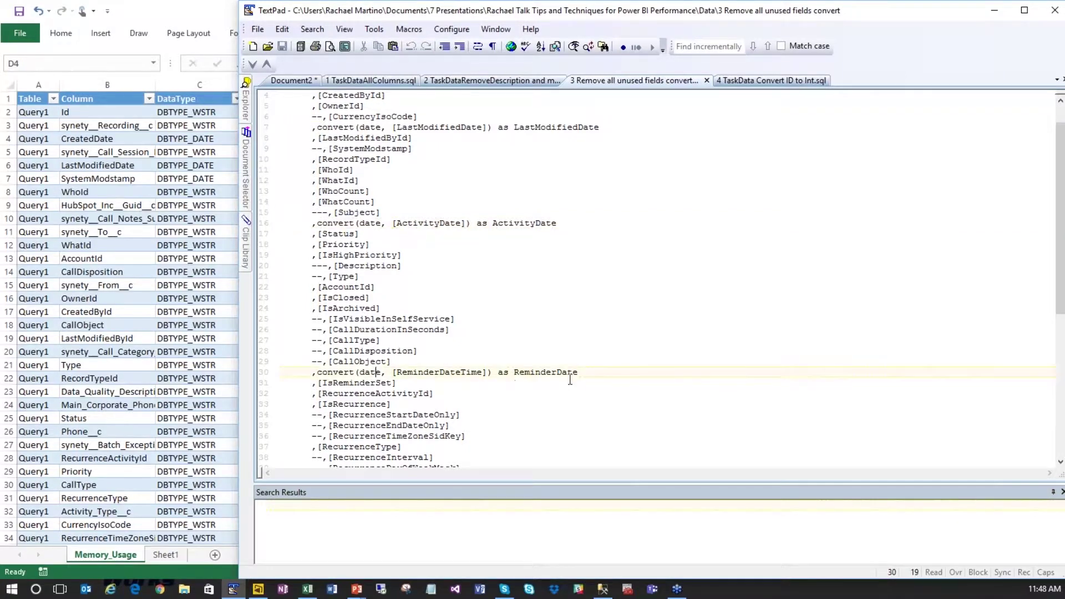
scroll(572, 379, down, 4)
scroll(572, 379, down, 2)
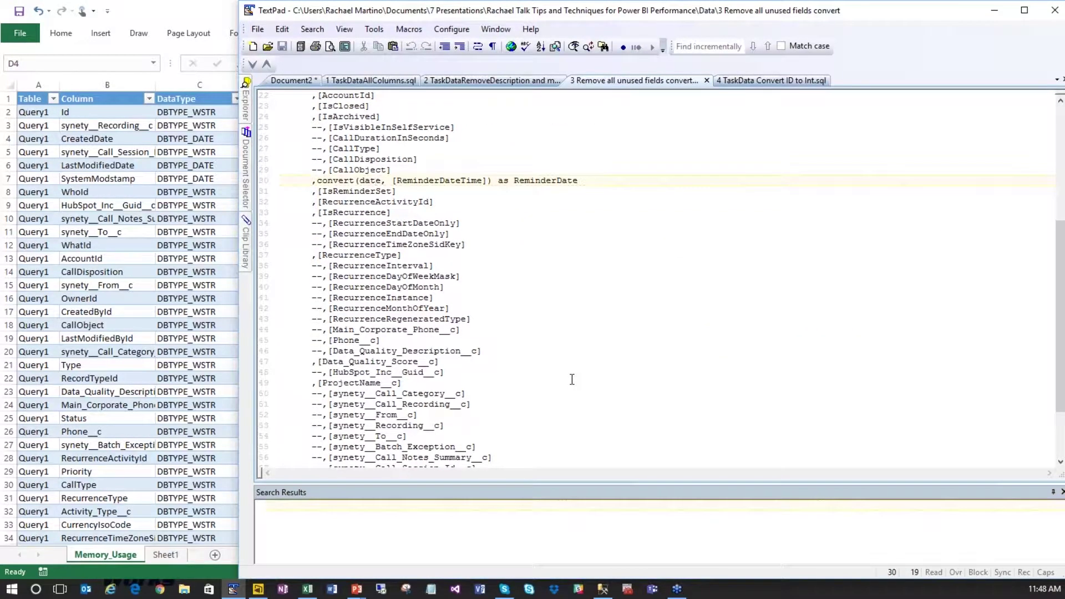
Step: Select the entire "3 Remove all unused fields" script and copy it
scroll(572, 379, down, 4)
drag(417, 415, 280, 96)
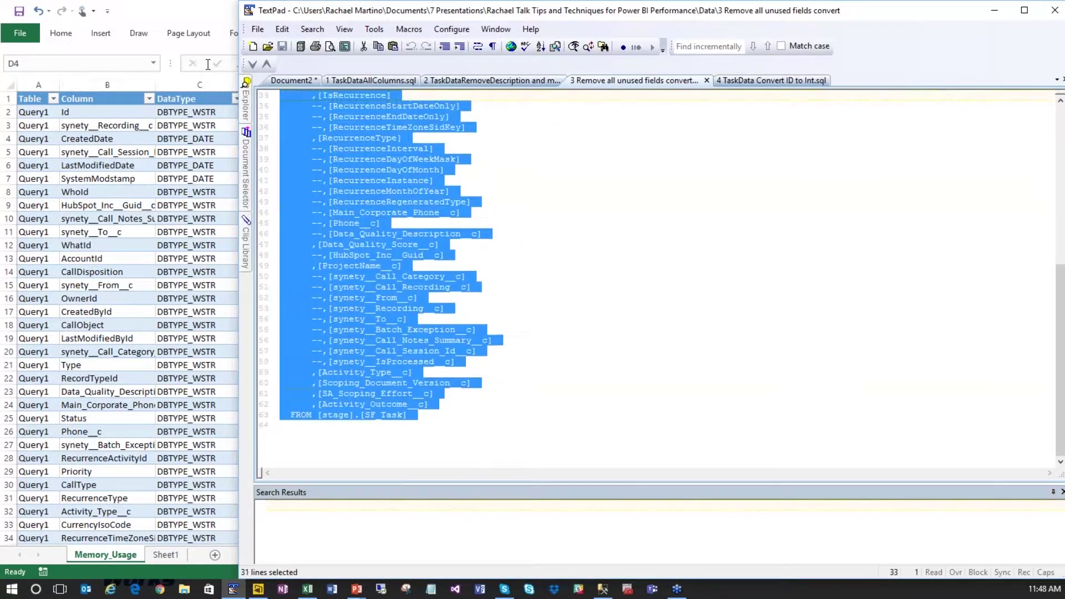
drag(207, 65, 272, 87)
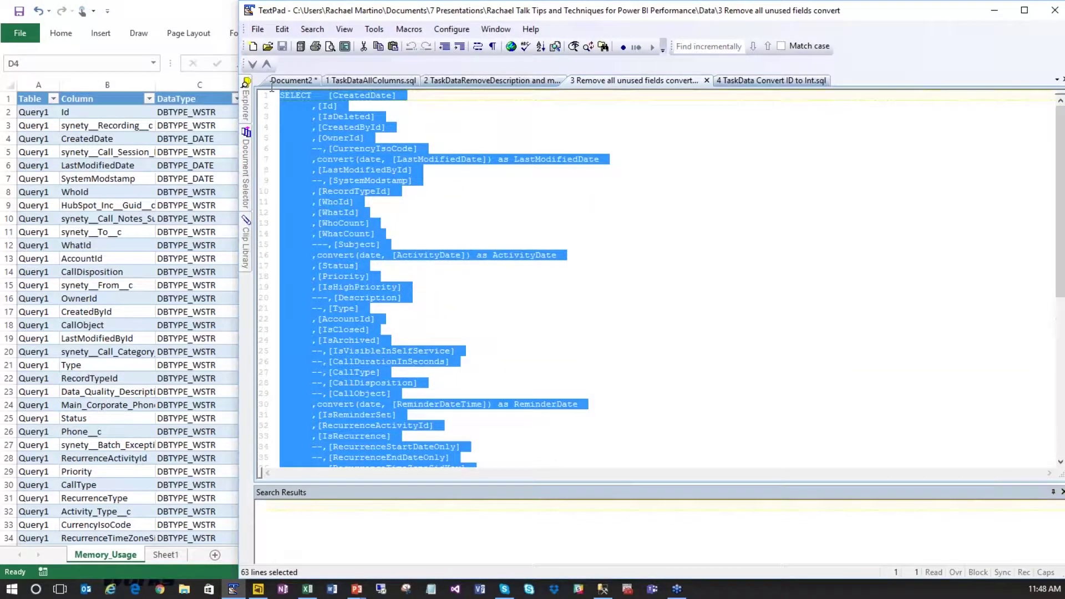
right_click(327, 108)
click(357, 156)
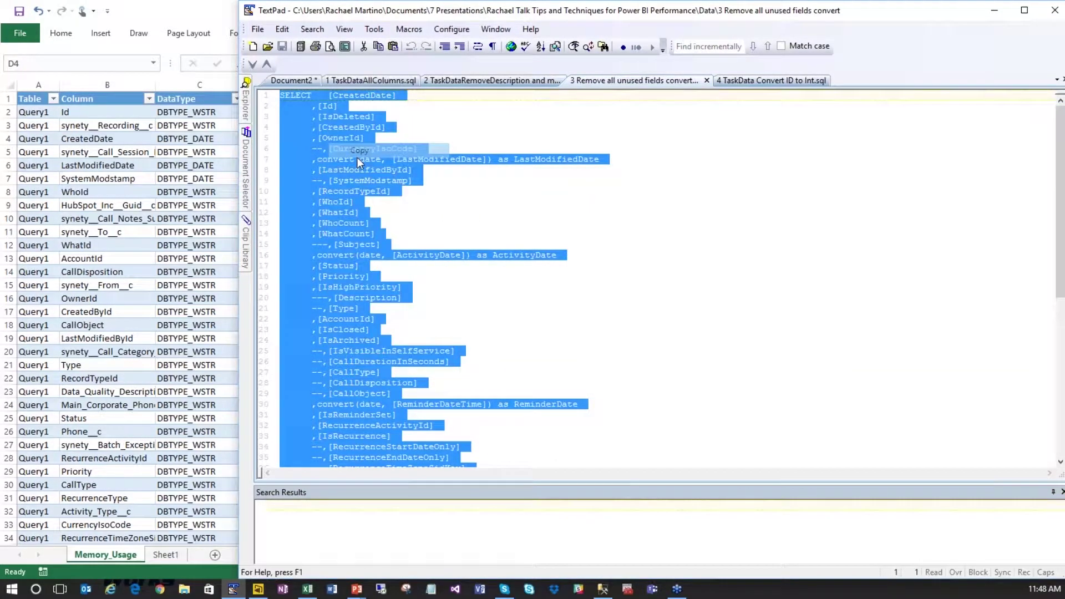
Step: Switch to Excel and delete both the Query1 workbook query and the Memory_Usage worksheet
click(218, 6)
right_click(945, 136)
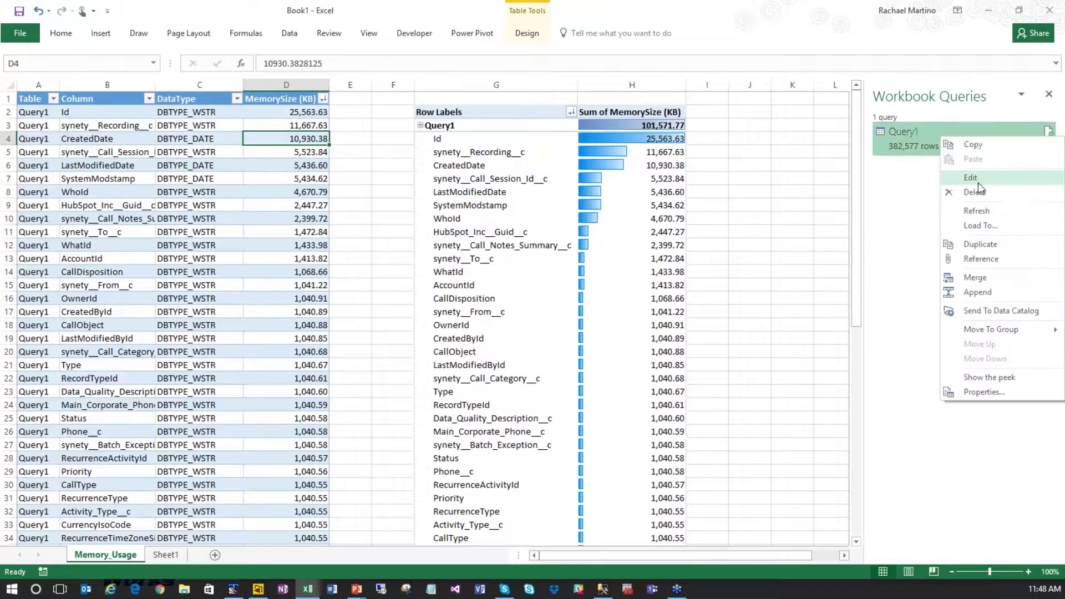
click(976, 196)
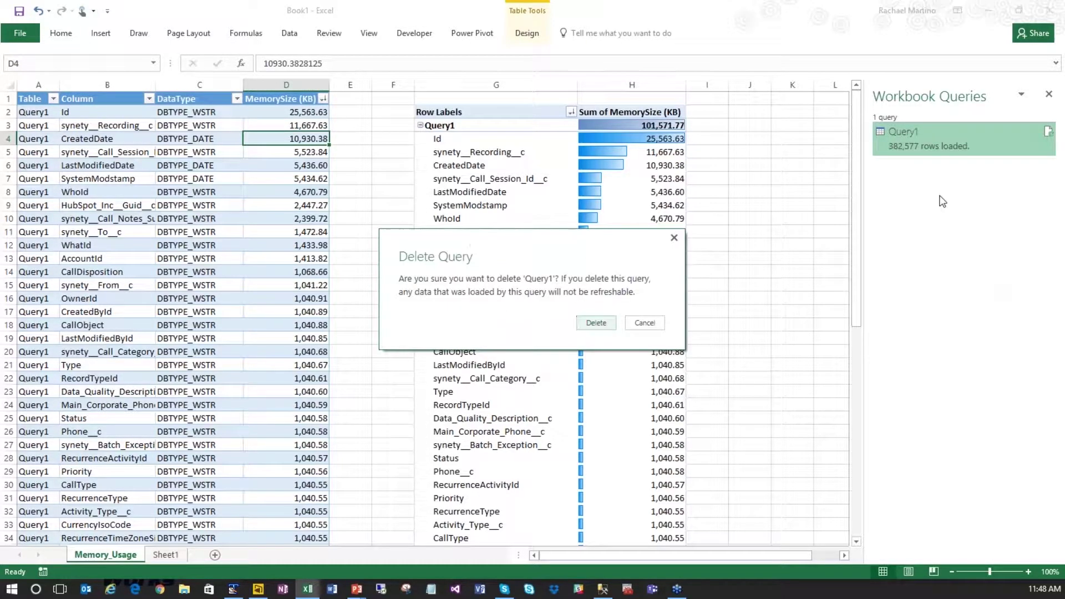
click(601, 327)
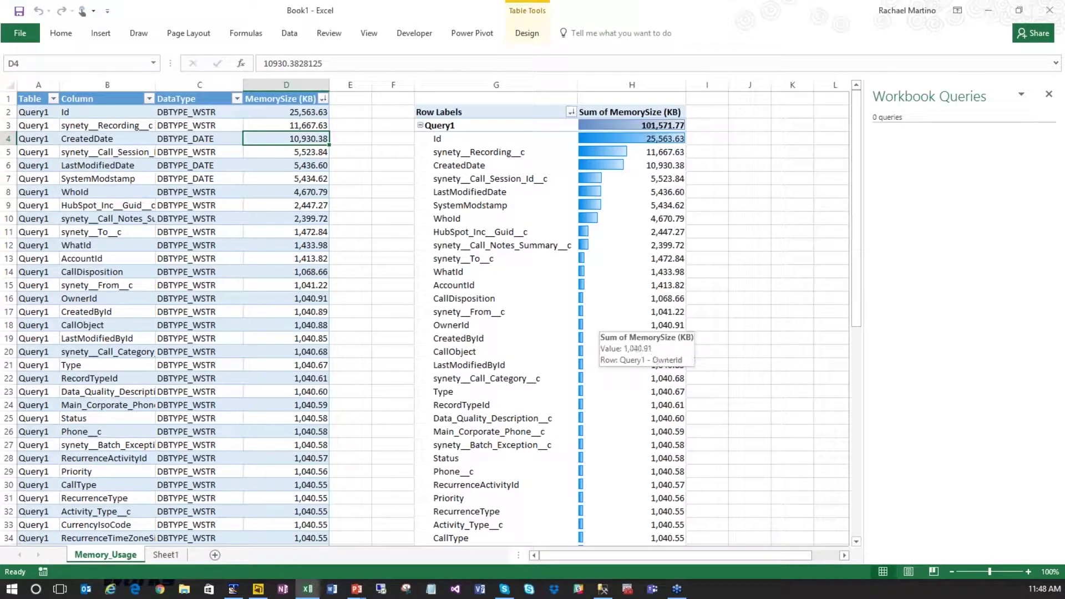
right_click(125, 557)
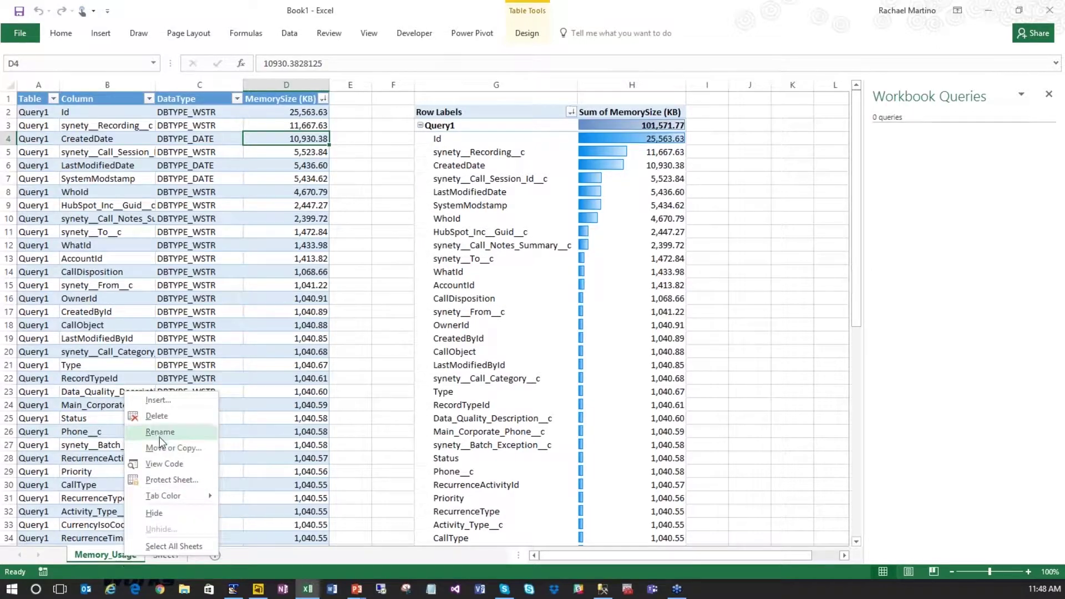
click(150, 415)
click(510, 333)
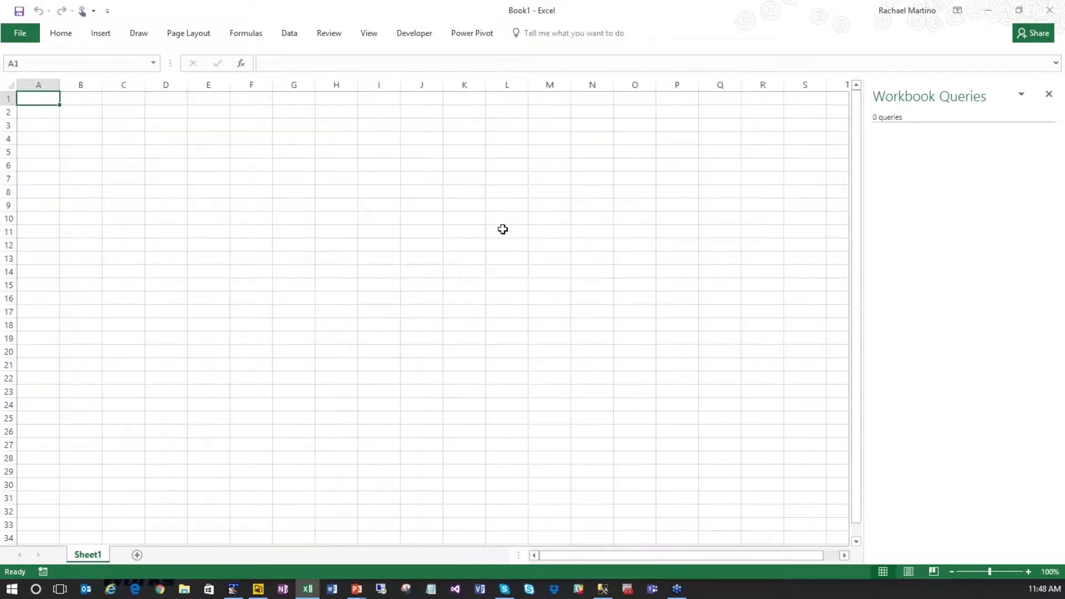
click(290, 33)
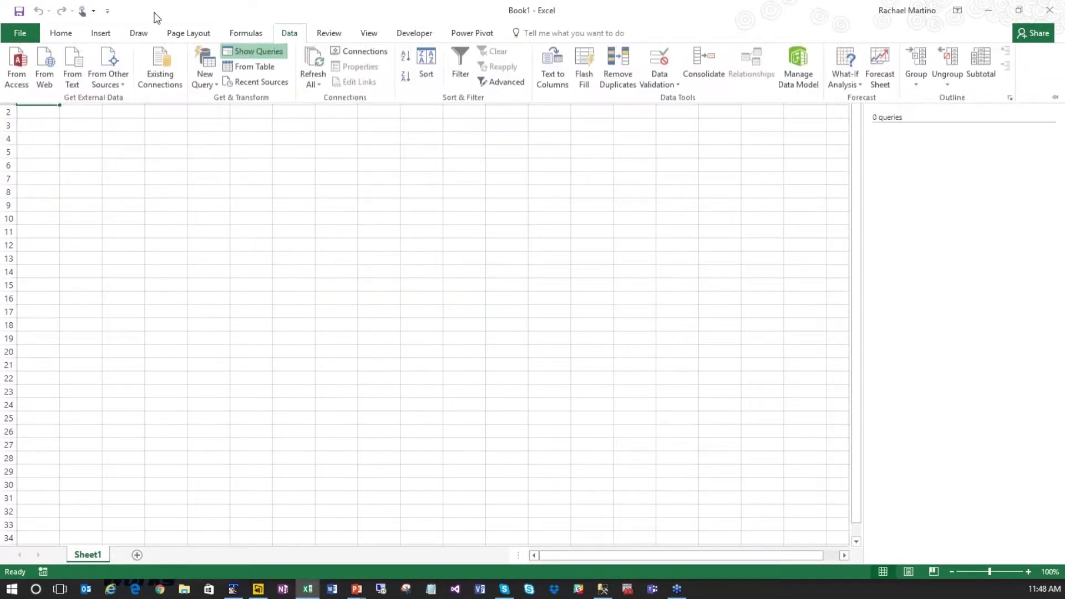
click(205, 78)
mouse_move(249, 135)
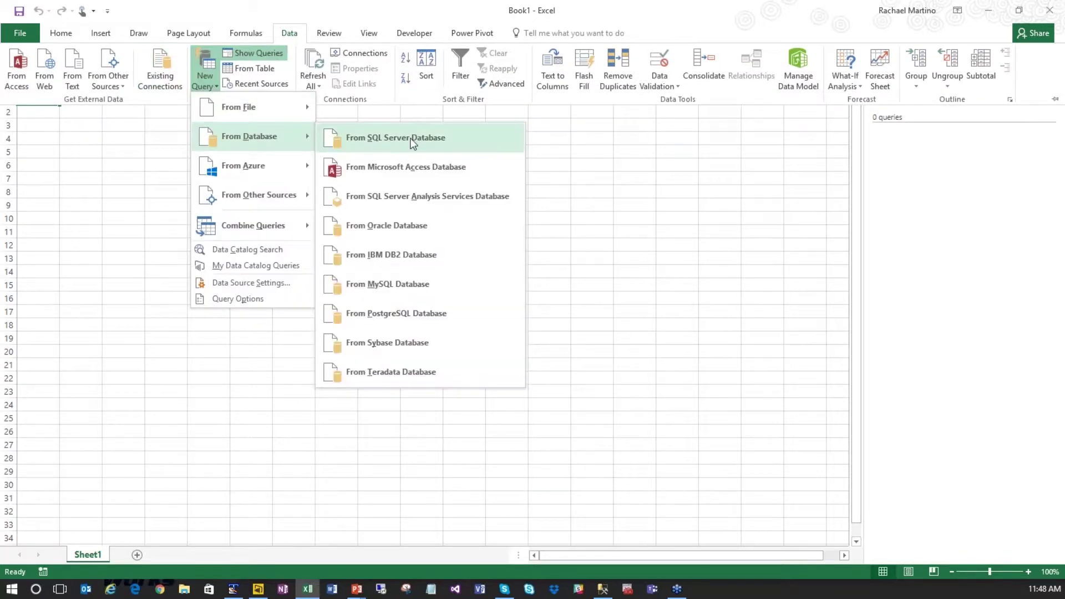
click(400, 137)
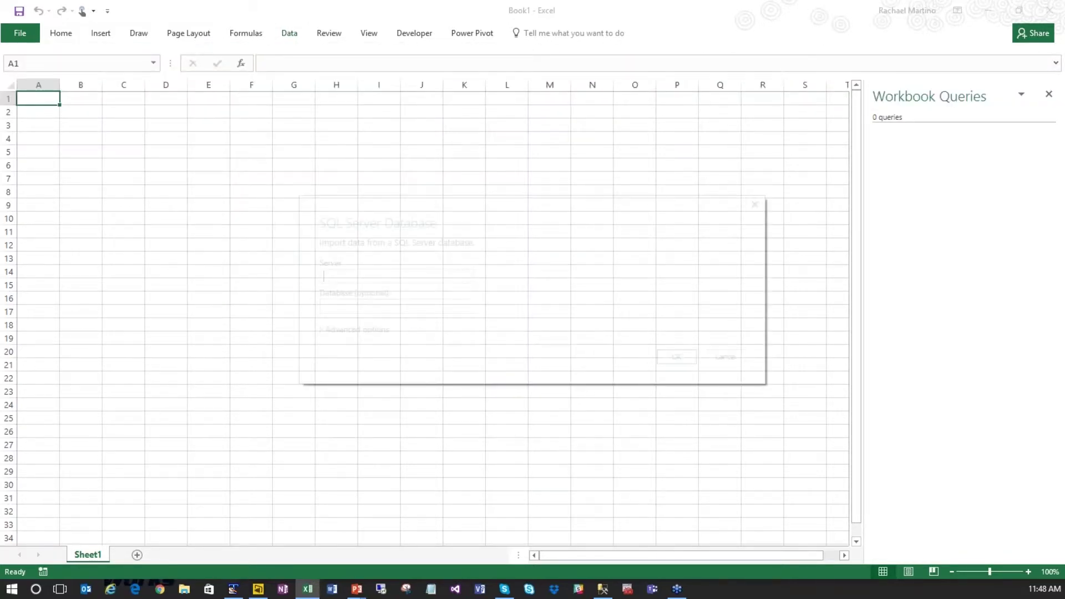
text(MARTINO)
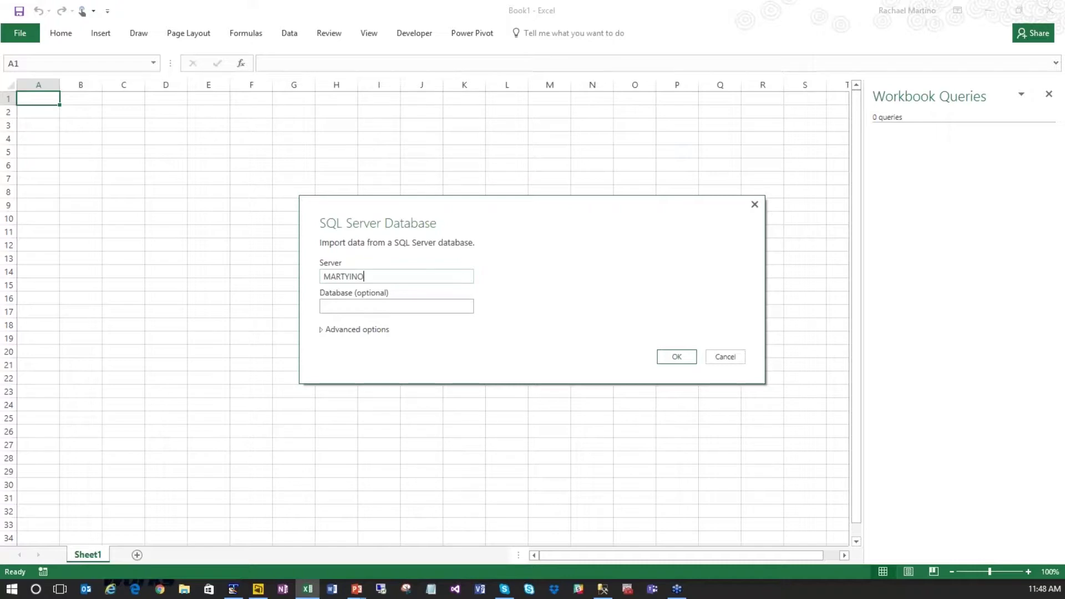
key(BackSpace)
key(BackSpace)
key(BackSpace)
text(INO\)
click(690, 355)
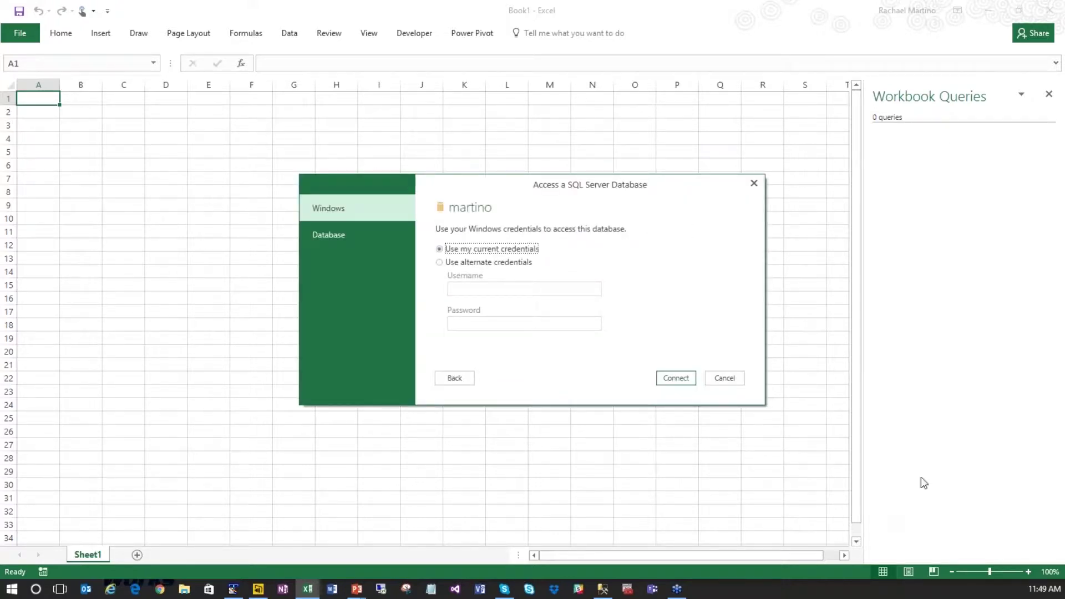
click(725, 378)
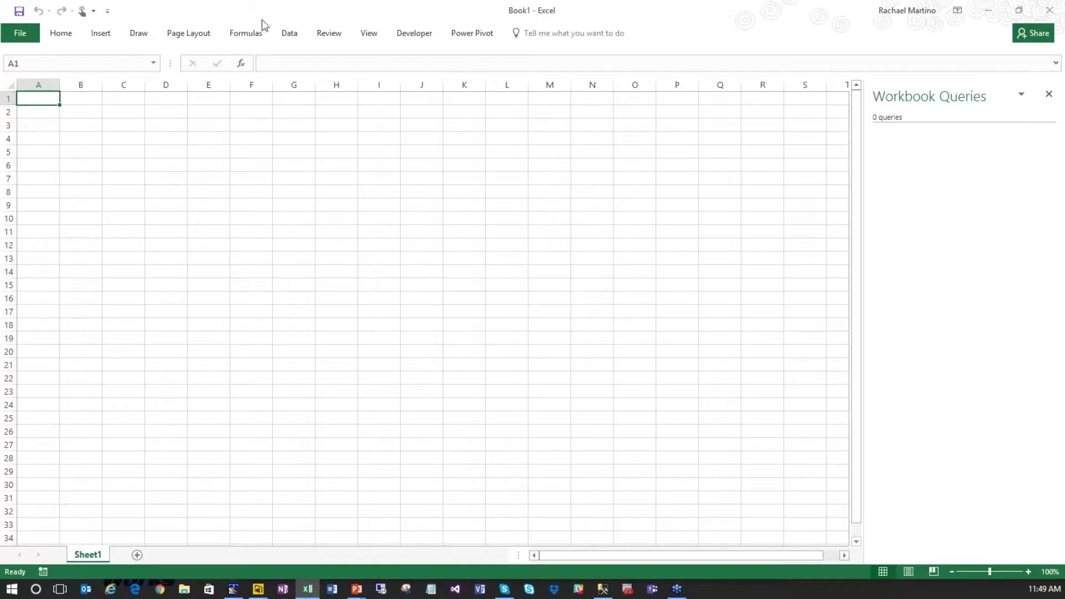
Step: Start a new SQL Server database query against the MSSQLSERVER01 named instance, with Reporting as the database
click(290, 34)
click(200, 82)
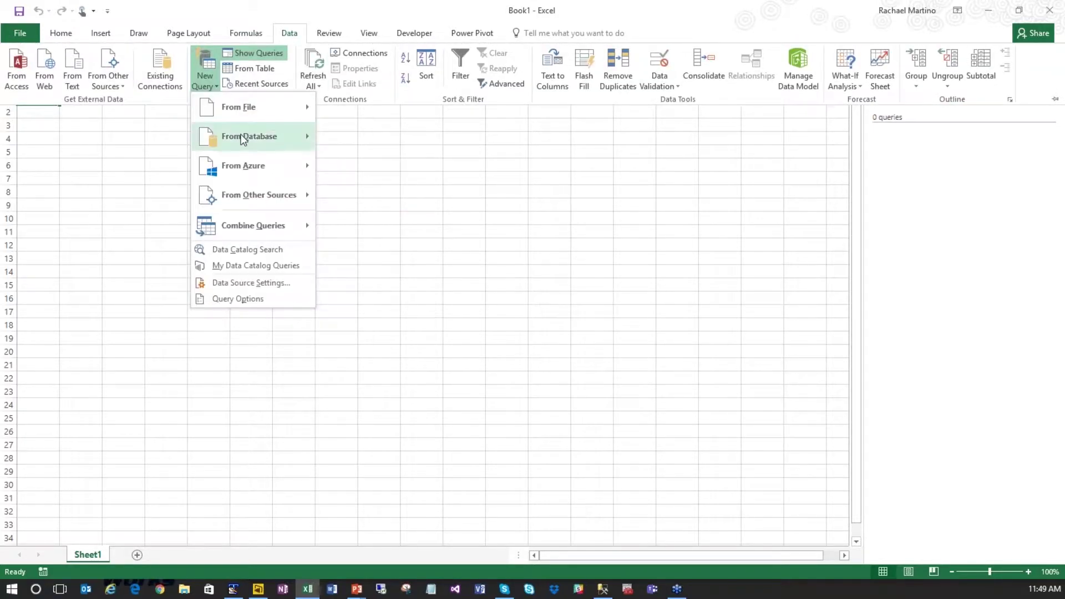
mouse_move(243, 139)
click(364, 146)
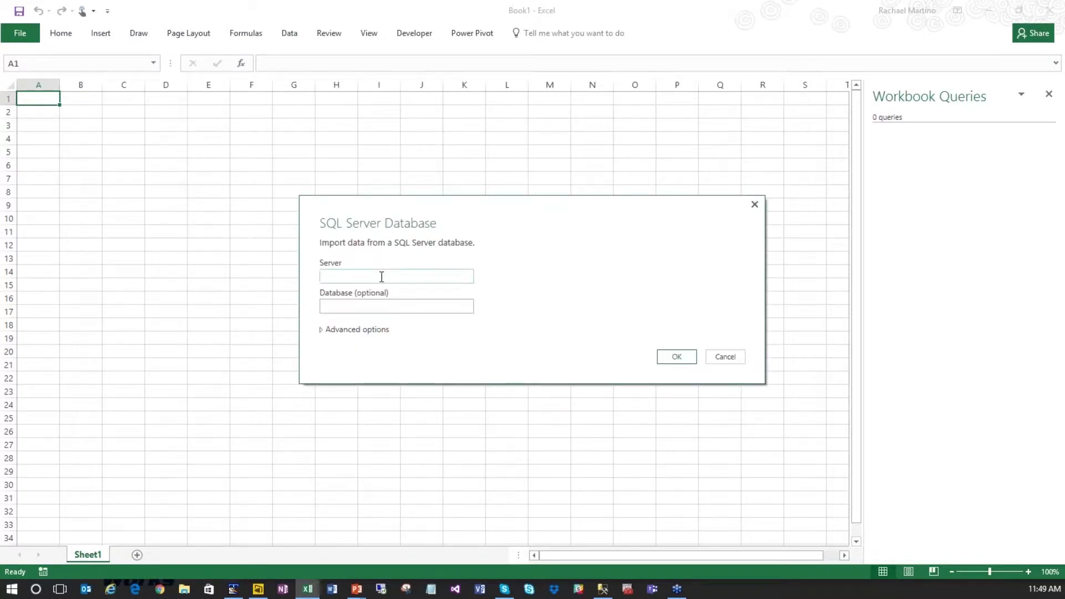
text(MARTINO\MSSQLSERVER01)
key(Tab)
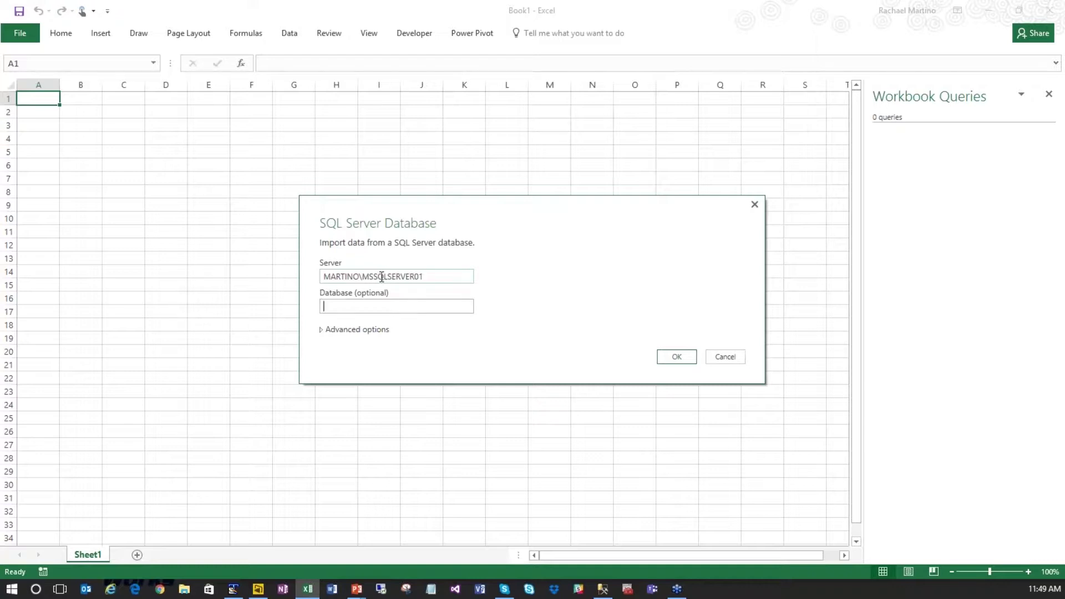
text(Reporting)
Step: Paste the copied SELECT script as the import's SQL statement under the advanced options and submit it
click(338, 329)
click(497, 451)
key(ctrl+v)
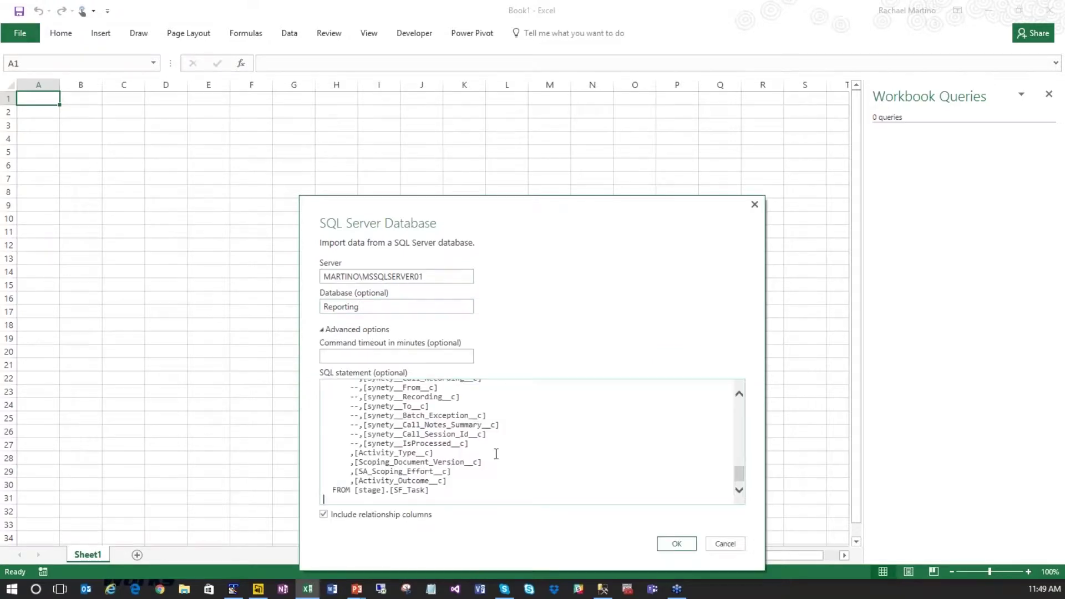
click(674, 543)
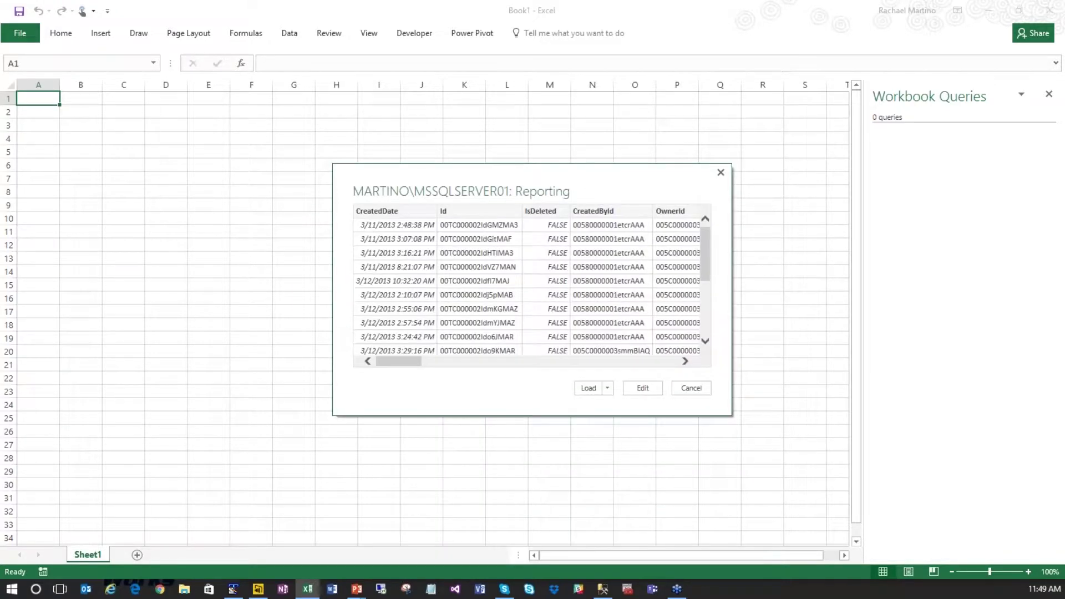
Step: Load the query as a connection only and add its data to the Data Model
click(607, 388)
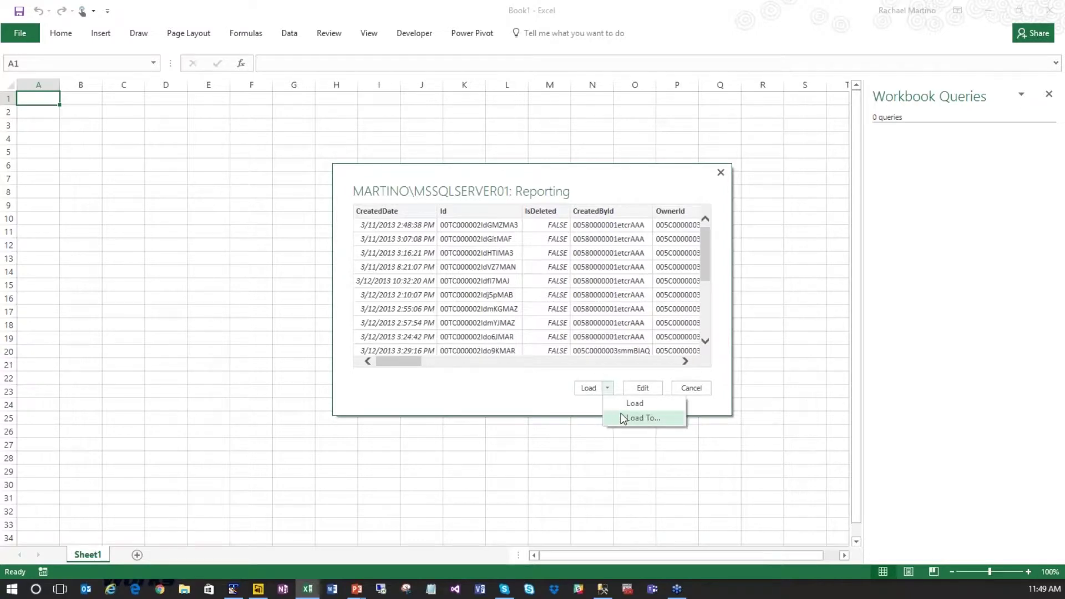
click(638, 418)
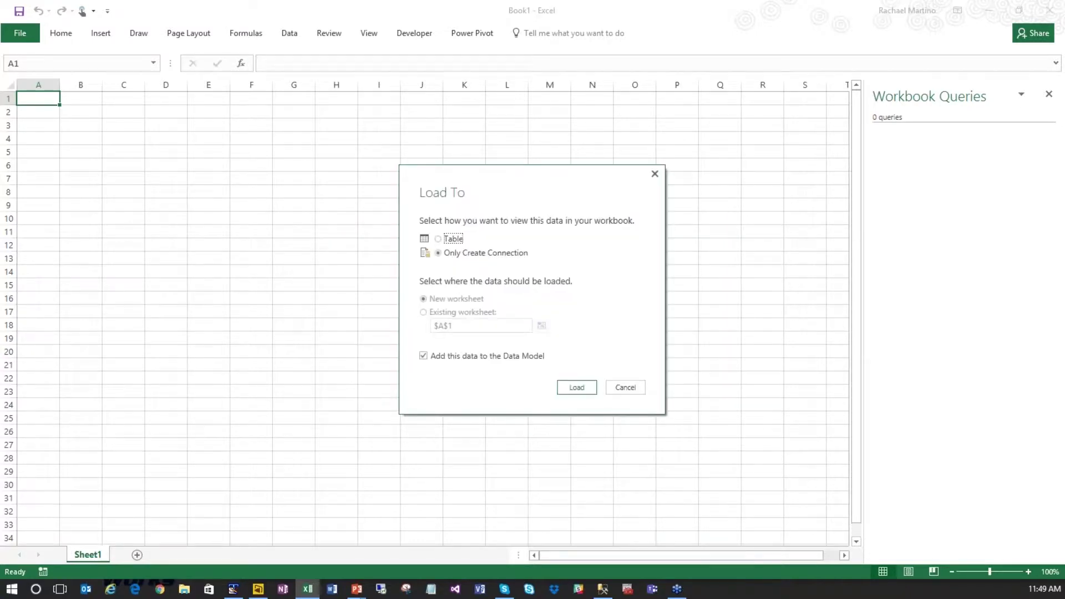
click(571, 388)
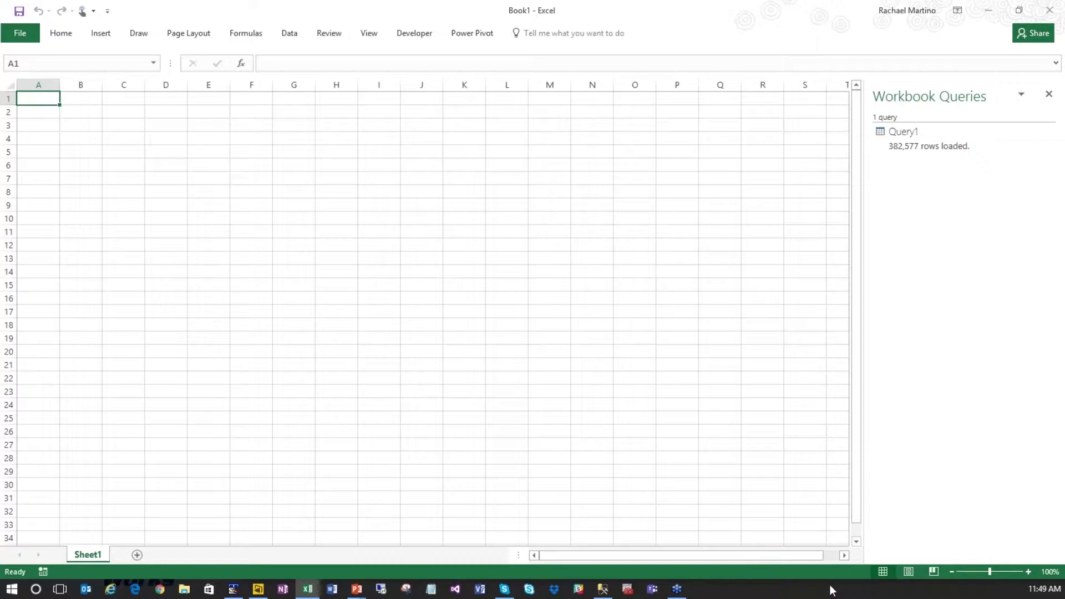
Step: Run the GetMemoryUsage macro and expand Query1 in the resulting PivotTable to list memory by column
click(421, 35)
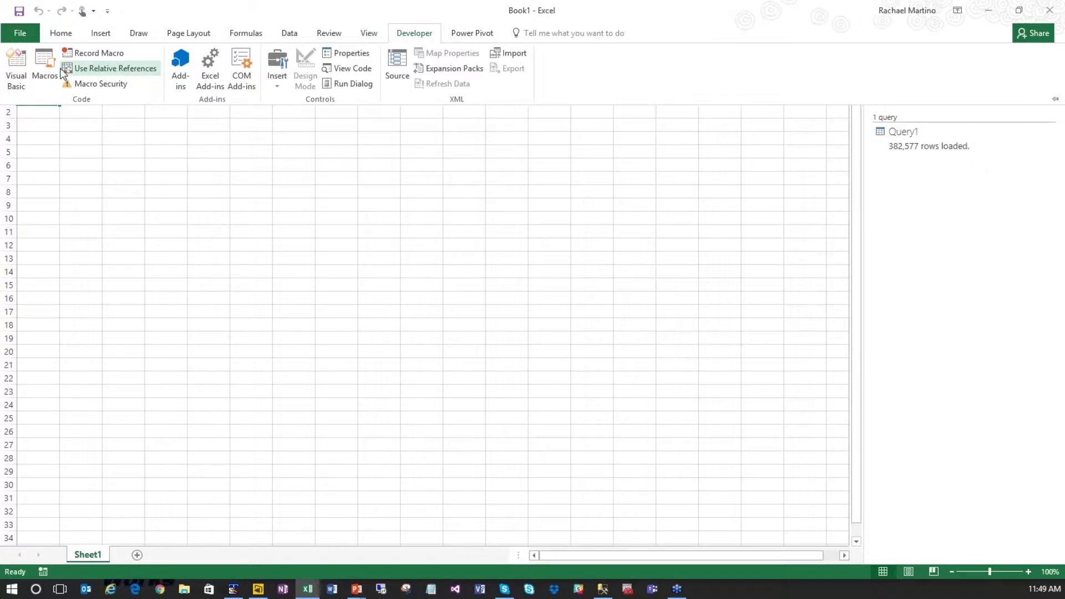
click(64, 71)
click(45, 70)
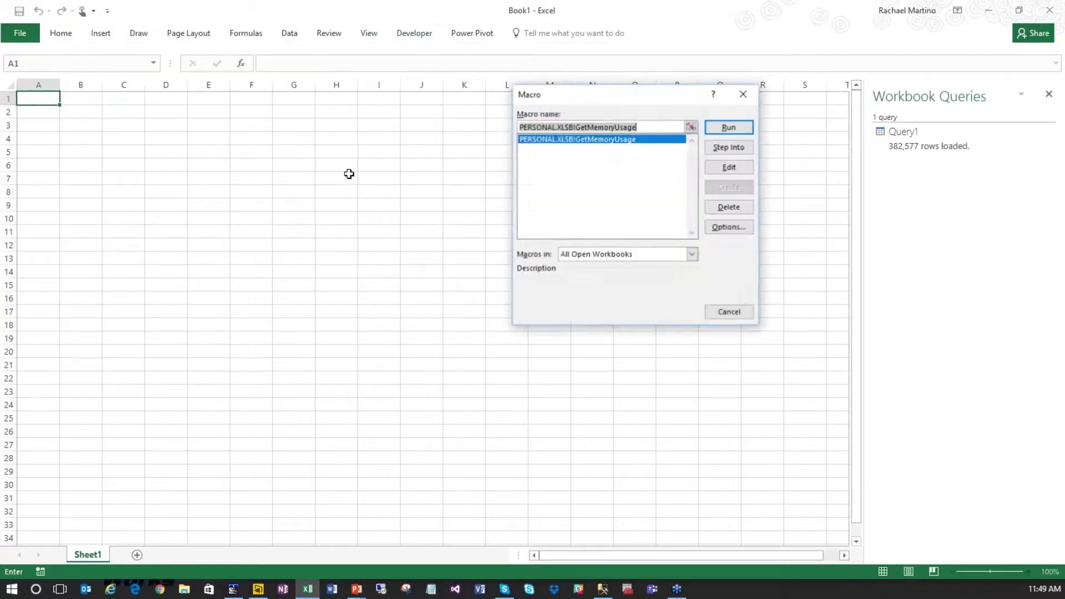
click(722, 127)
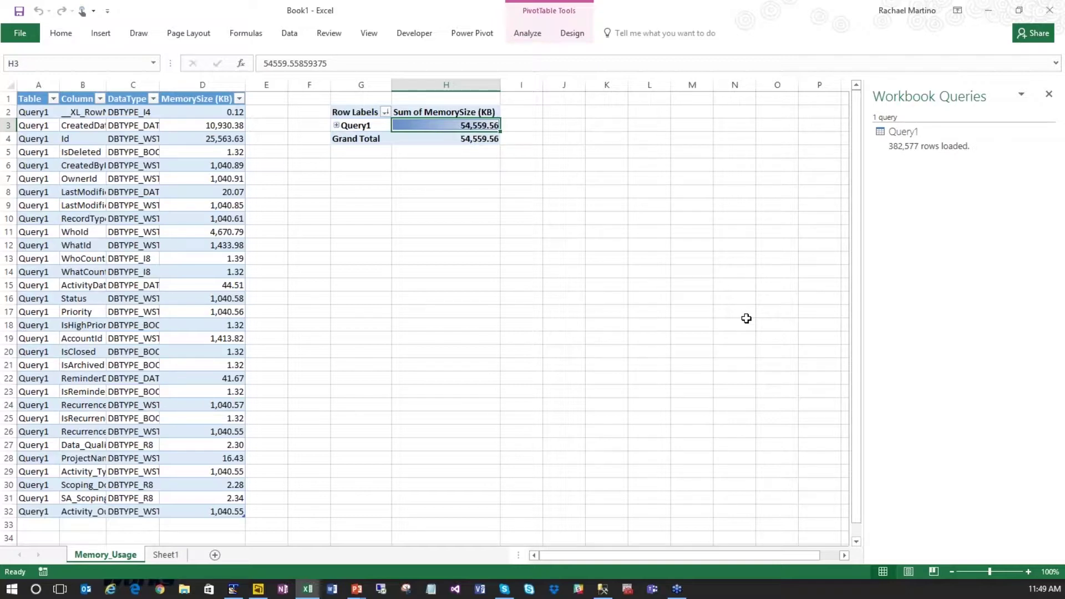
click(336, 125)
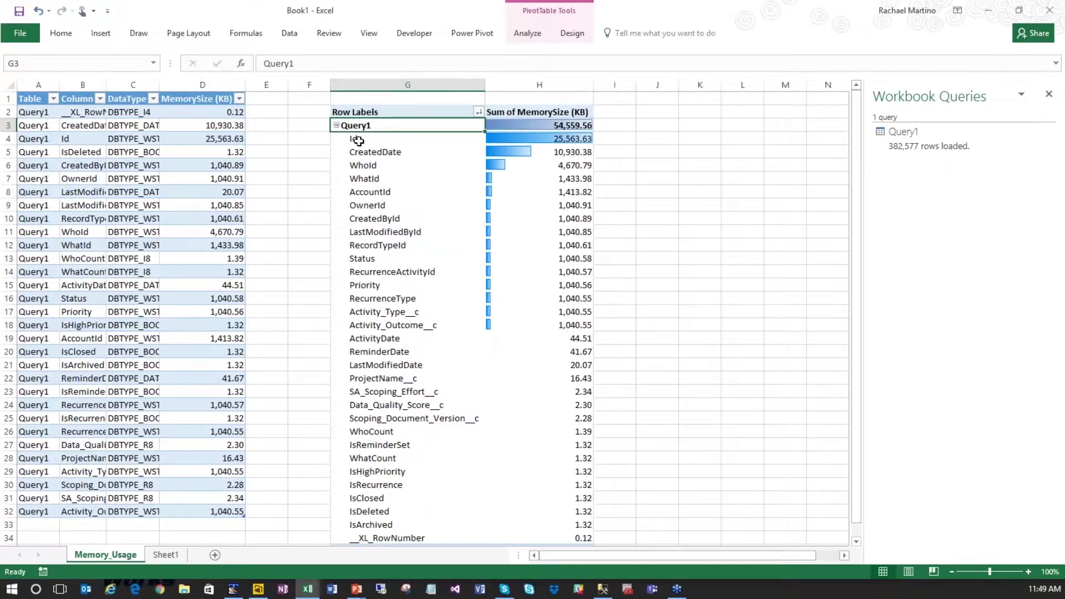
Step: Examine the PivotTable's memory sizes for Id, CreatedDate and the rows from WhoId to RecurrenceActivityId
drag(357, 140, 509, 135)
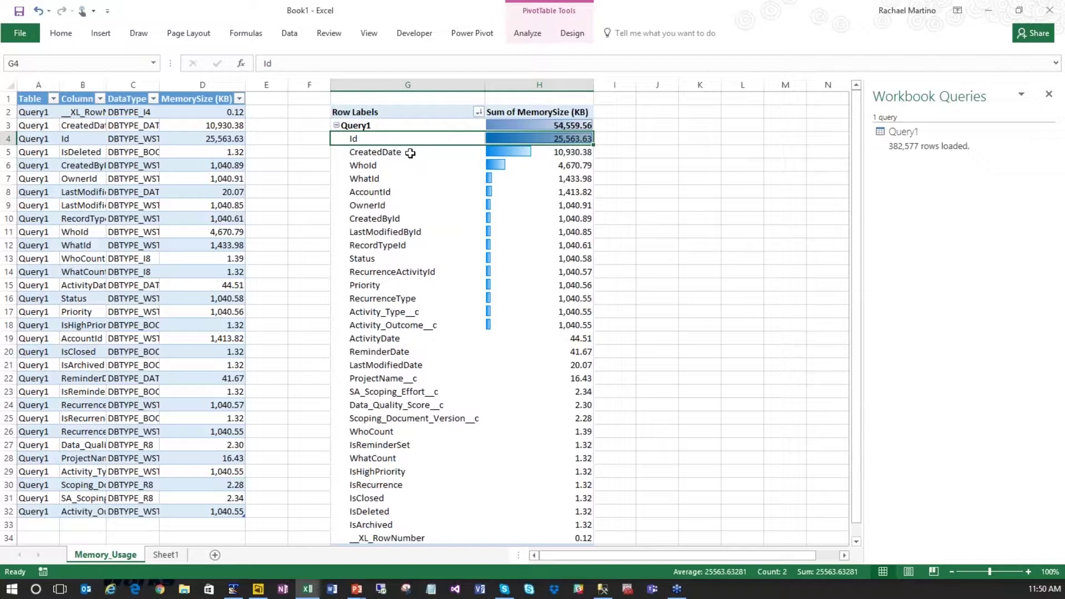
drag(408, 151, 533, 152)
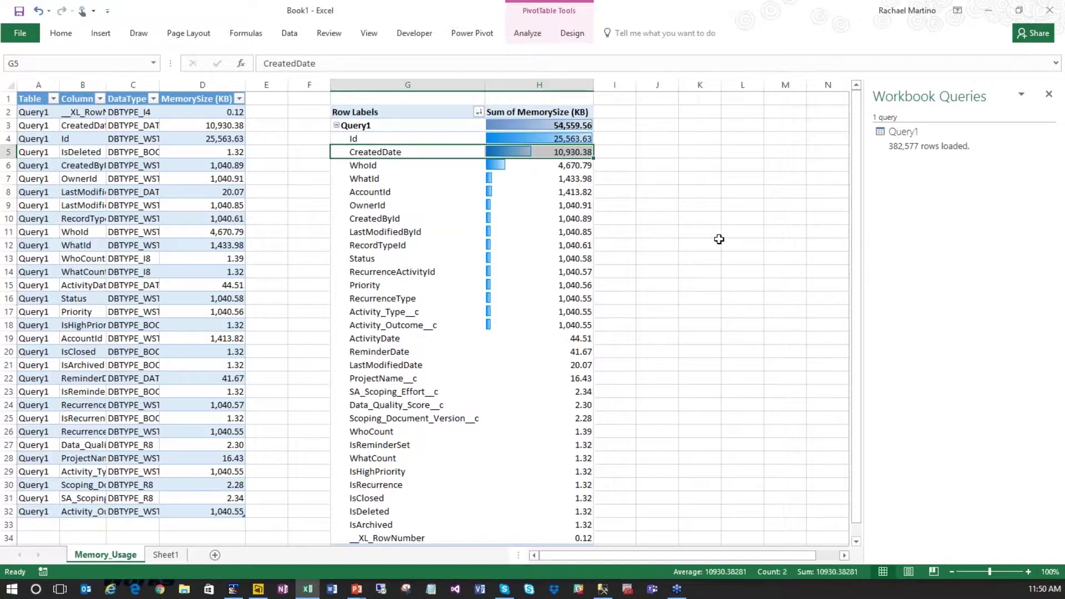
click(366, 167)
drag(387, 168, 551, 272)
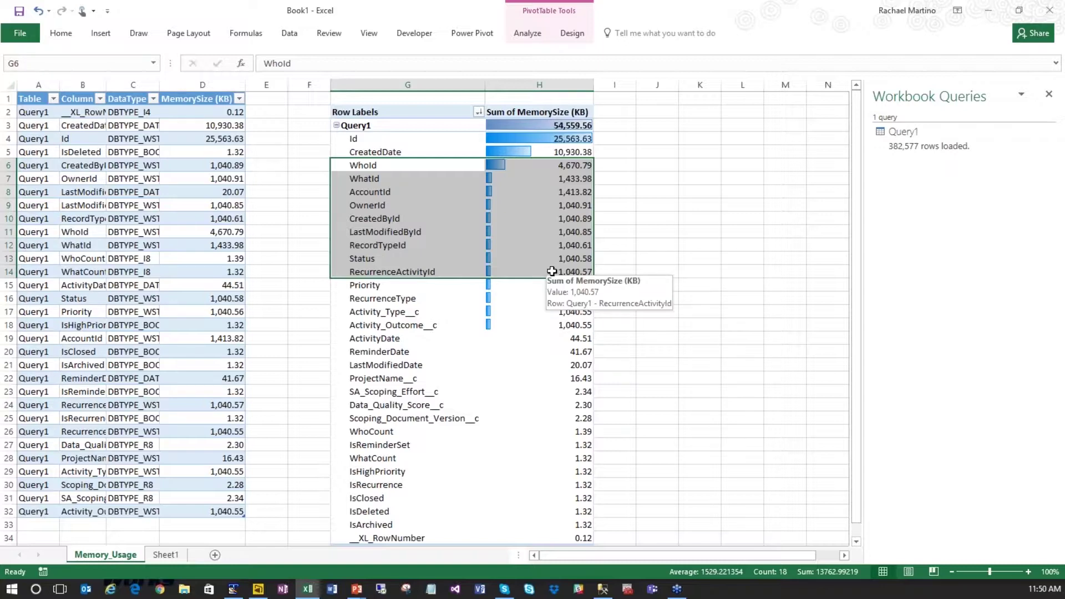
click(641, 235)
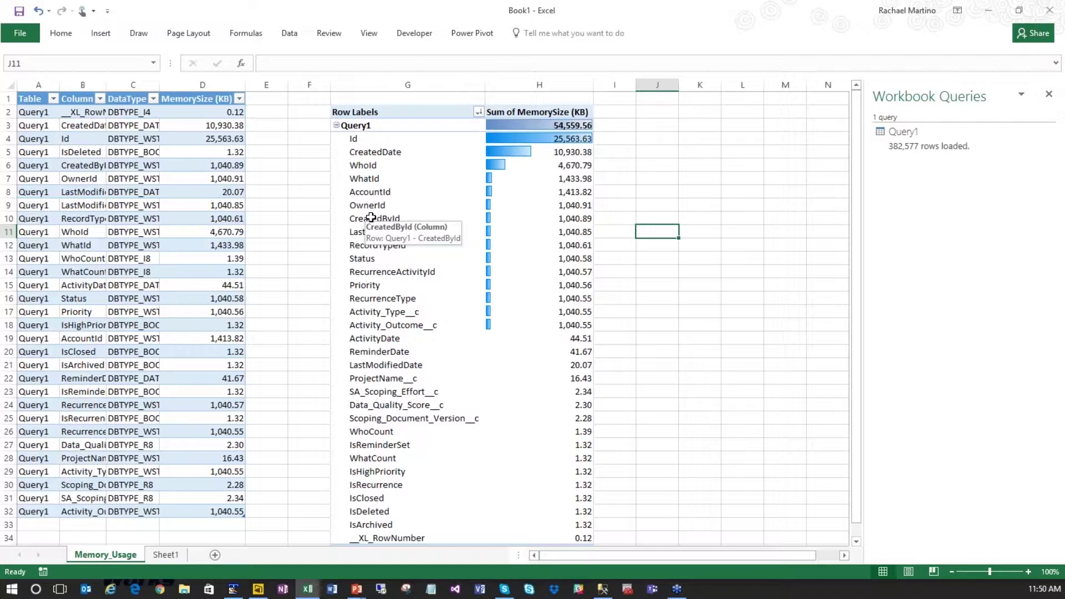
Step: Sort the memory table by MemorySize (KB) from largest to smallest and widen its DataType column
click(239, 98)
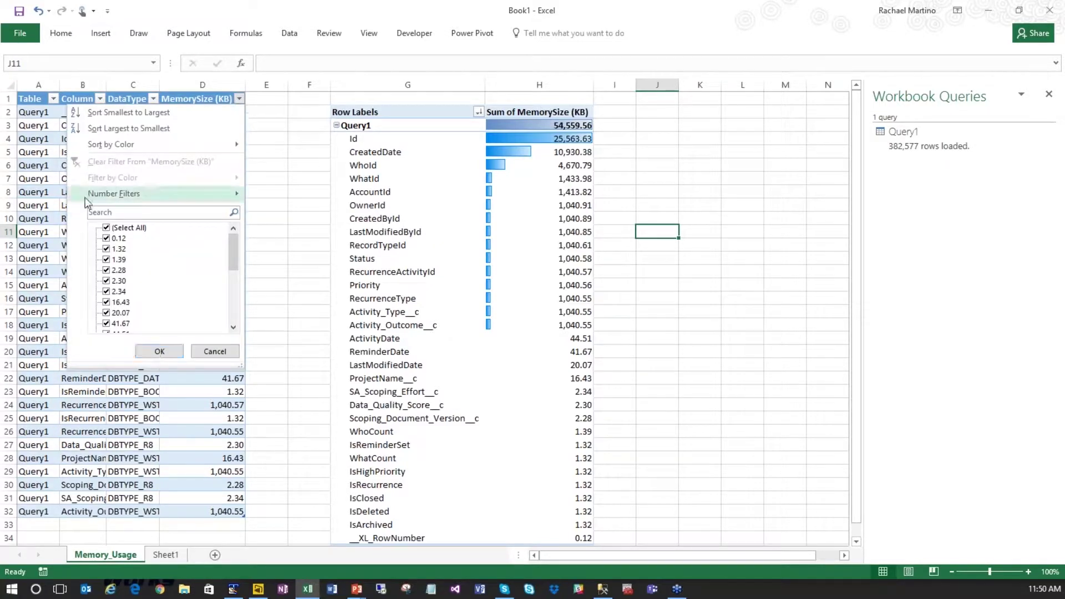
click(129, 128)
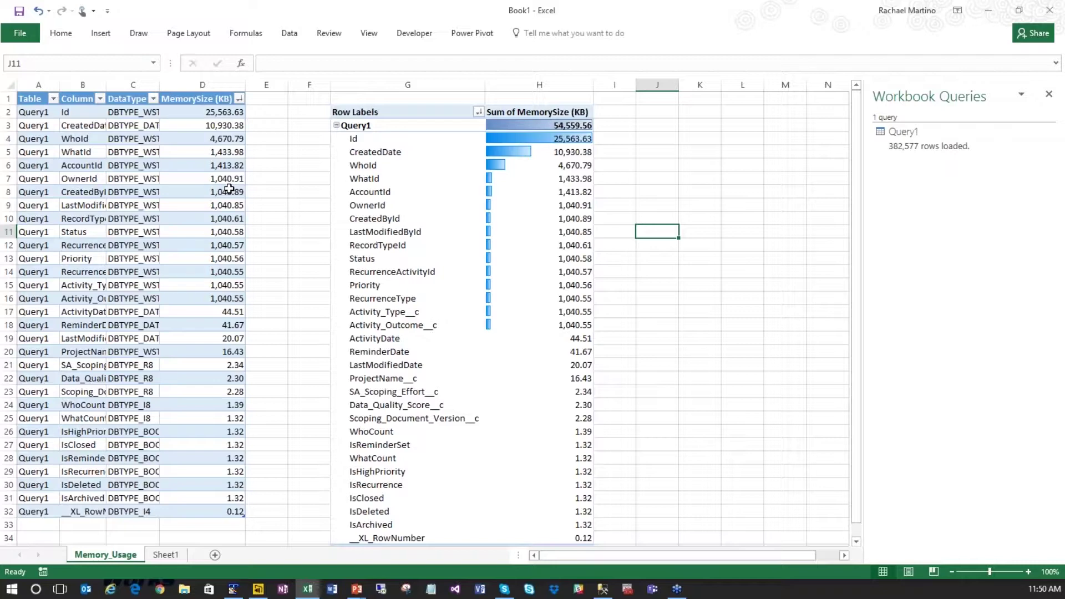
drag(157, 82, 212, 82)
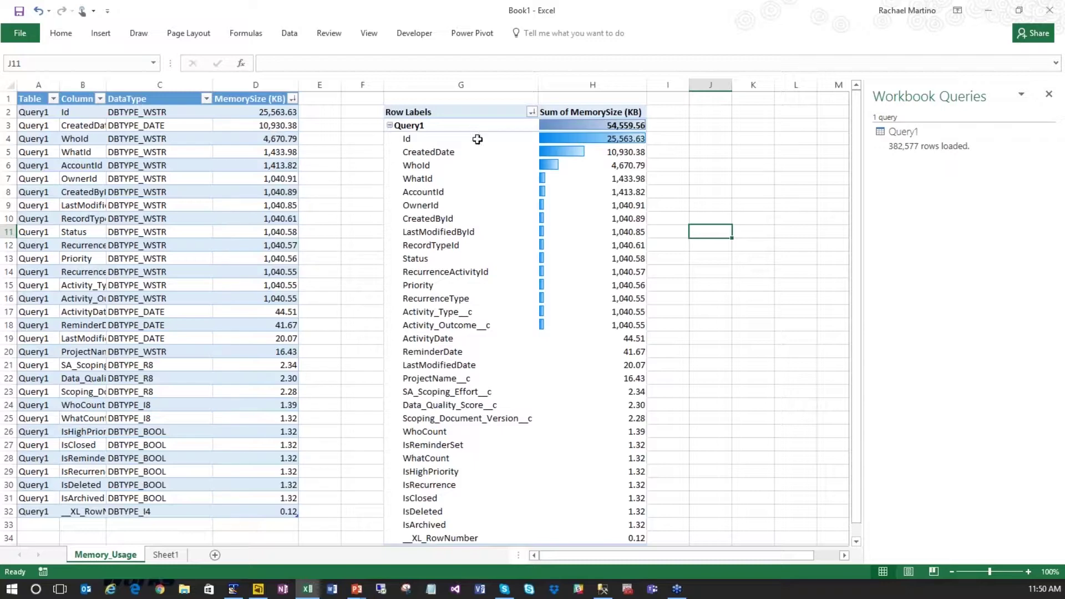
Step: Check the memory size of Id in the PivotTable and switch to TextPad
drag(477, 139, 561, 138)
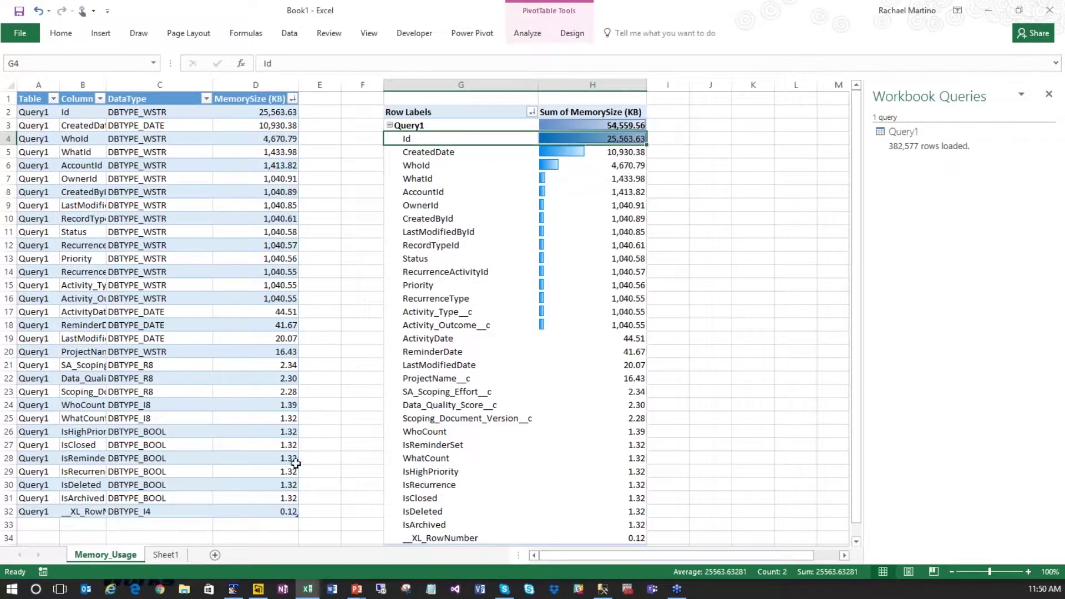
click(233, 589)
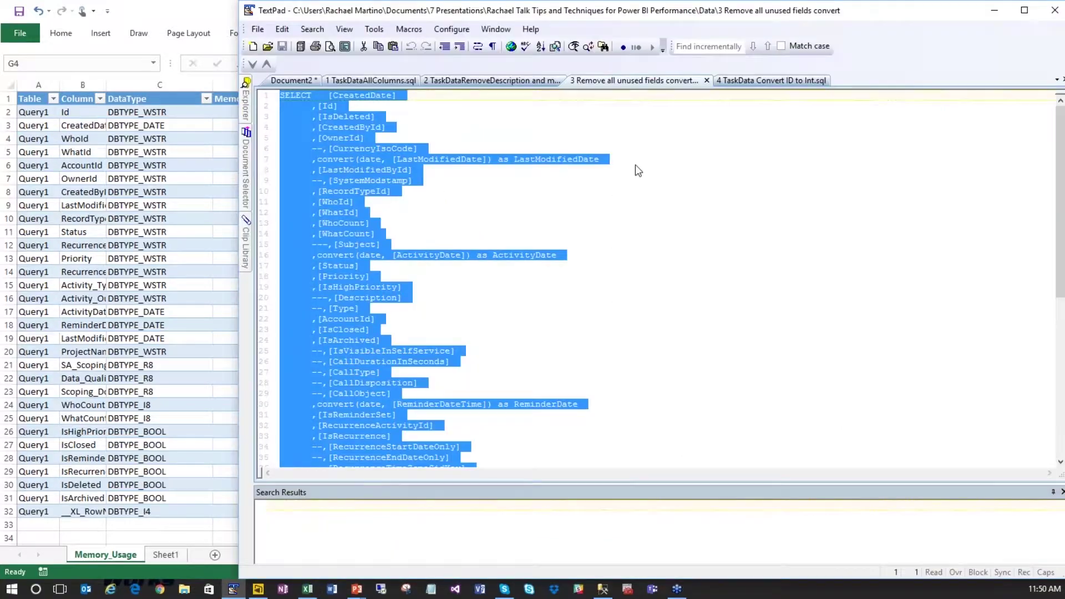
Step: Bring up the 4 TaskData Convert ID to Int.sql script and examine its row_number() IntID expression and commented-out [Id] line
click(638, 170)
click(768, 83)
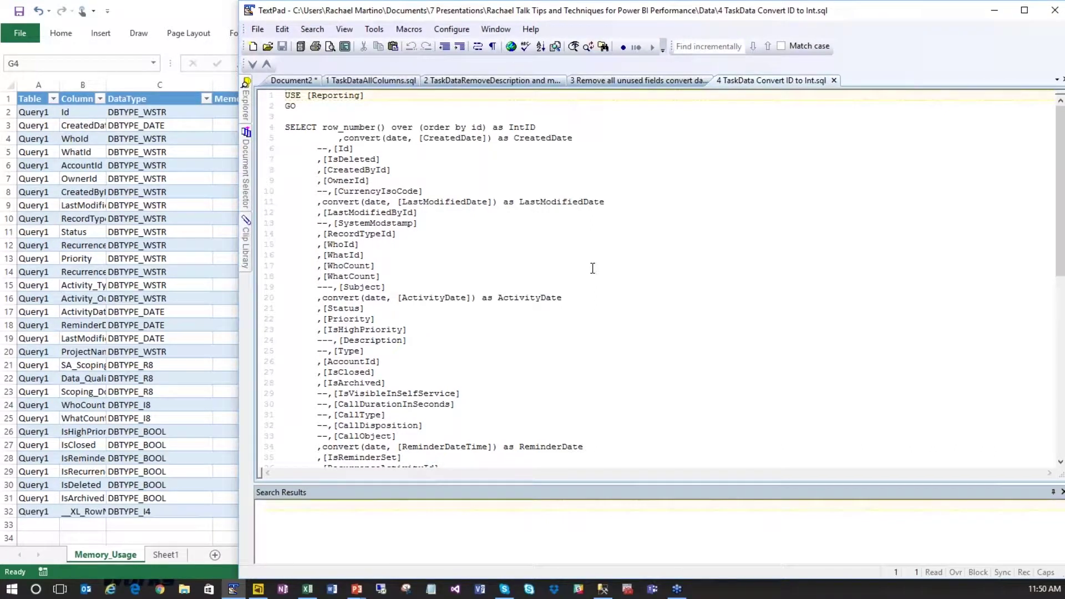
click(323, 129)
drag(324, 129, 565, 123)
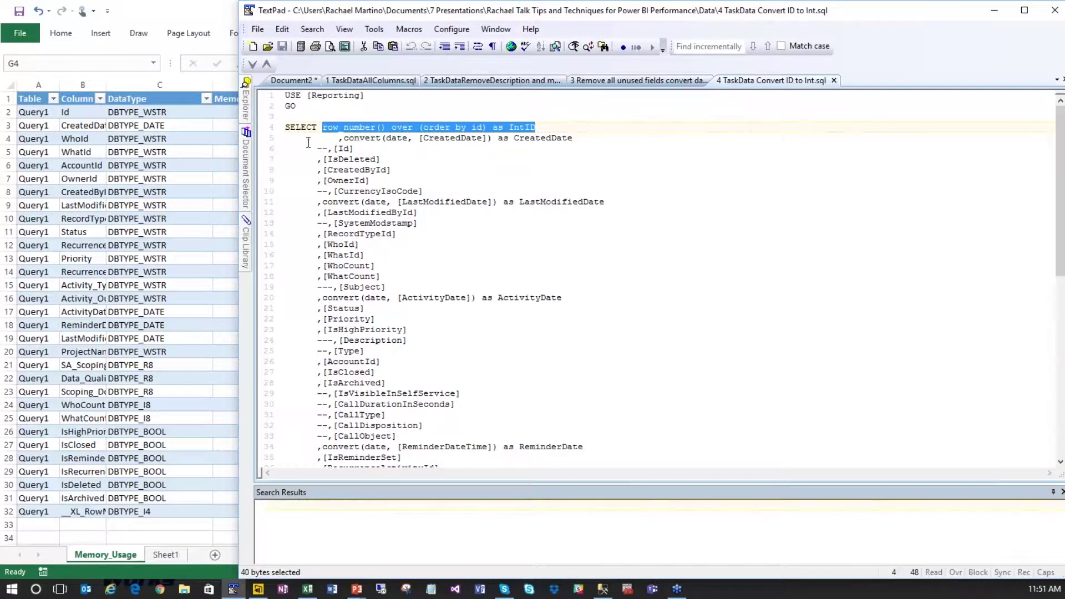
drag(357, 148, 318, 147)
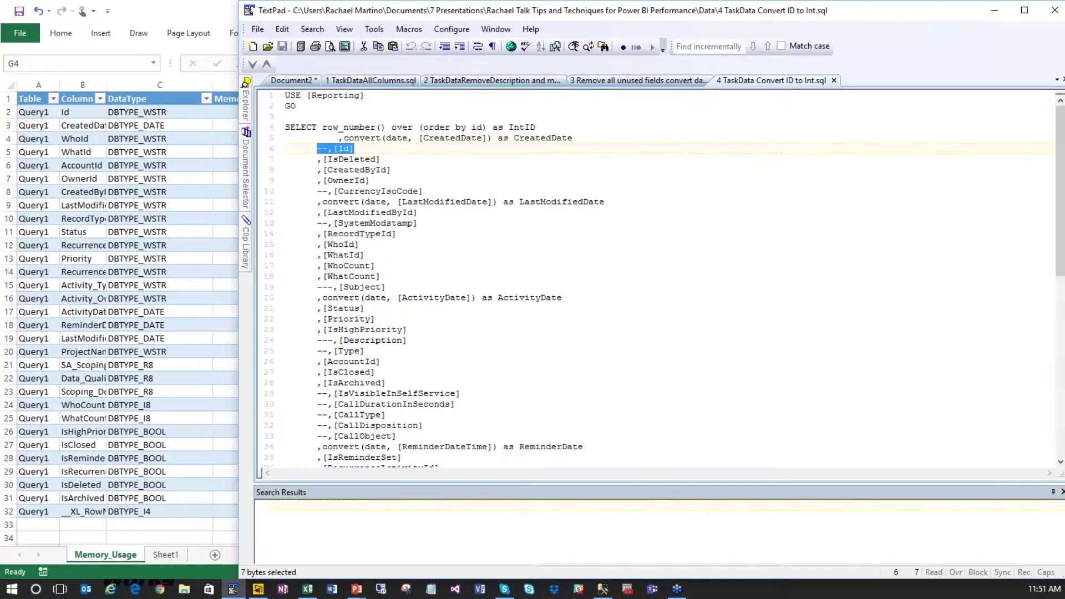
click(286, 127)
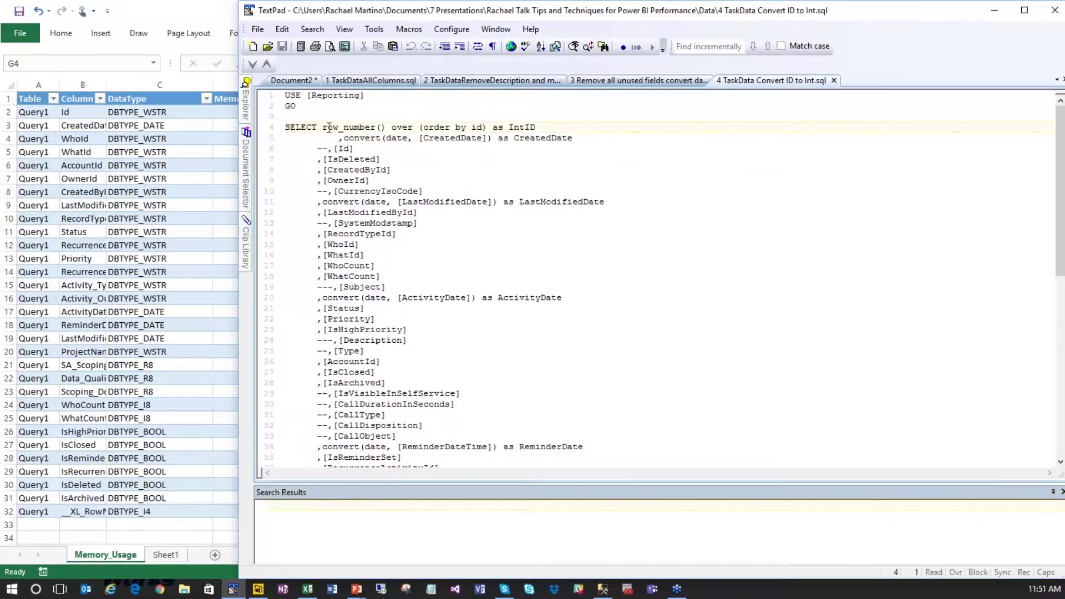
drag(323, 127, 539, 126)
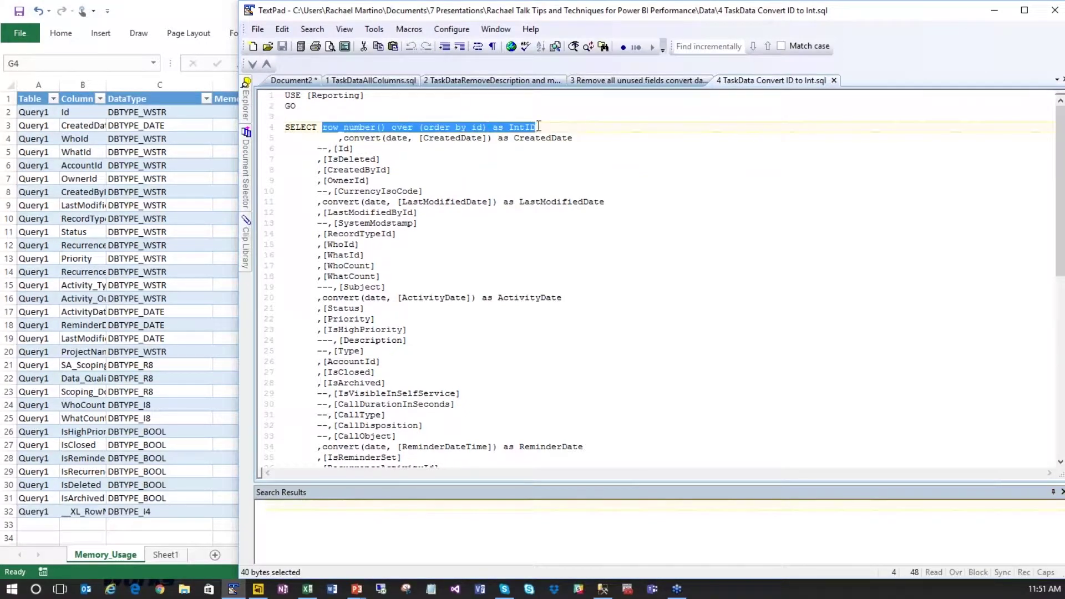
Step: Copy the script's whole SELECT statement through FROM [stage].[SF_Task] and switch to Excel
click(539, 126)
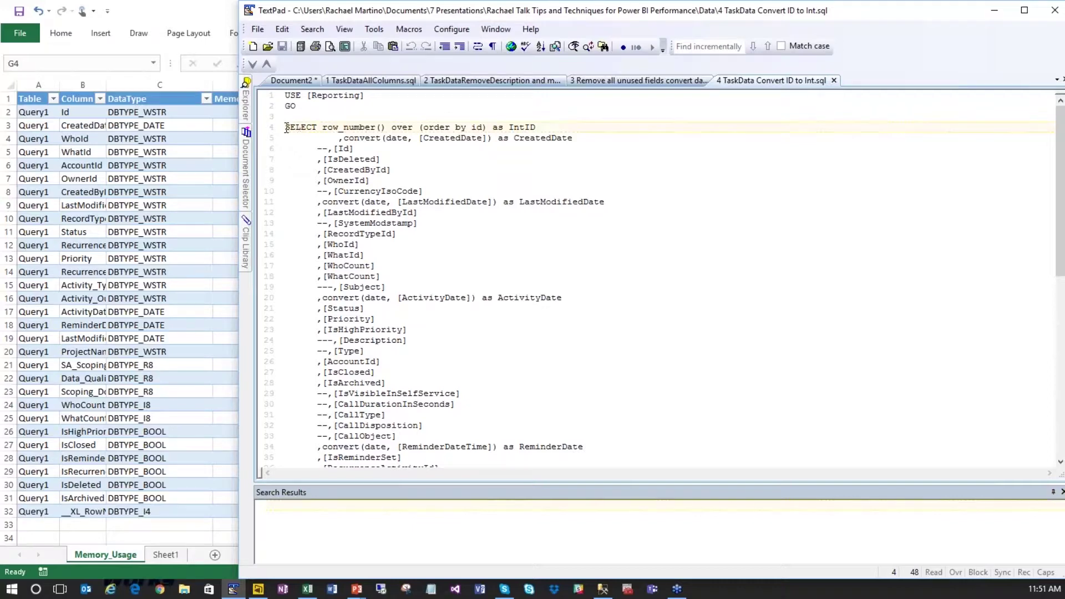
drag(285, 126, 446, 287)
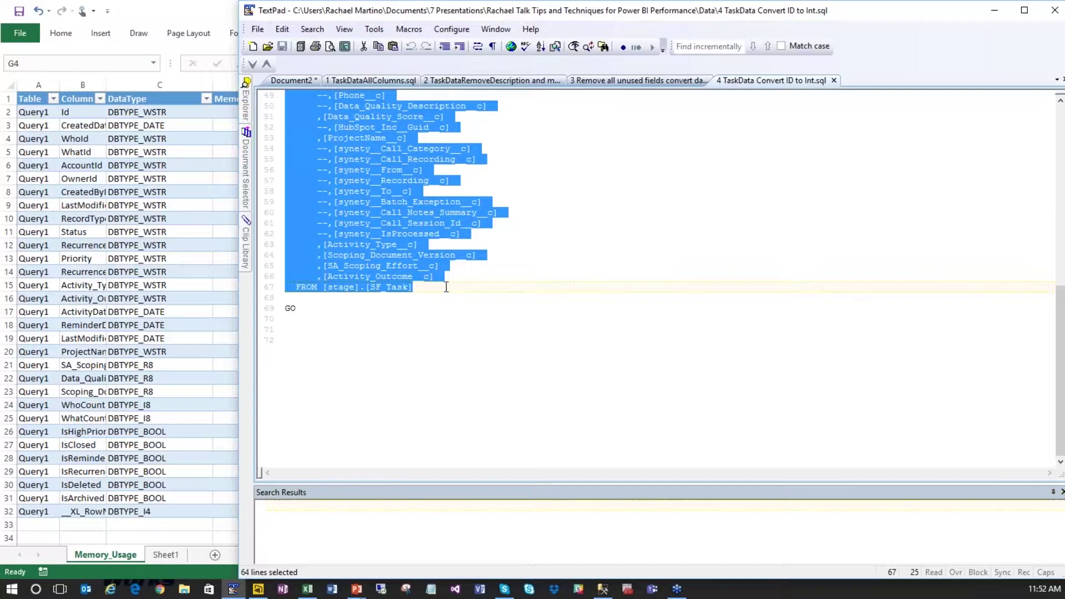
key(alt+Tab)
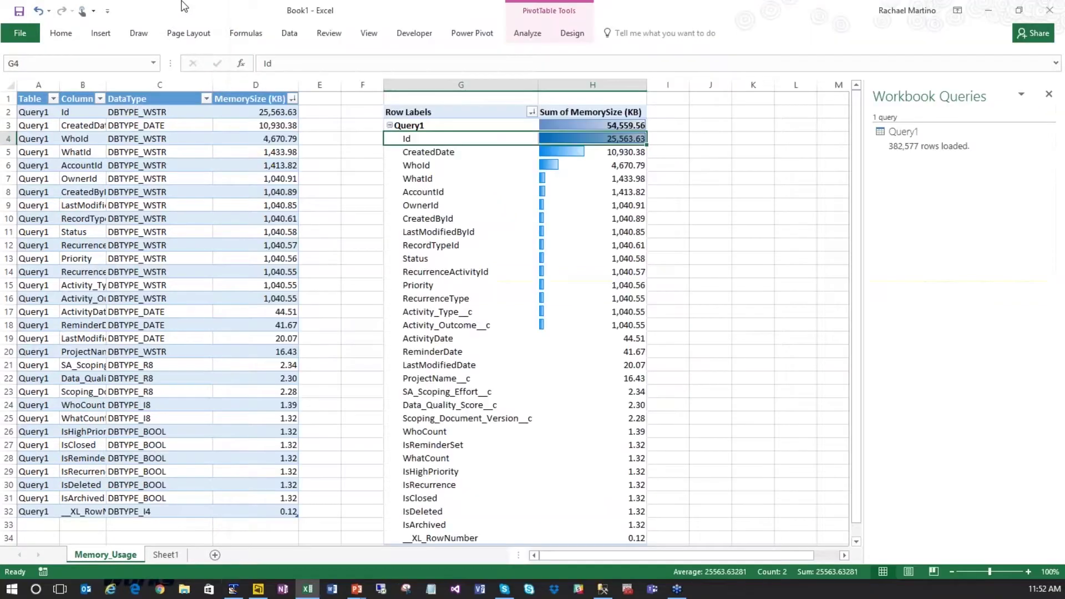
Step: Delete the Query1 workbook query and the Memory_Usage sheet
right_click(932, 150)
click(987, 203)
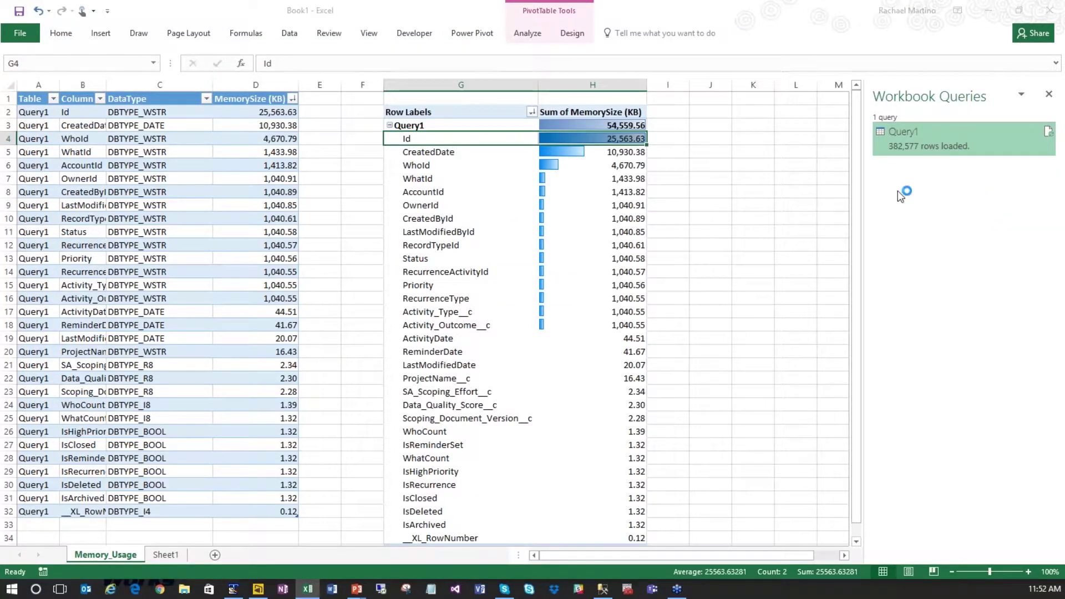
click(597, 323)
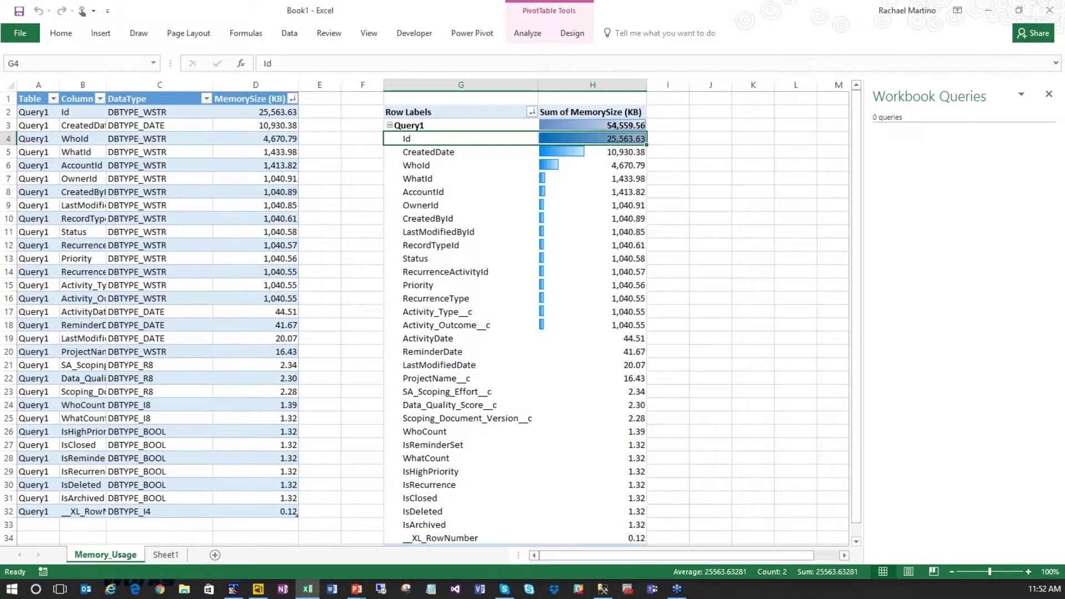
right_click(126, 556)
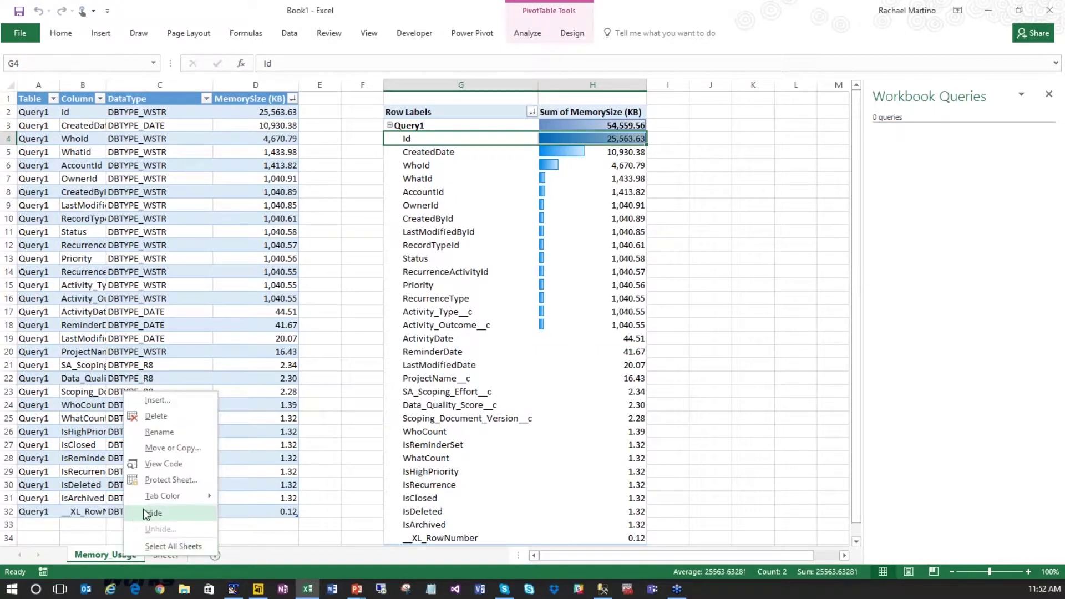
click(156, 416)
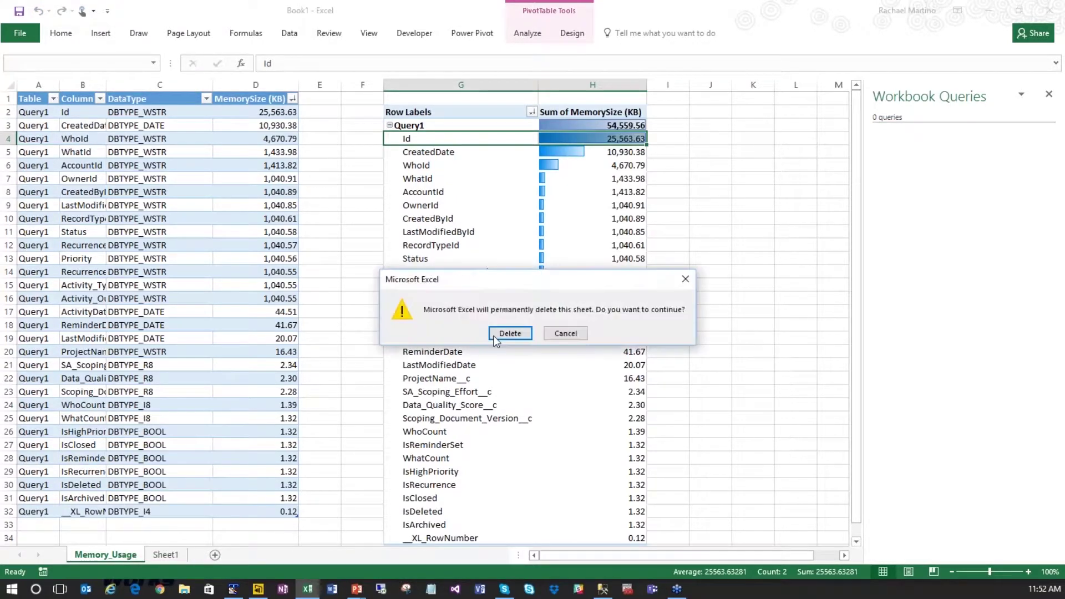
click(495, 336)
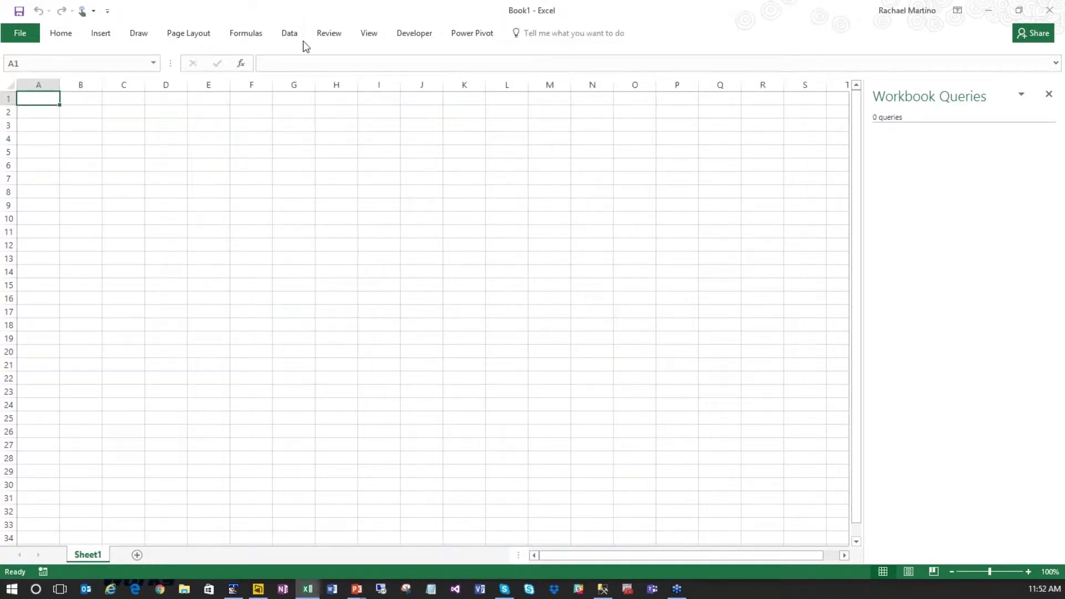
Step: Create a SQL Server database query on the MSSQLSERVER01 instance and Reporting database, with the copied SELECT statement as its SQL statement
click(294, 33)
click(203, 86)
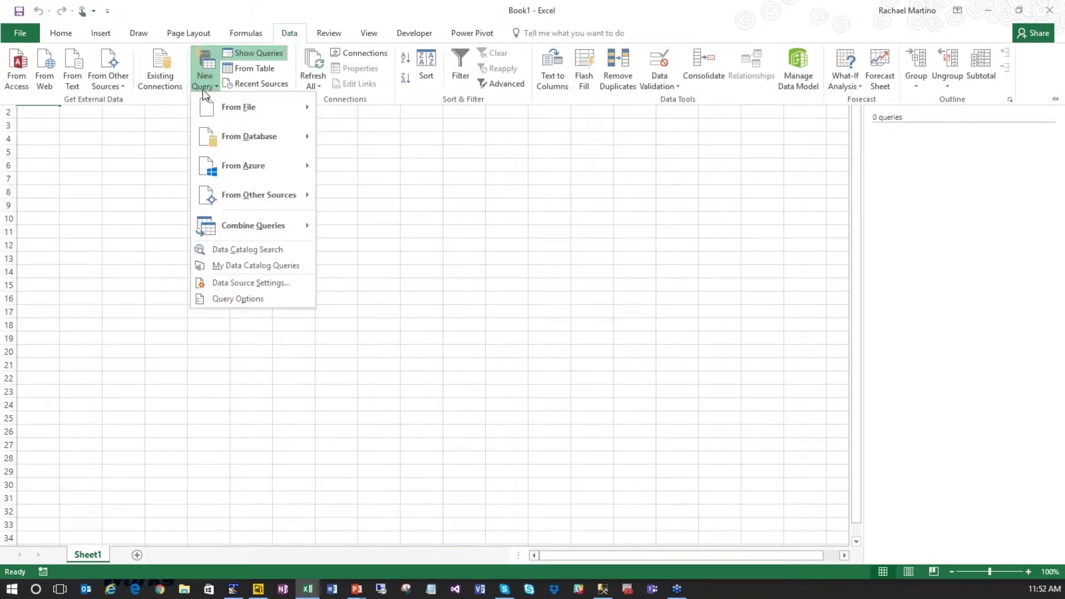
mouse_move(247, 135)
click(389, 143)
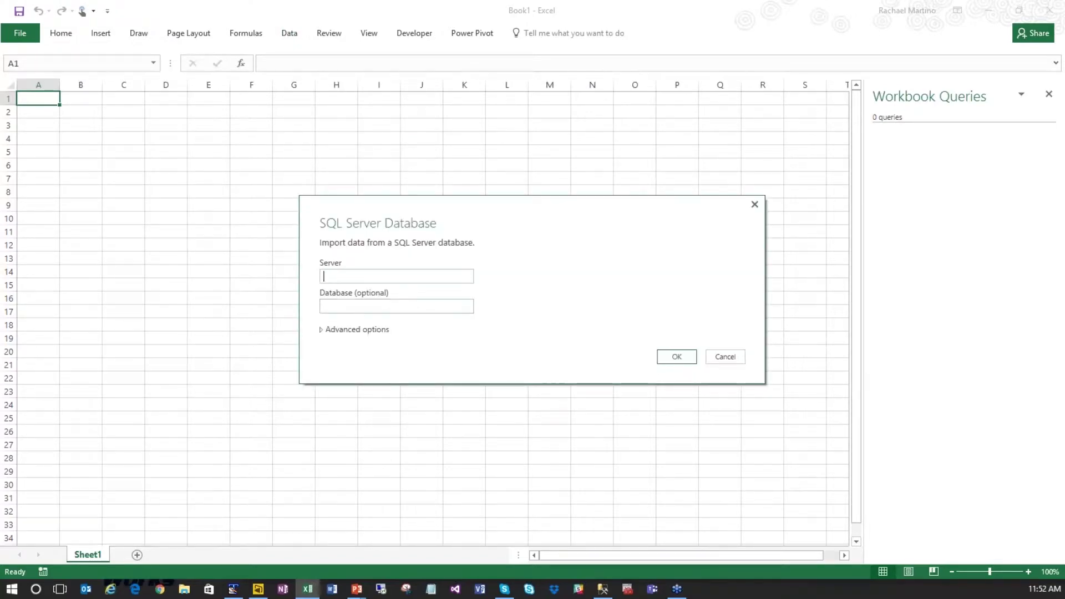
text(MARTINO\MSSQLSERVER01)
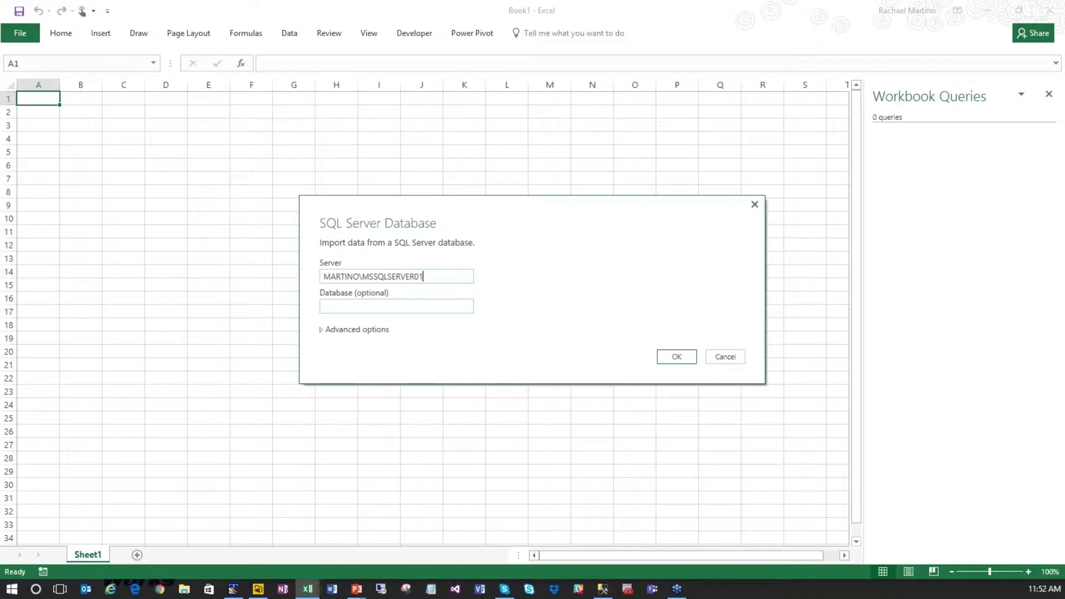
text(Reporting)
click(337, 330)
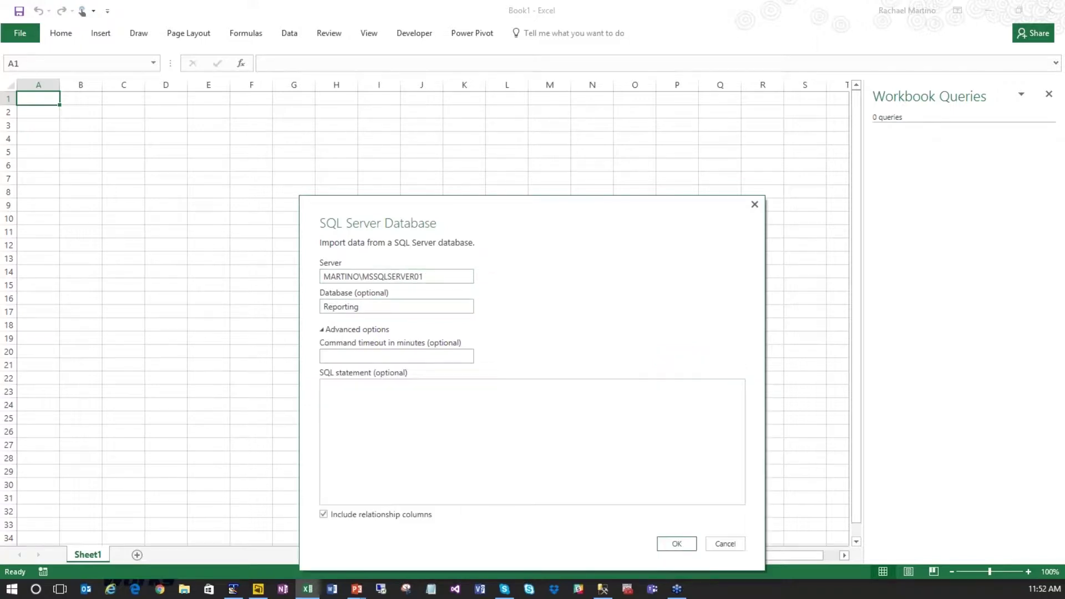
click(502, 467)
key(ctrl+v)
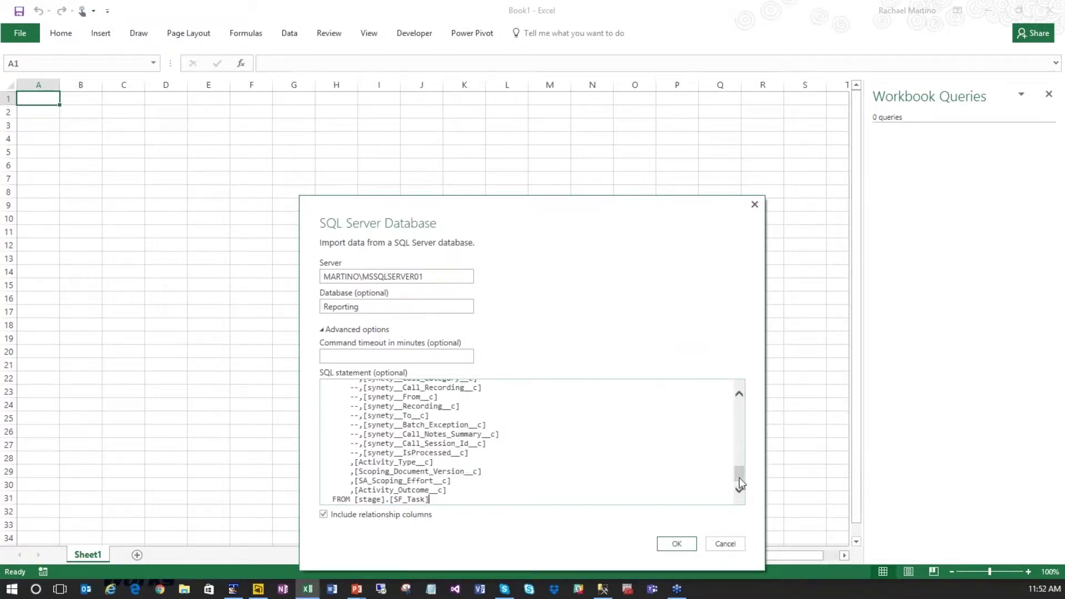
Step: Review the pasted SQL statement's row_number() IntID expression, commented-out [Id] line and the column lines below
drag(739, 477, 734, 407)
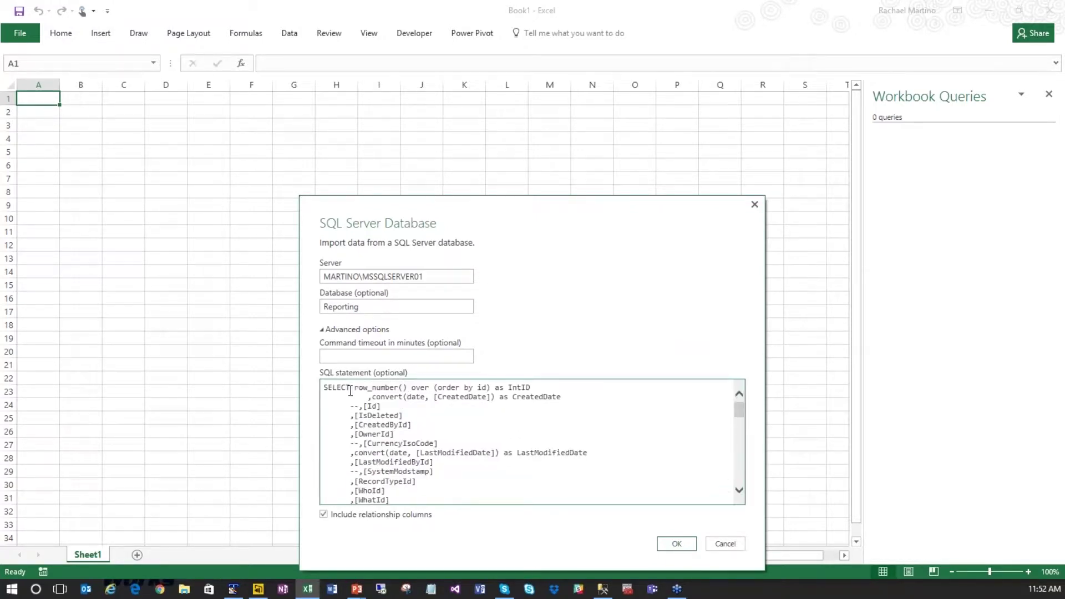
drag(354, 387, 524, 385)
click(446, 387)
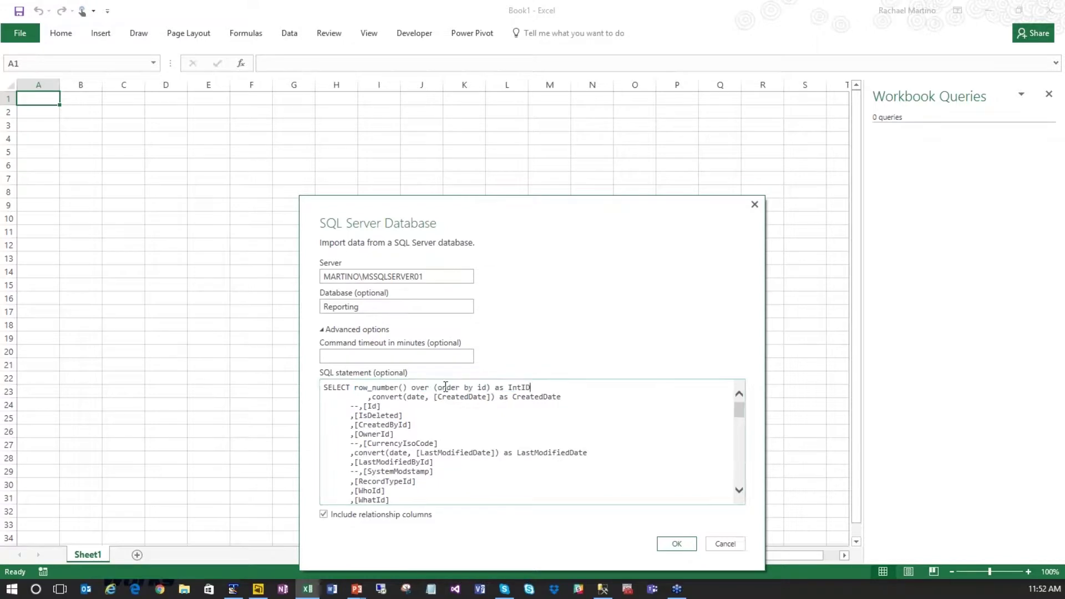
drag(348, 408, 382, 408)
click(460, 410)
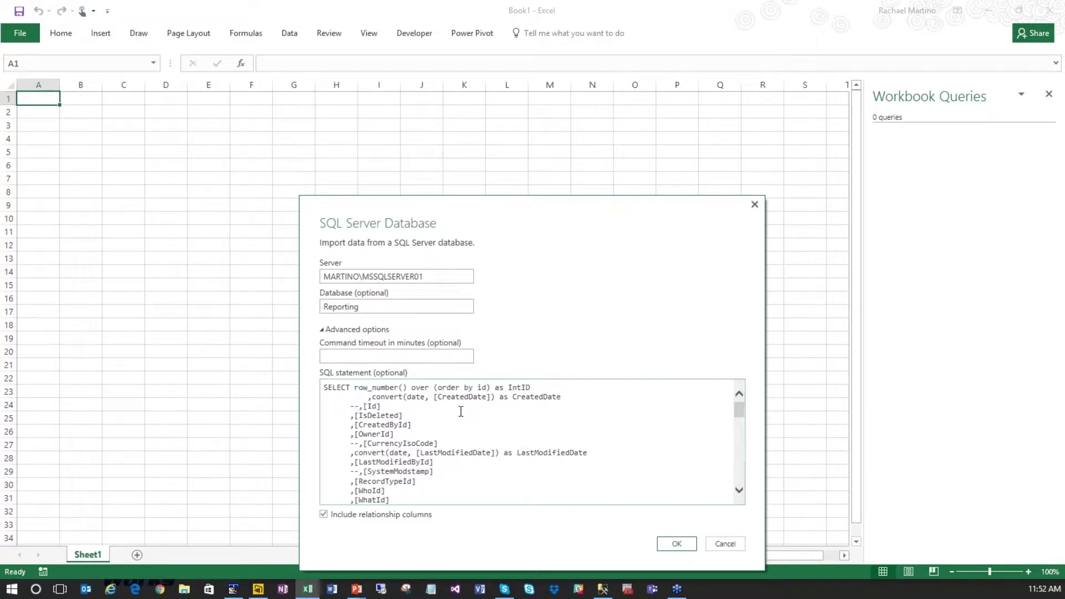
triple_click(455, 443)
drag(447, 465, 450, 484)
Step: Run the query and load its previewed result with the Load To option
click(677, 544)
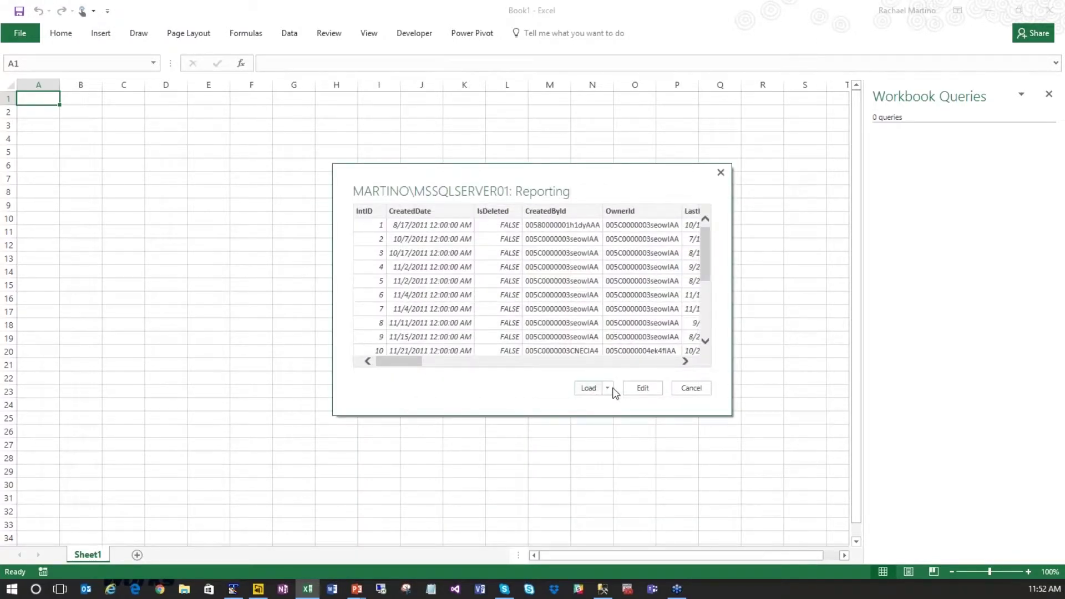
click(610, 388)
click(614, 419)
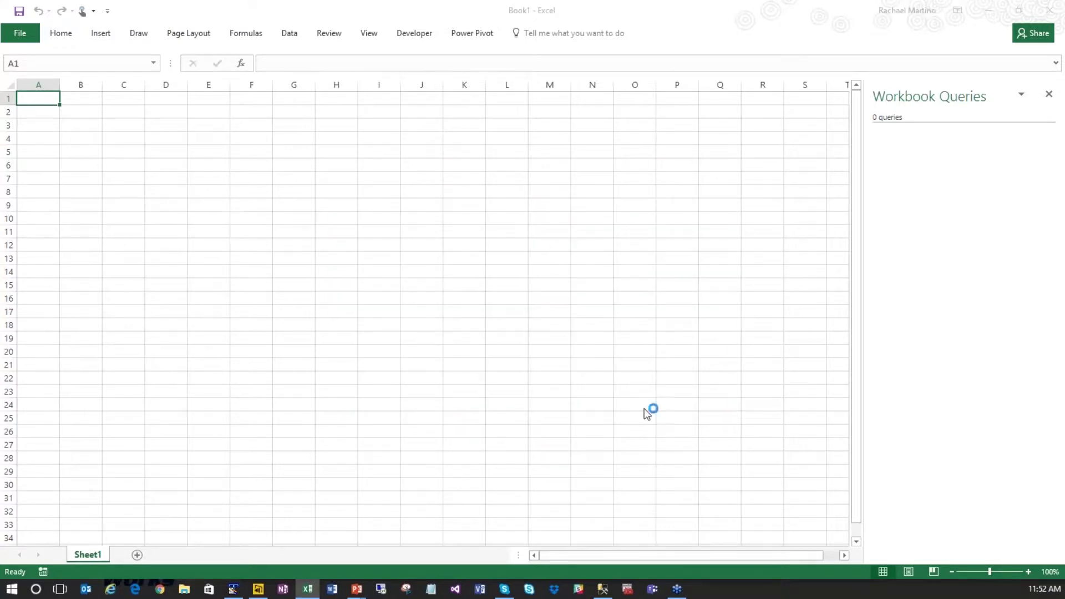
click(583, 387)
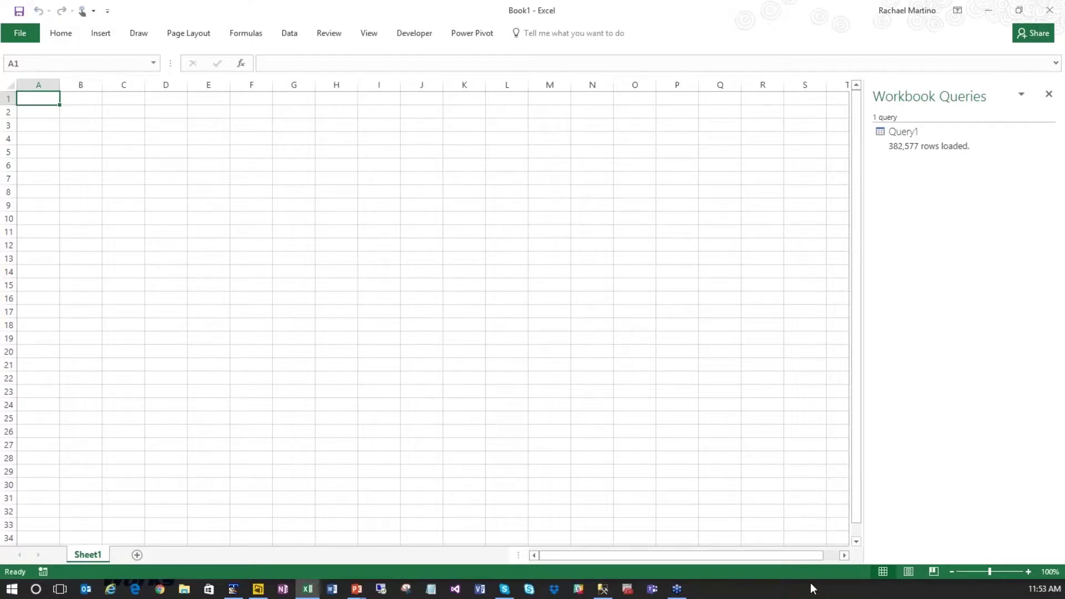
Step: Run the GetMemoryUsage macro and check Query1's total memory size in the PivotTable
click(292, 35)
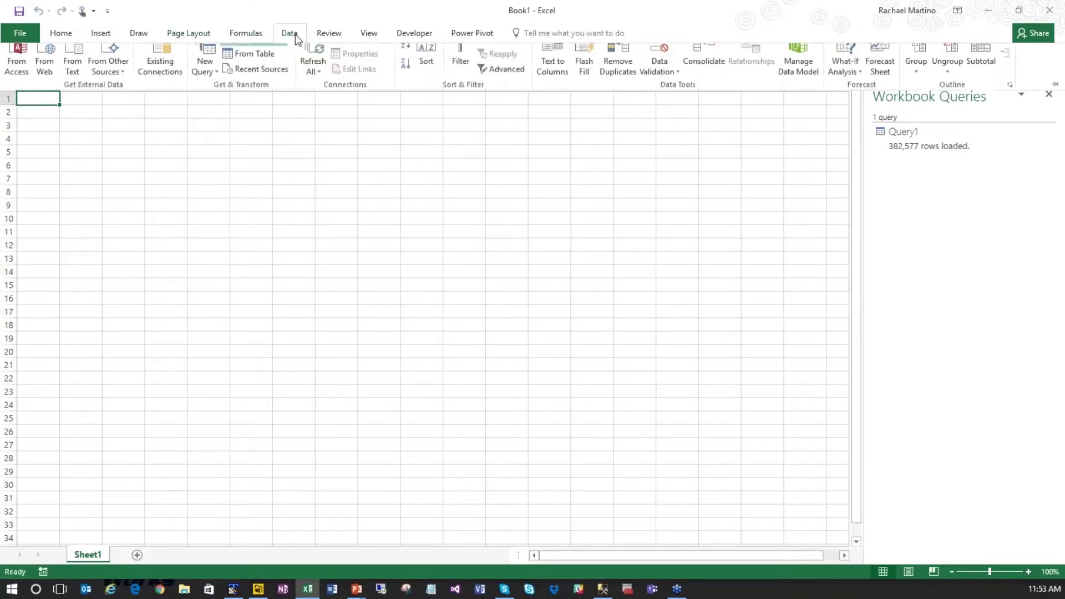
click(239, 5)
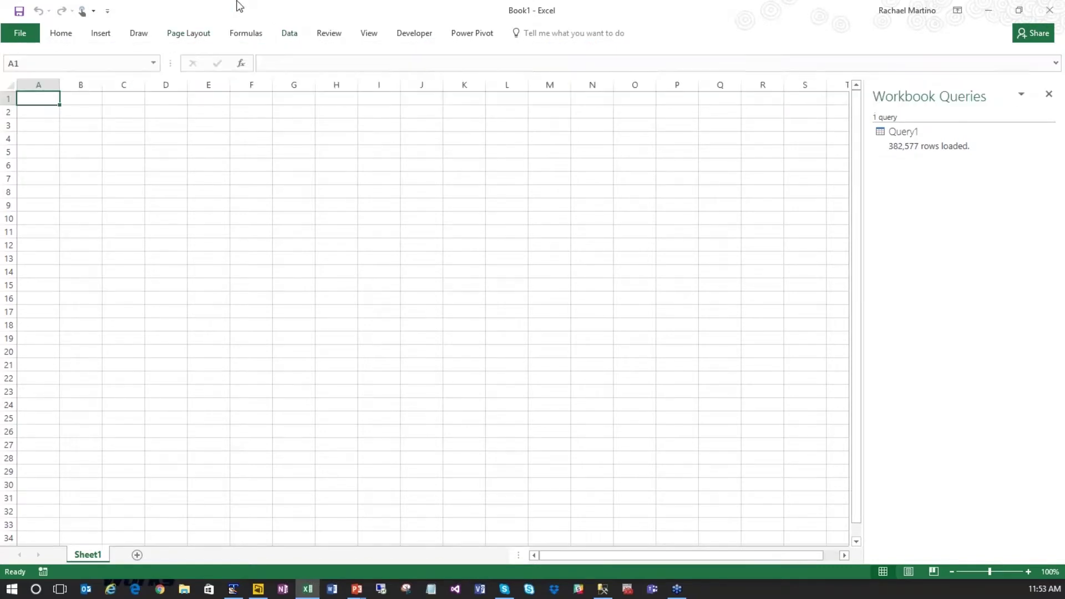
click(415, 35)
click(42, 68)
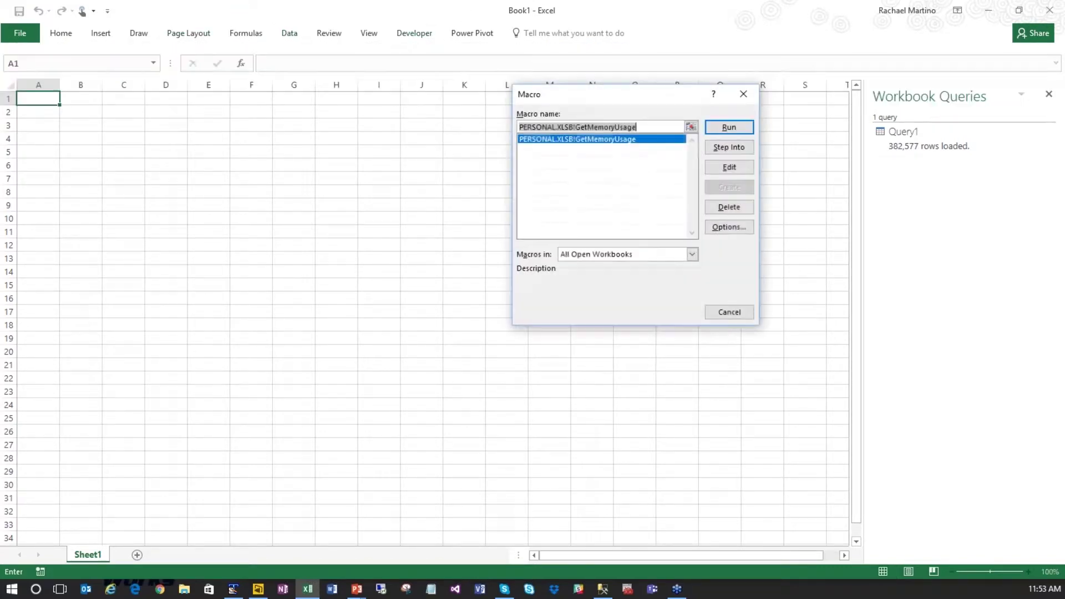
click(715, 127)
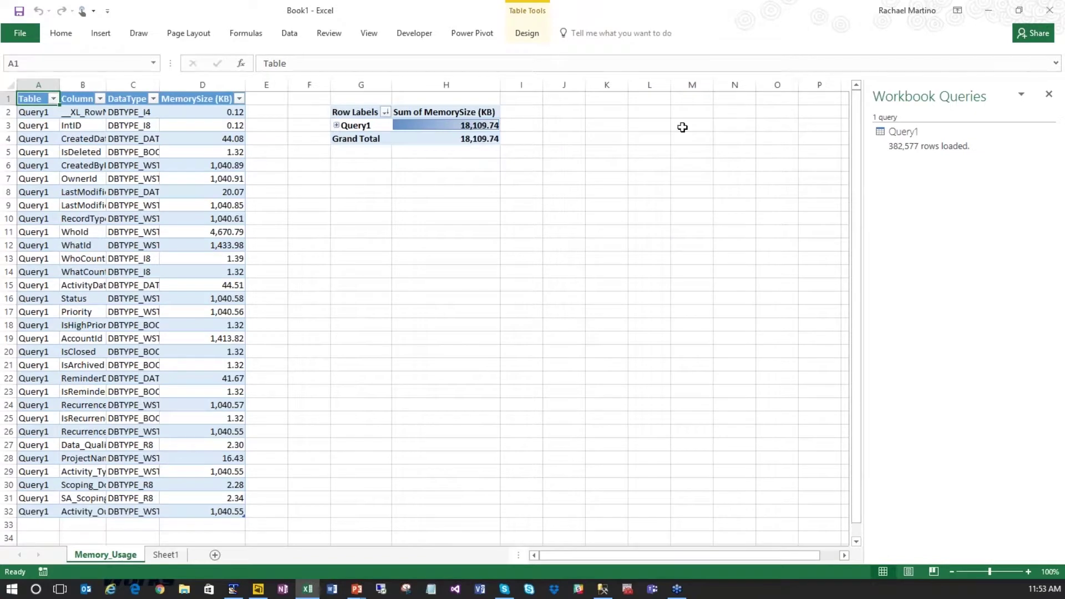
click(459, 125)
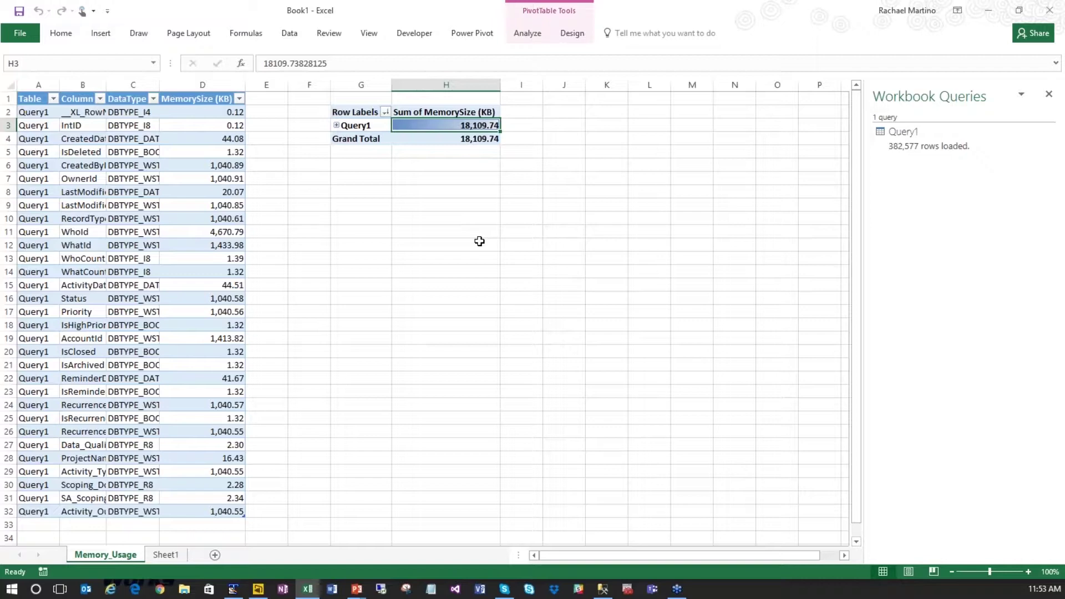
Step: Widen the memory table's Column and DataType columns and sort it by MemorySize (KB) from largest to smallest
drag(106, 82, 96, 529)
double_click(106, 82)
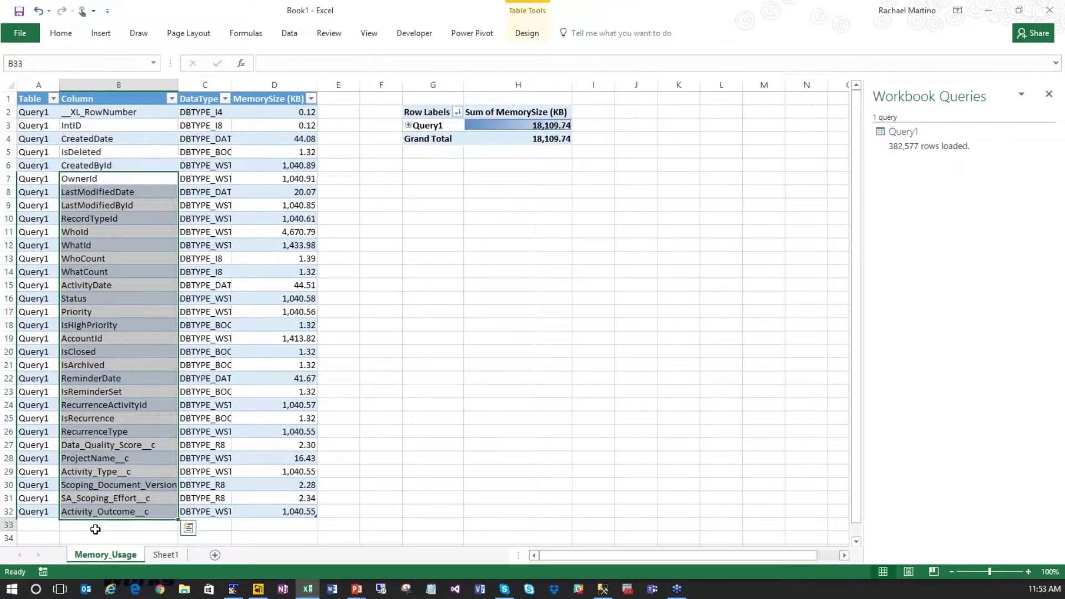
click(95, 529)
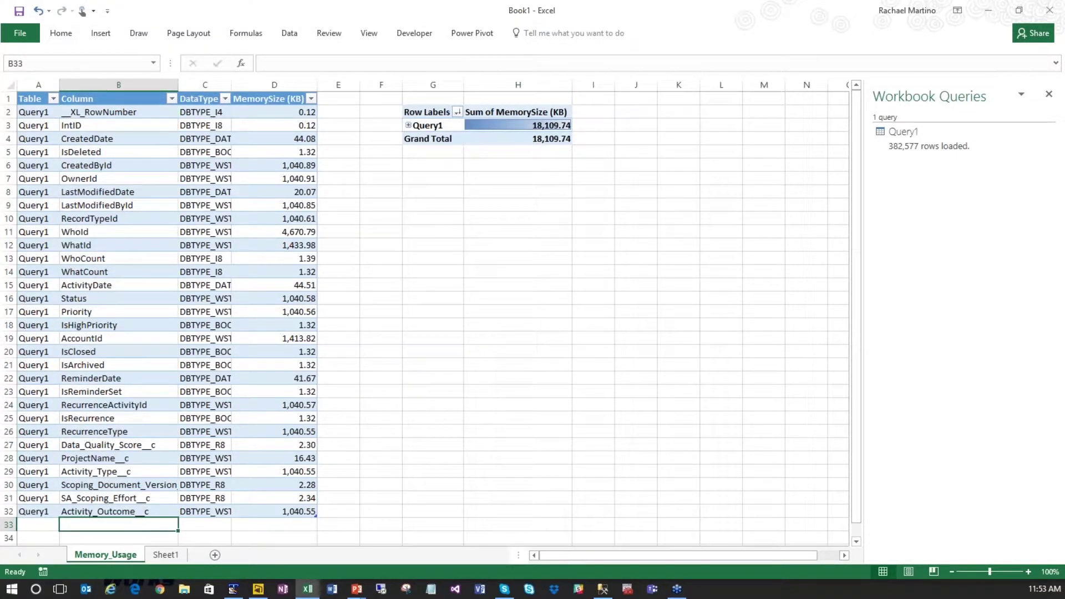
click(311, 99)
click(272, 128)
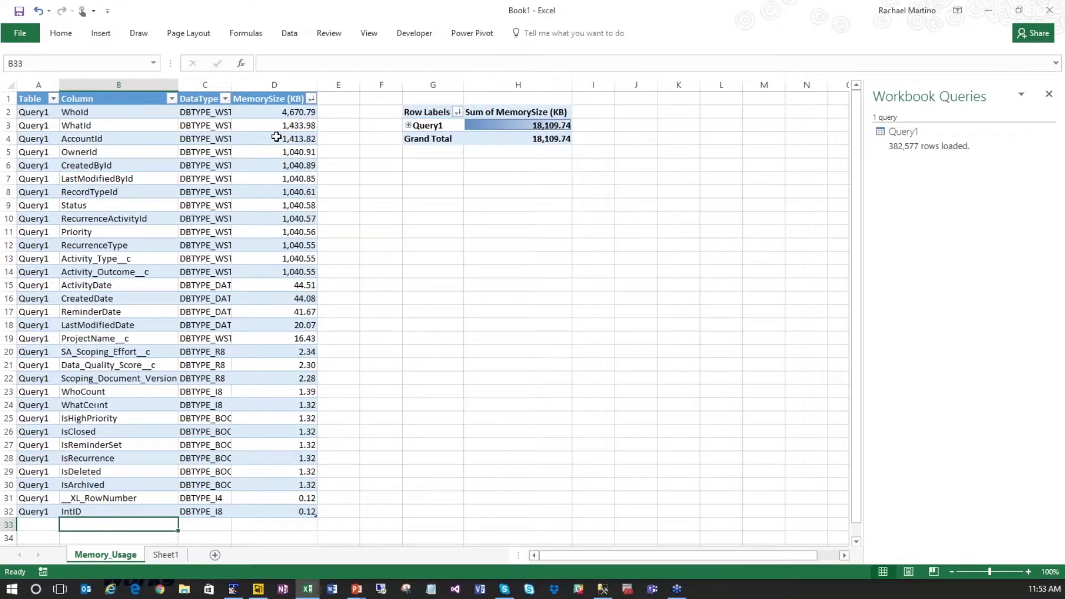
drag(232, 83, 262, 82)
Step: Examine the data types of the largest columns in the memory table, from WhoId to RecurrenceType
click(465, 311)
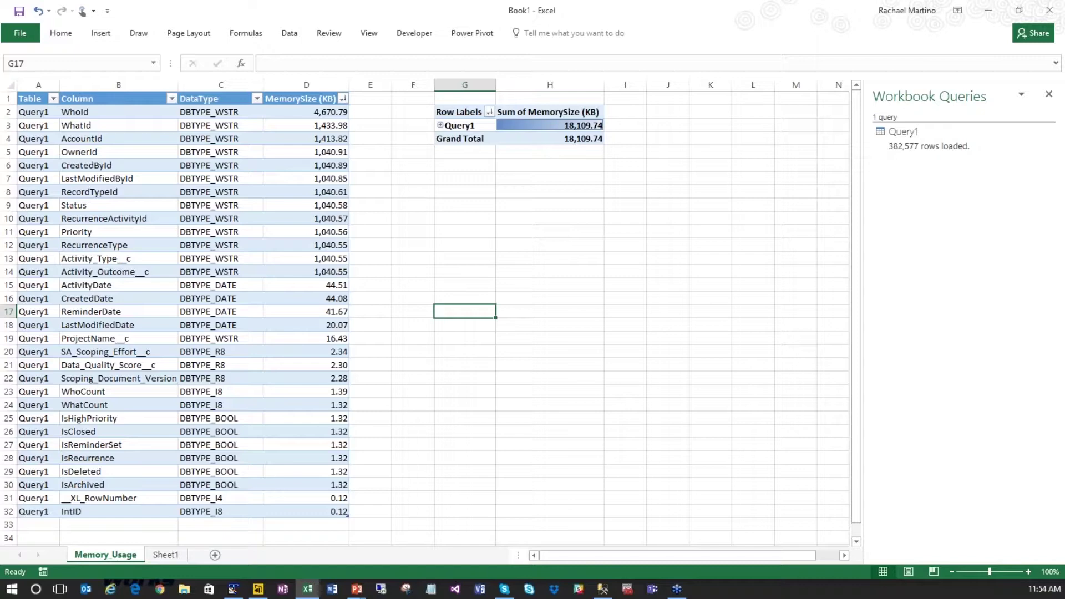
drag(130, 111, 219, 246)
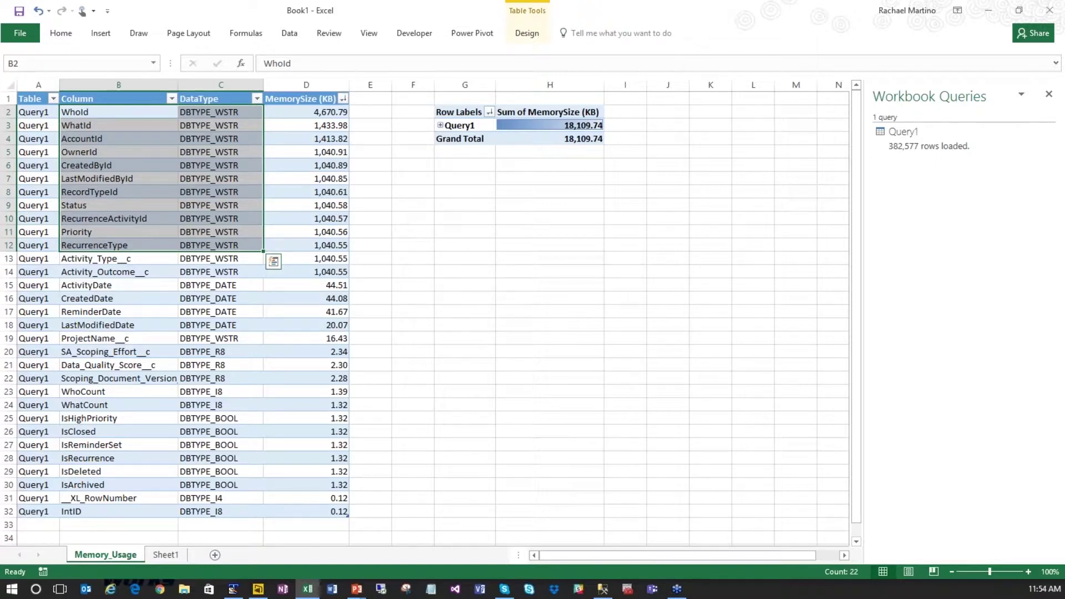
click(227, 113)
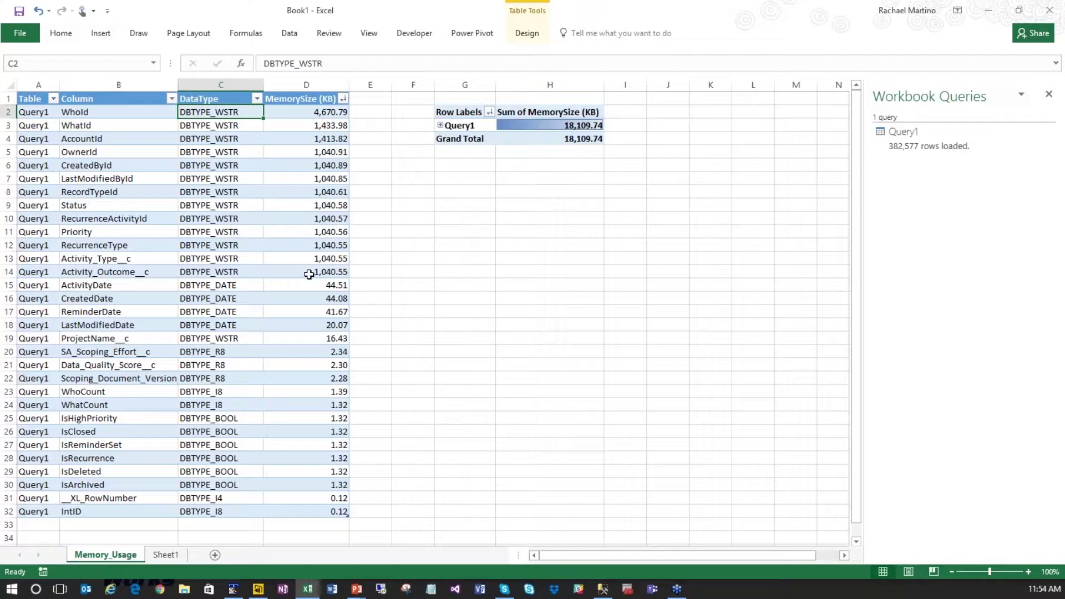
Step: Examine the memory table rows of the text columns from Status to Activity_Outcome__c, comparing Status, Priority and Activity_Outcome__c
drag(308, 272, 84, 206)
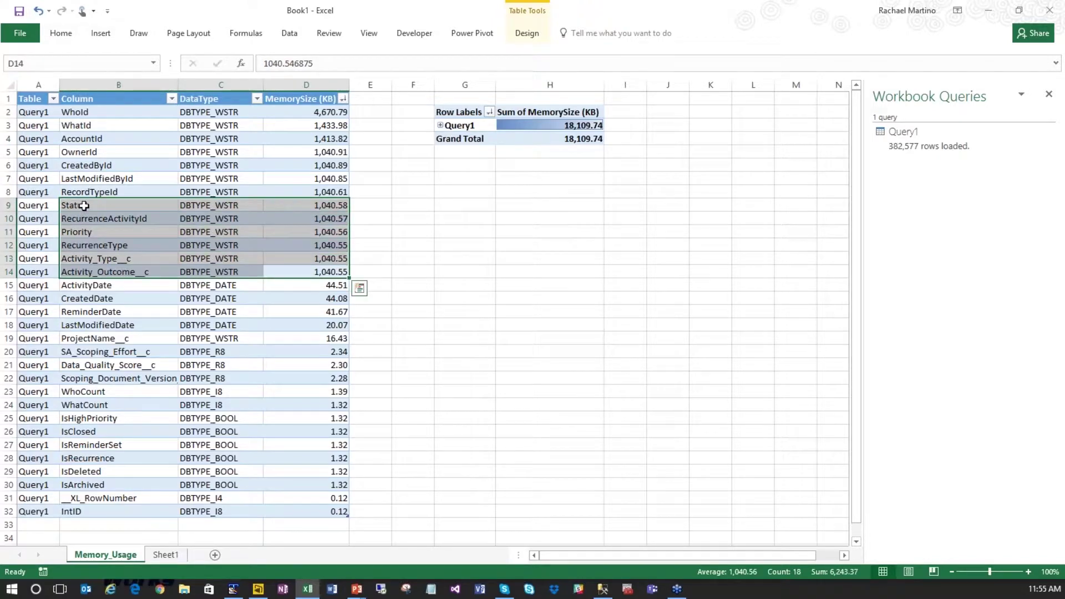
click(84, 206)
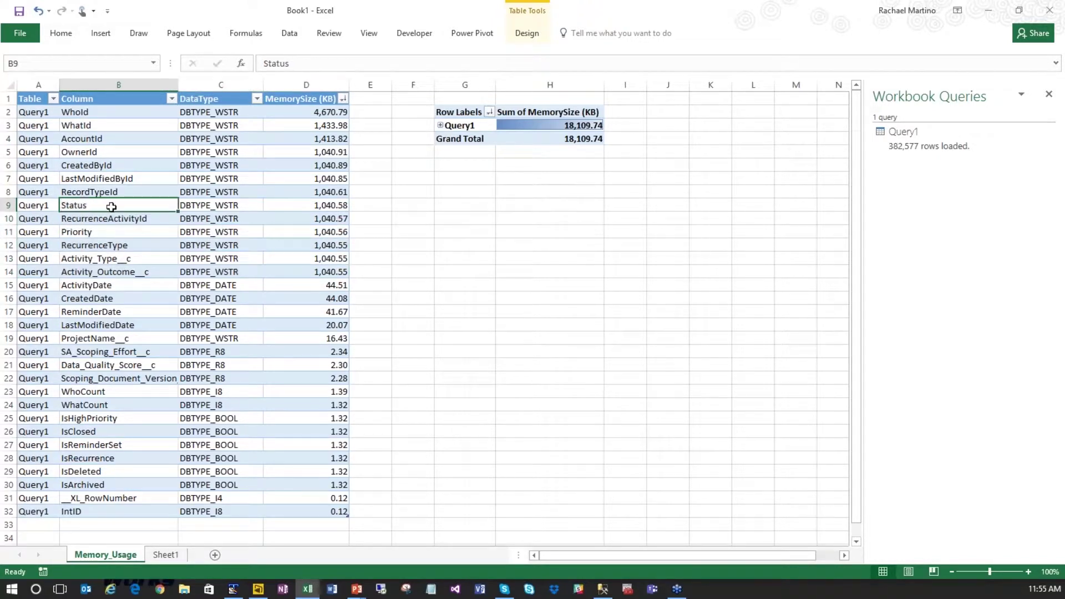
drag(145, 207, 294, 207)
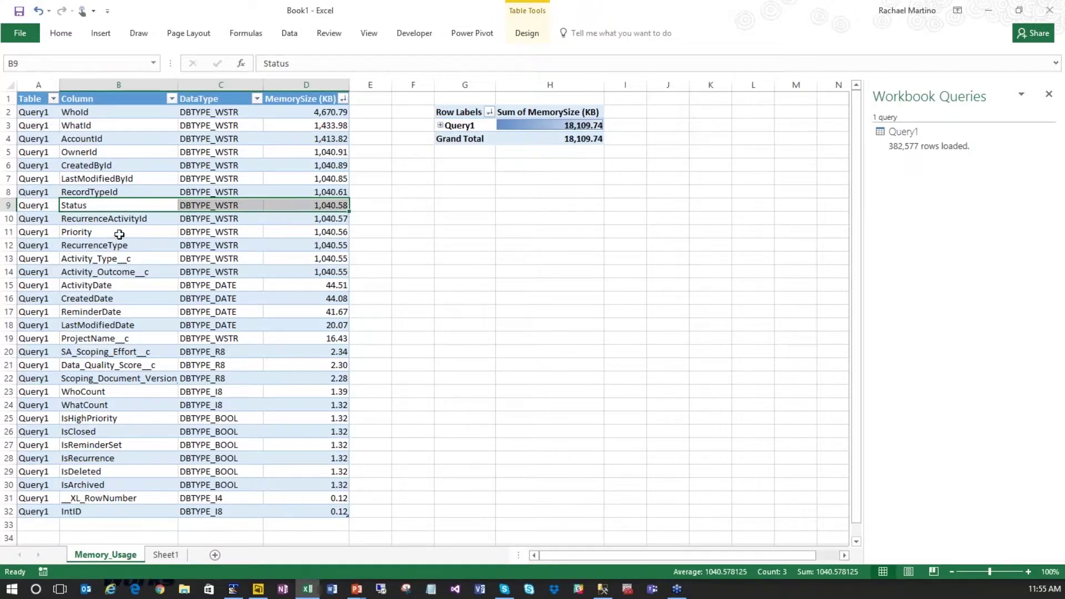
drag(119, 232, 268, 229)
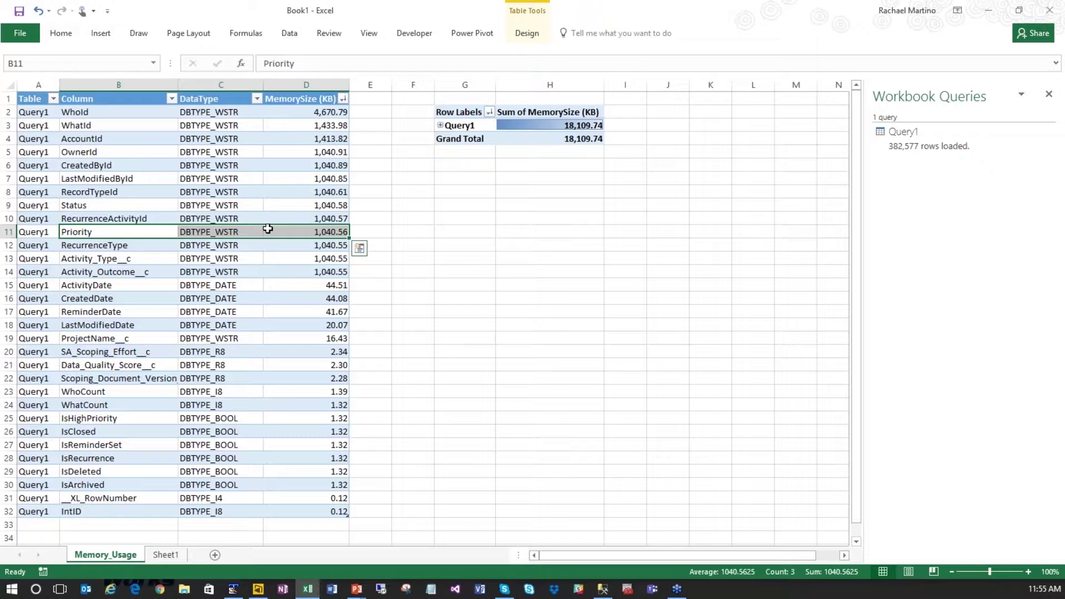
click(154, 273)
drag(154, 273, 319, 270)
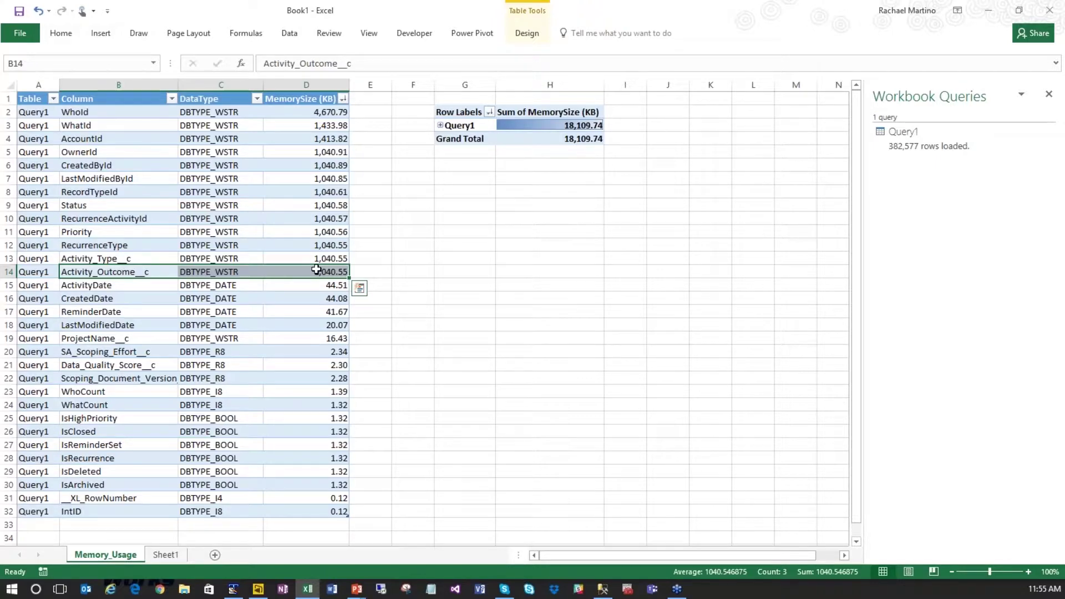
click(473, 325)
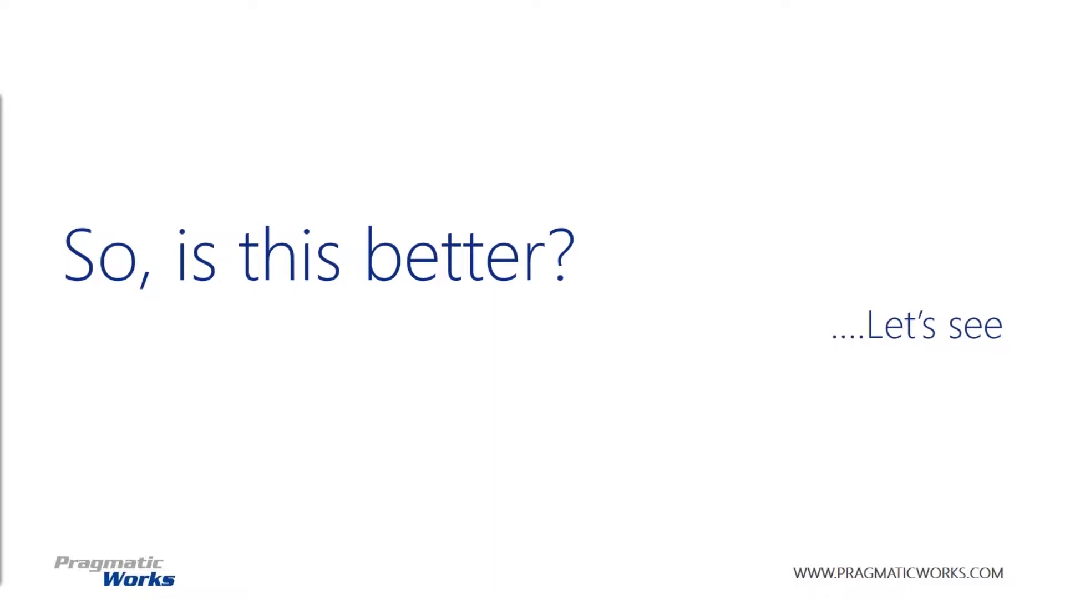
click(918, 452)
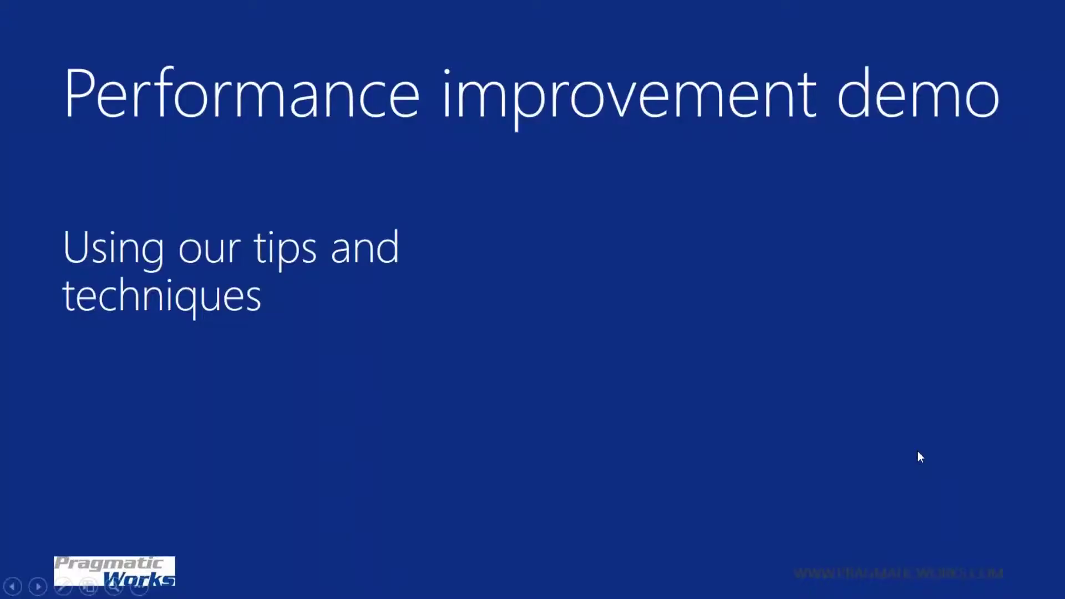